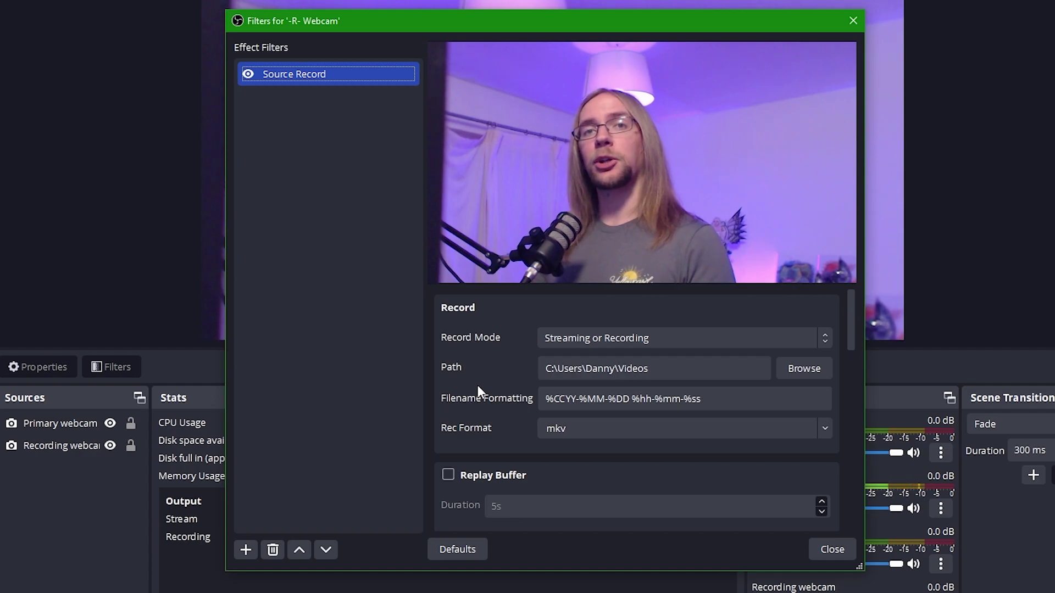
Create a -B- Starting scene and place it under the == Broadcast == heading
{"action": "left_click", "coordinate": [828, 549]}
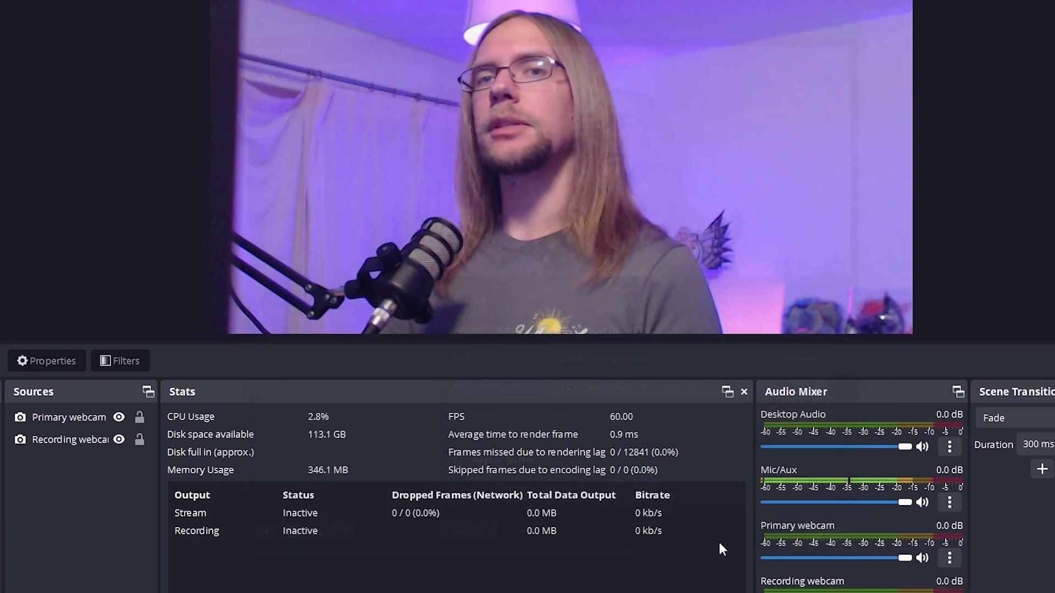
{"action": "right_click", "coordinate": [30, 489]}
{"action": "left_click", "coordinate": [62, 501]}
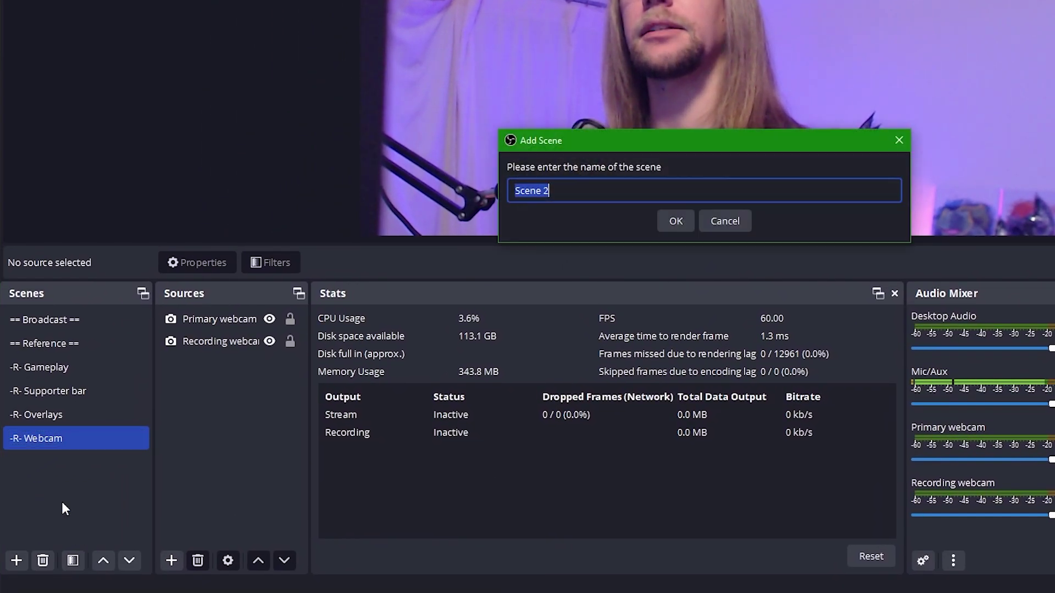
{"action": "type", "text": "-B"}
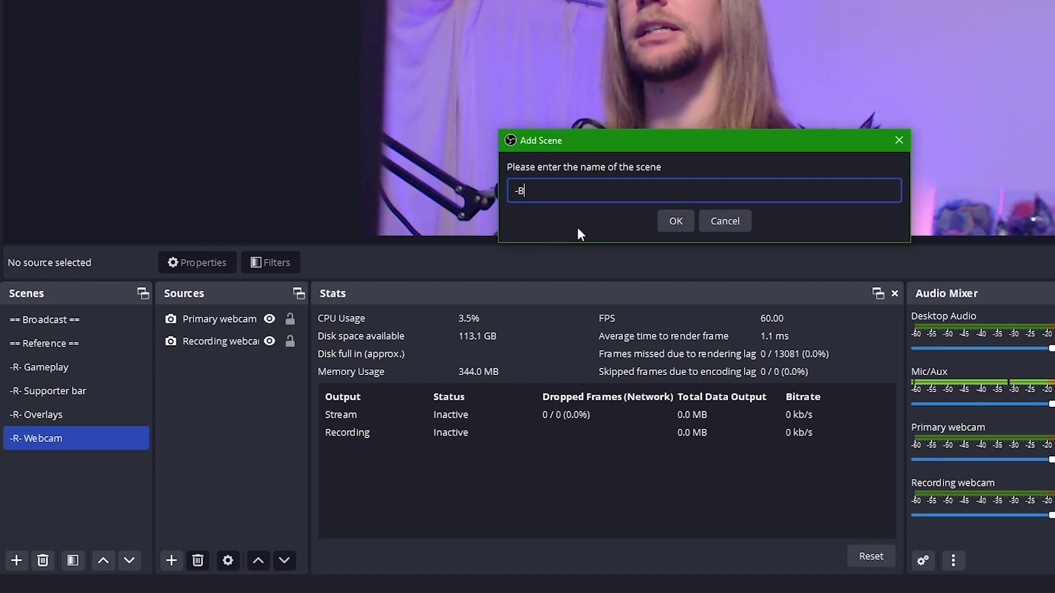
{"action": "type", "text": "- Starting"}
{"action": "key", "text": "Return"}
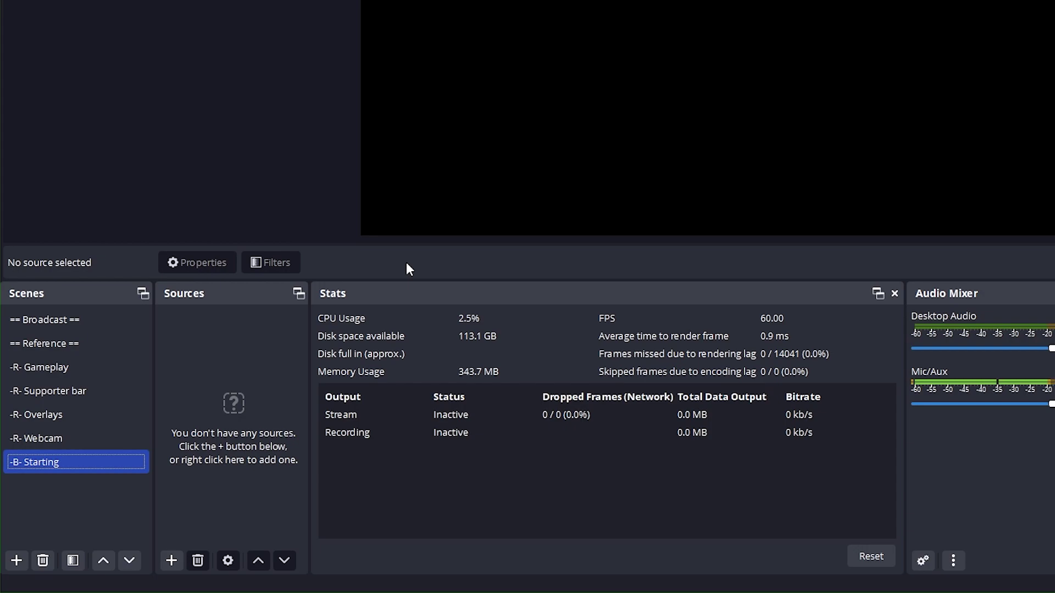
{"action": "left_click_drag", "start_coordinate": [38, 467], "coordinate": [73, 333]}
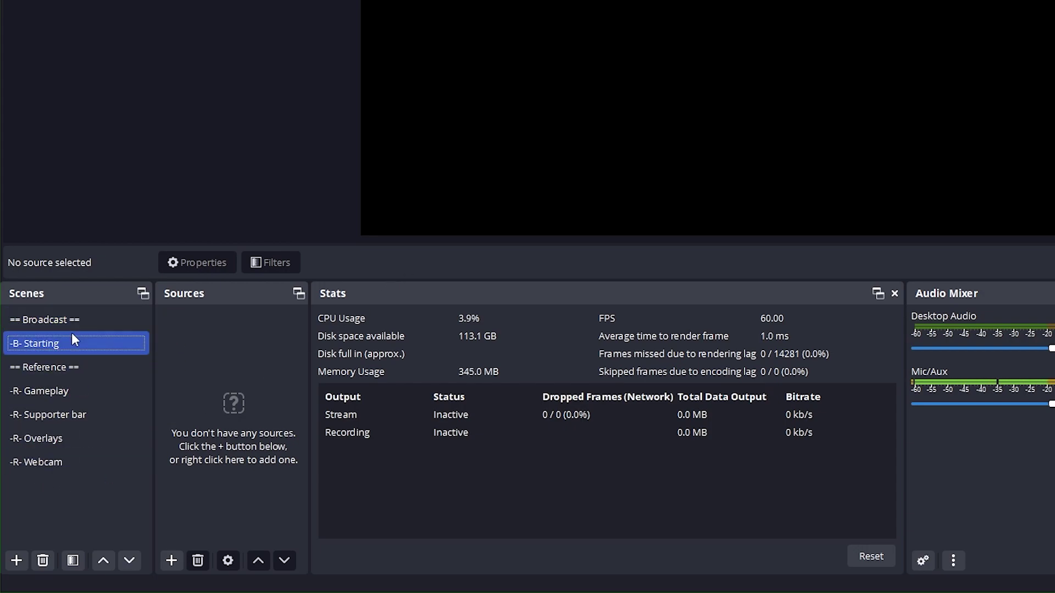
Add the existing -R- Overlays scene as a source in -B- Starting and lock it
{"action": "left_click", "coordinate": [166, 568]}
{"action": "left_click", "coordinate": [207, 434]}
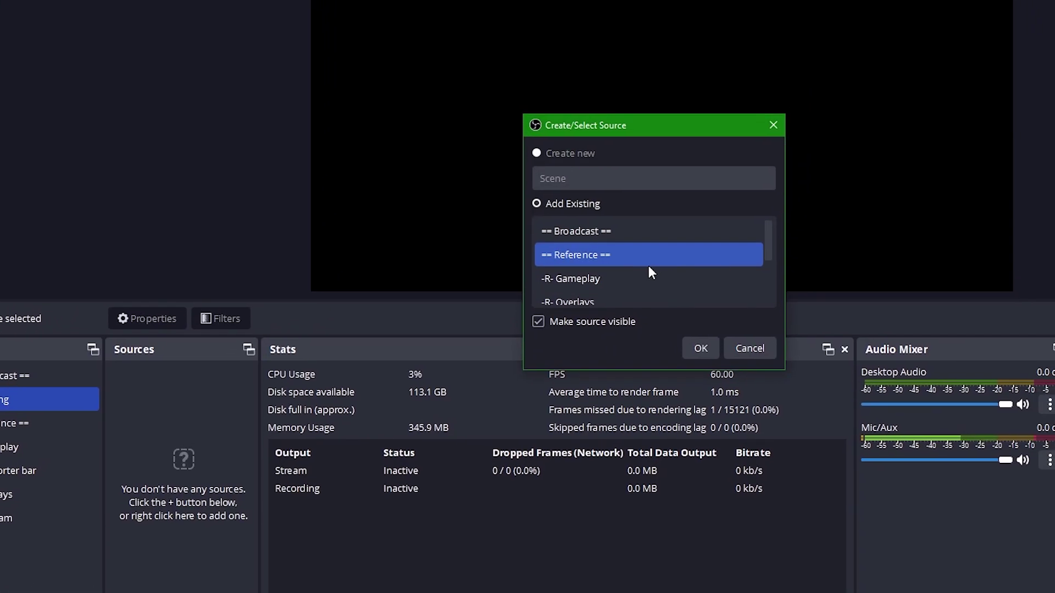
{"action": "scroll", "coordinate": [663, 205], "scroll_direction": "down", "scroll_amount": 2}
{"action": "left_click", "coordinate": [548, 292]}
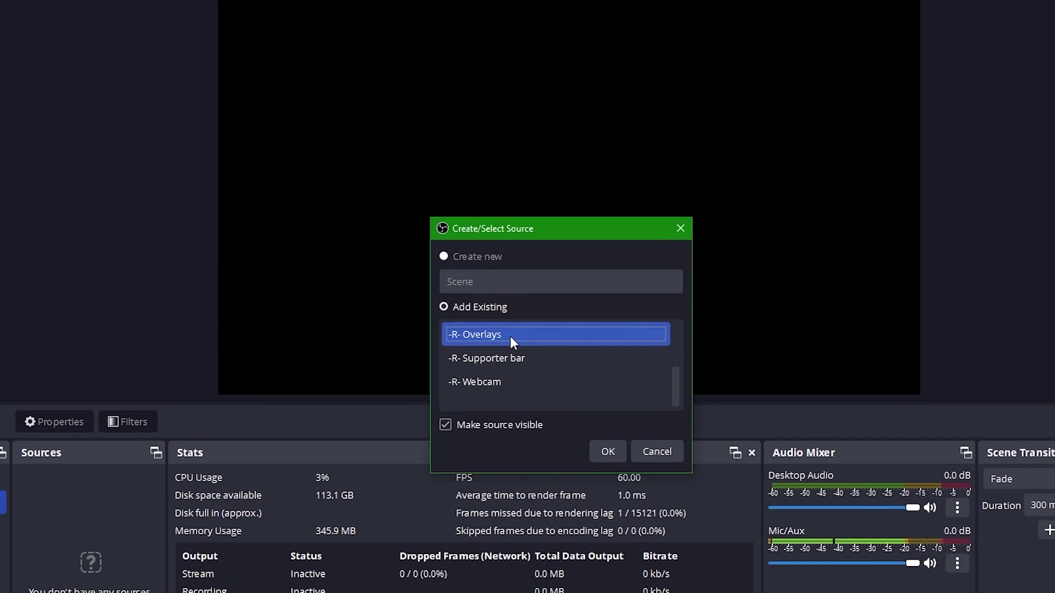
{"action": "left_click", "coordinate": [603, 457]}
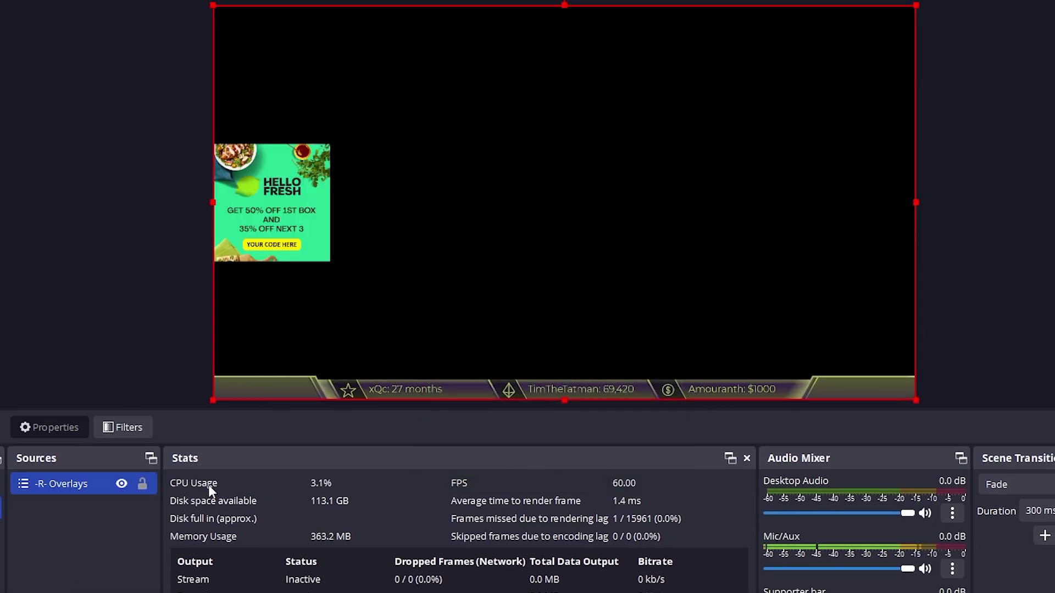
{"action": "left_click", "coordinate": [142, 485]}
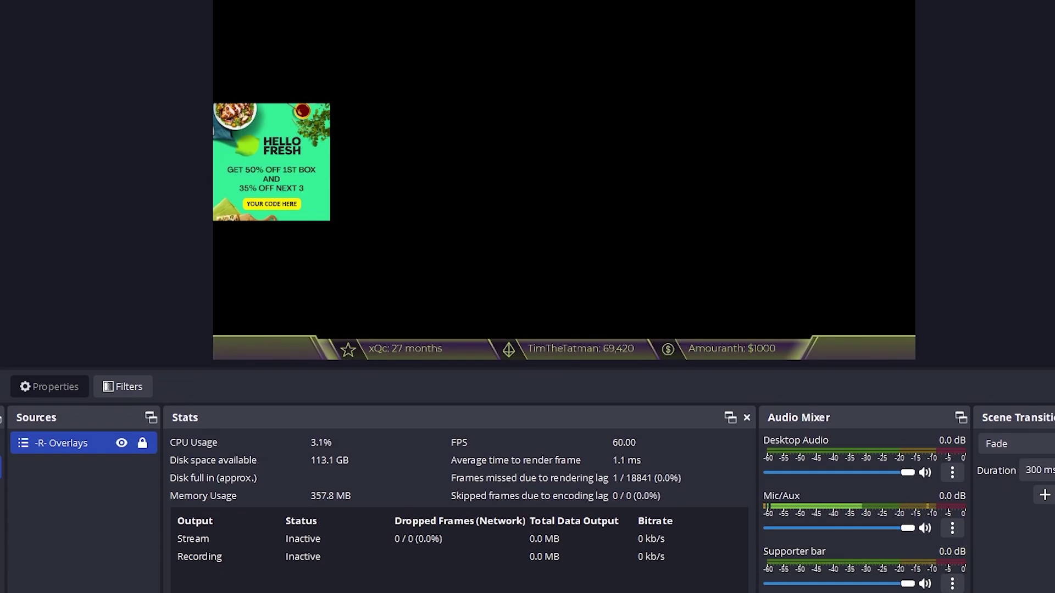
Add a media source named Timer that plays the Timer.webm file
{"action": "right_click", "coordinate": [42, 500]}
{"action": "mouse_move", "coordinate": [64, 463]}
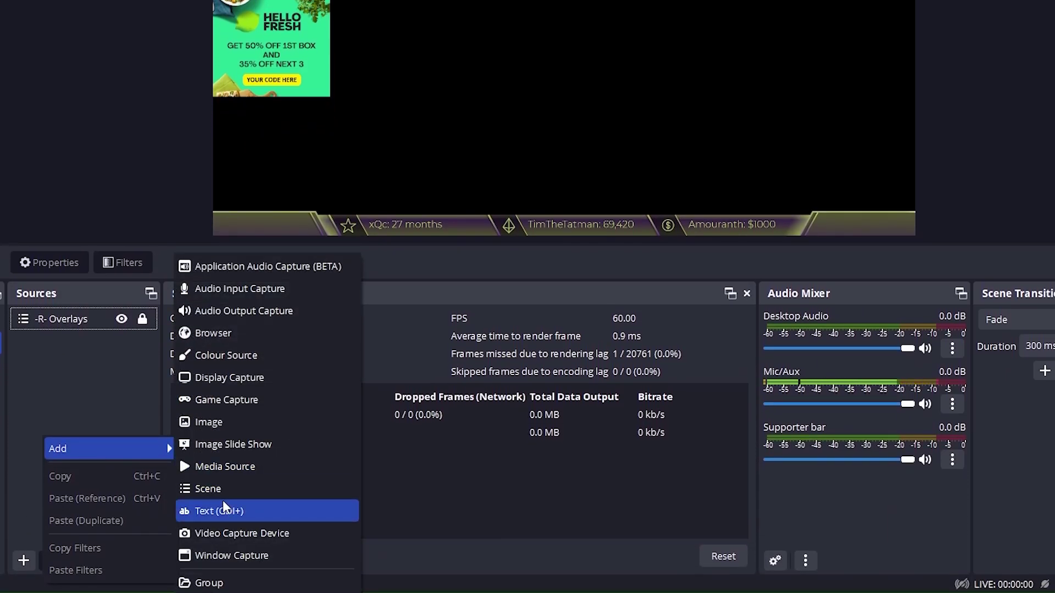
{"action": "left_click", "coordinate": [222, 483]}
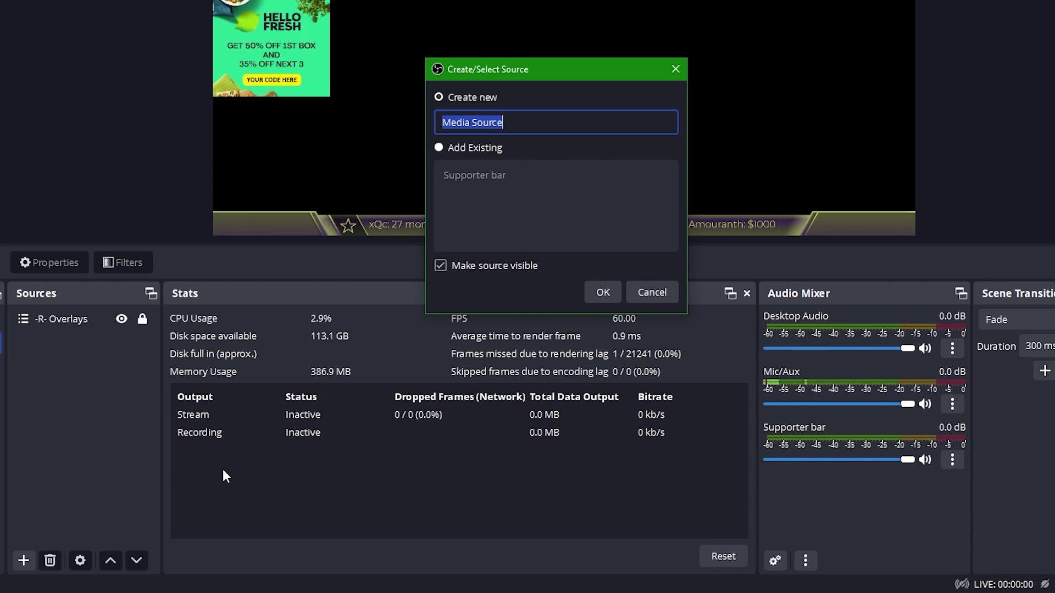
{"action": "type", "text": "Timer"}
{"action": "key", "text": "Return"}
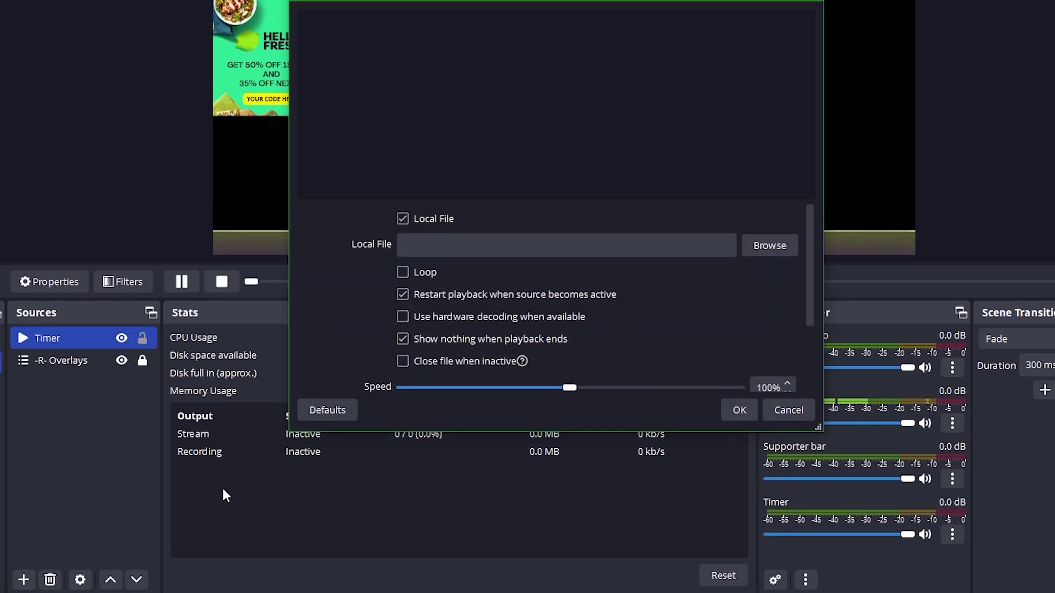
{"action": "left_click", "coordinate": [758, 328]}
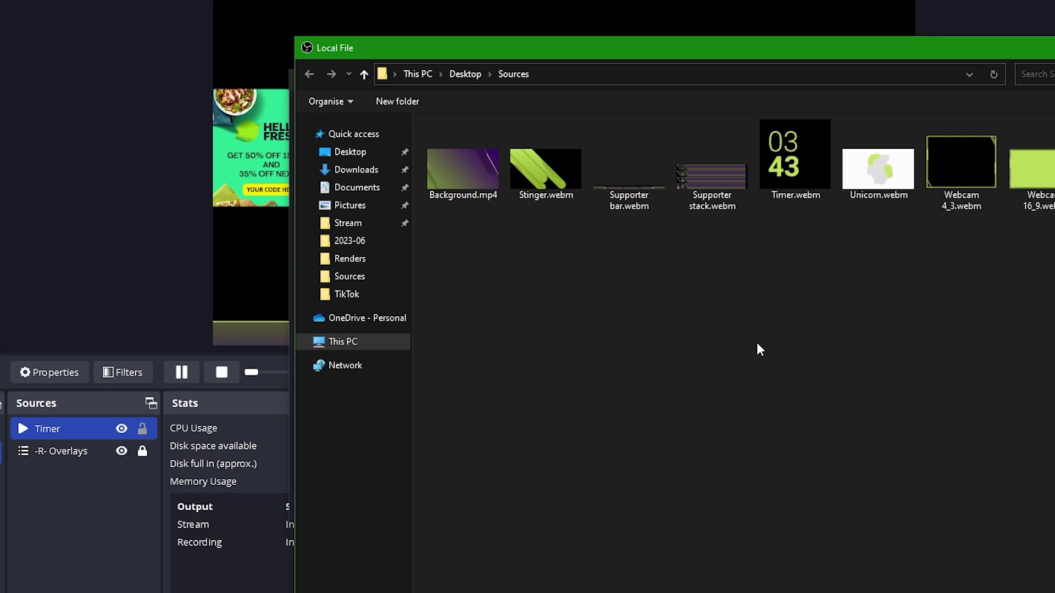
{"action": "double_click", "coordinate": [789, 150]}
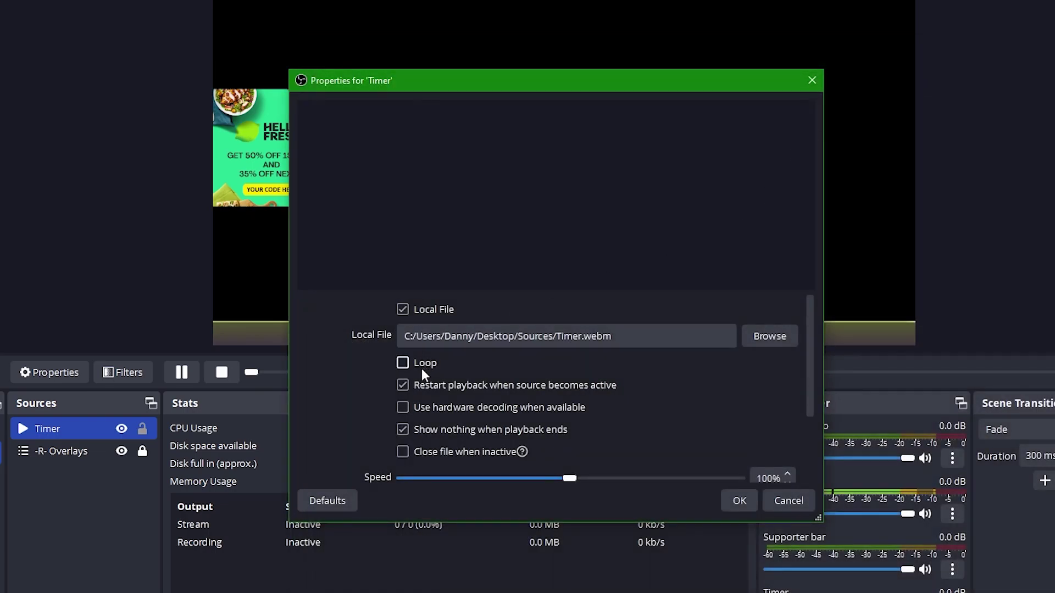
{"action": "scroll", "coordinate": [417, 417], "scroll_direction": "down", "scroll_amount": 1}
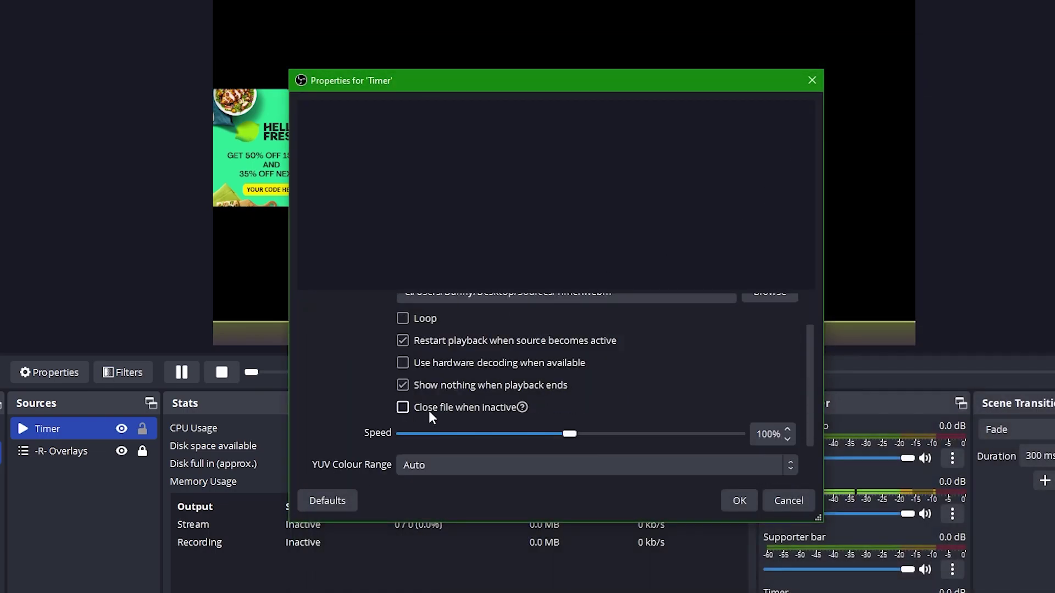
{"action": "left_click", "coordinate": [737, 503]}
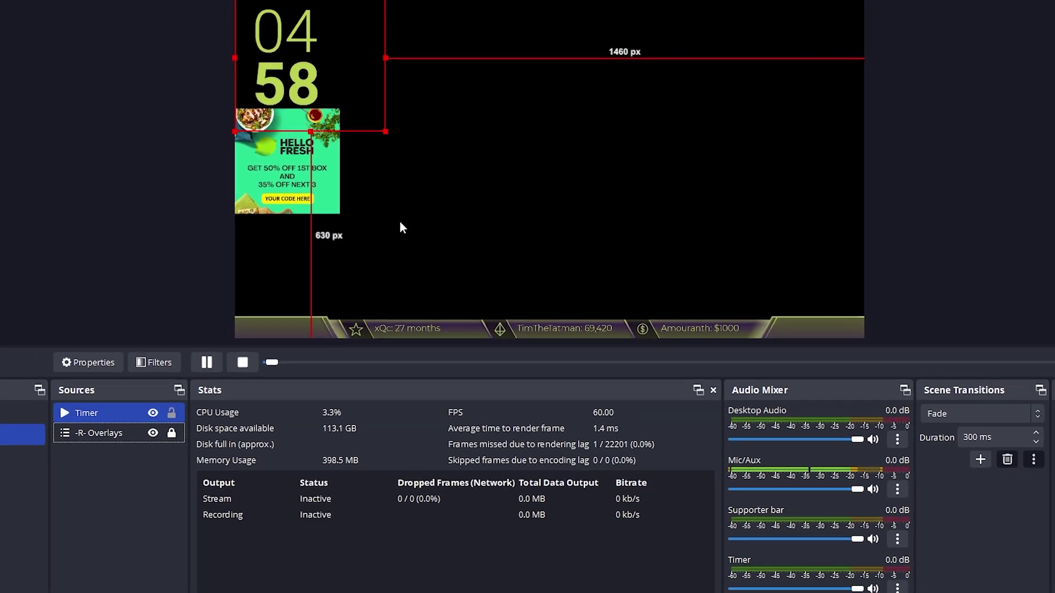
{"action": "left_click", "coordinate": [91, 494]}
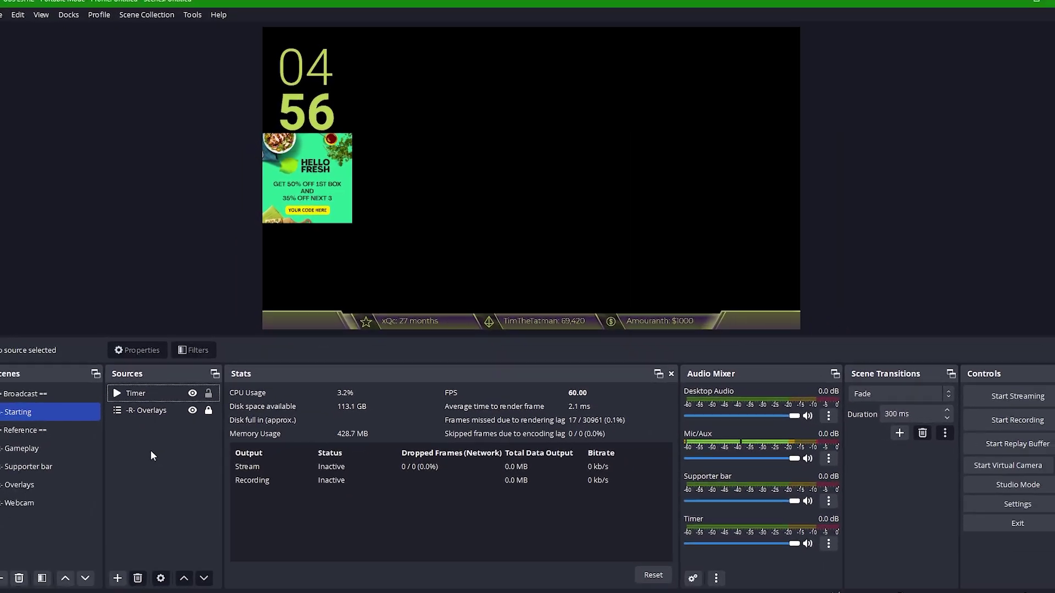
Add a 900×900 browser source named Chatbox and move it to the canvas's right side
{"action": "right_click", "coordinate": [150, 451]}
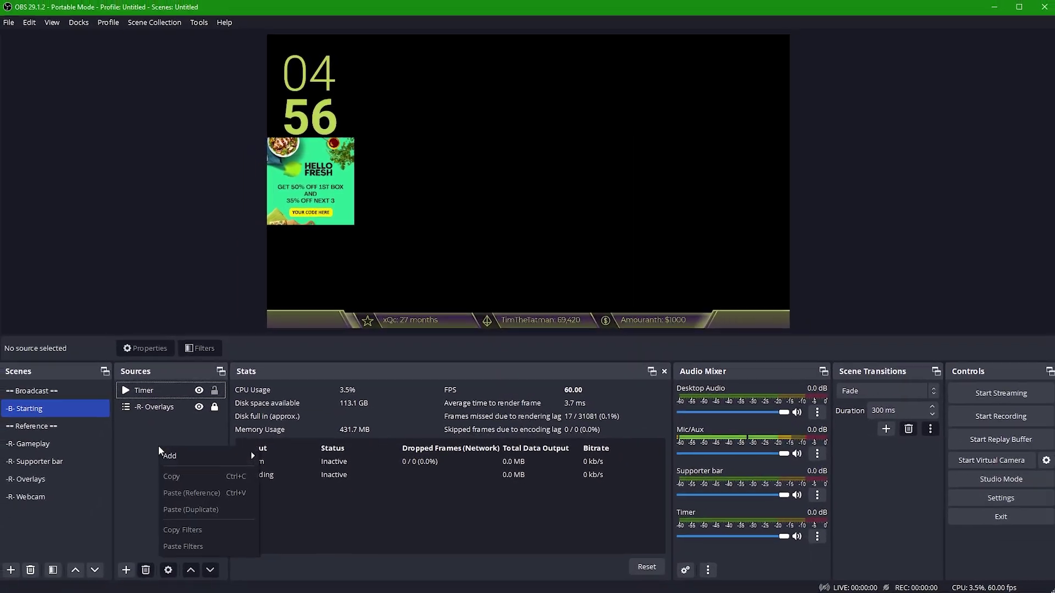
{"action": "mouse_move", "coordinate": [174, 460]}
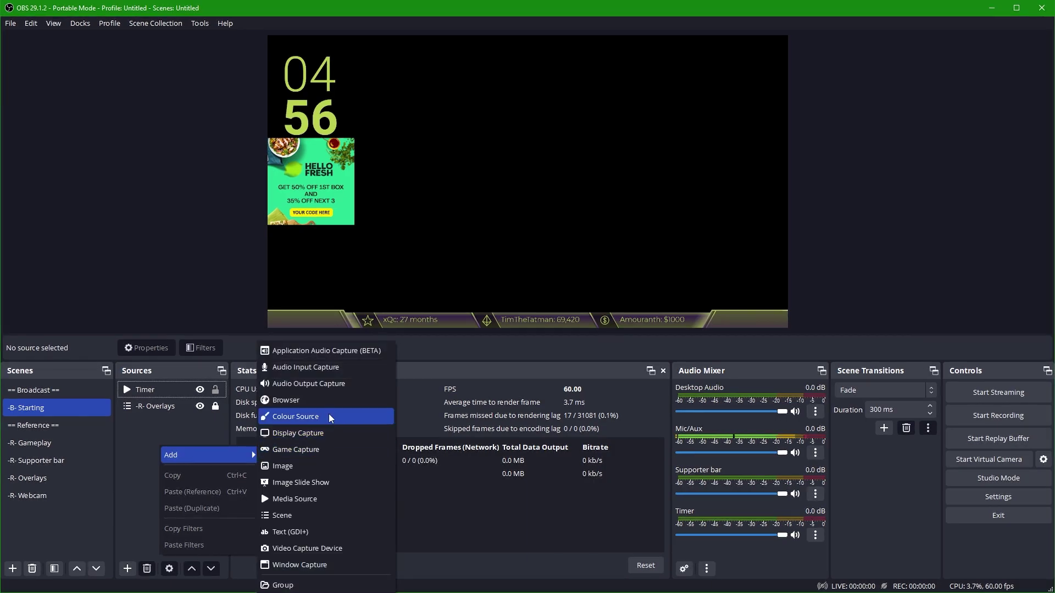
{"action": "left_click", "coordinate": [330, 417]}
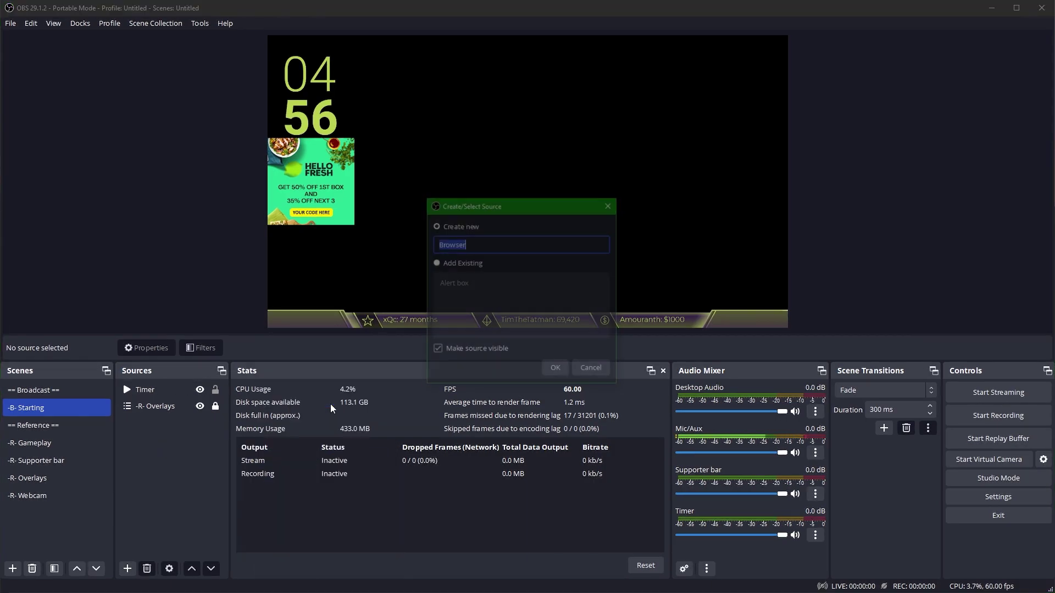
{"action": "type", "text": "Chatbox"}
{"action": "key", "text": "Return"}
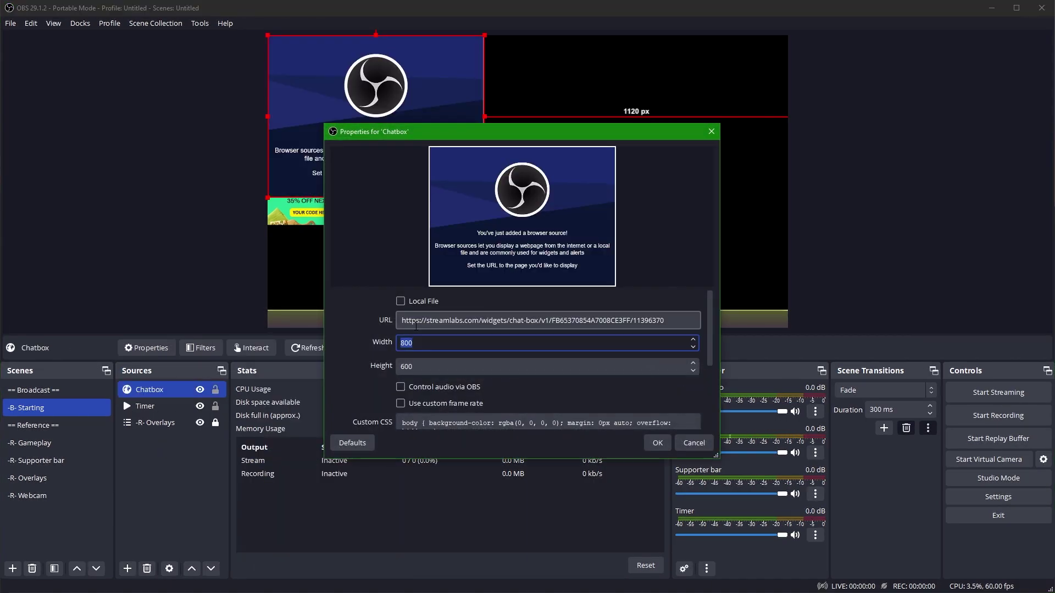
{"action": "type", "text": "900"}
{"action": "key", "text": "Tab"}
{"action": "type", "text": "9"}
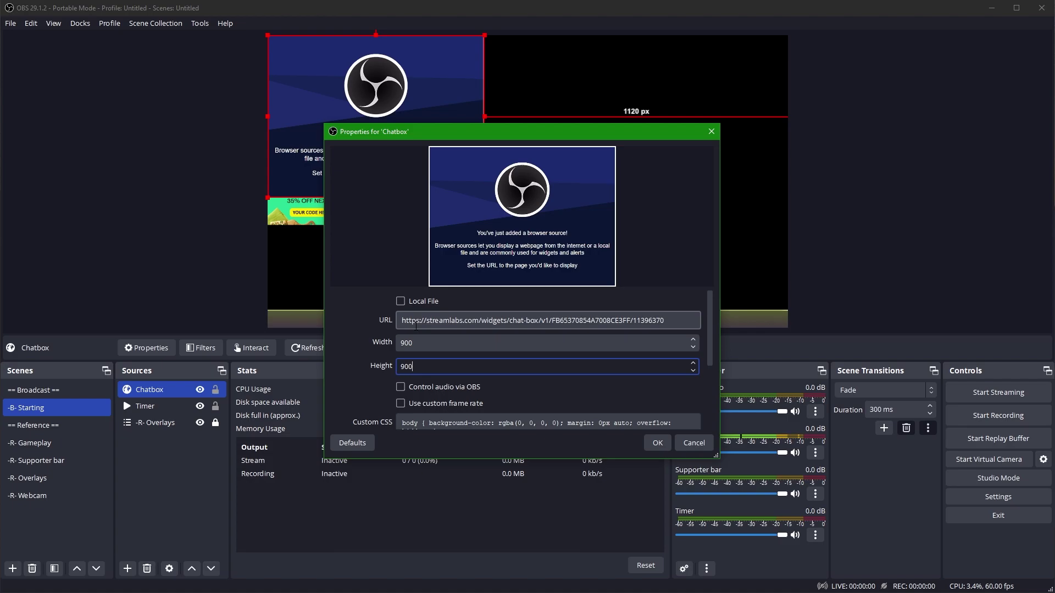
{"action": "type", "text": "00"}
{"action": "key", "text": "Return"}
{"action": "left_click_drag", "start_coordinate": [411, 168], "coordinate": [676, 182]}
{"action": "left_click", "coordinate": [881, 174]}
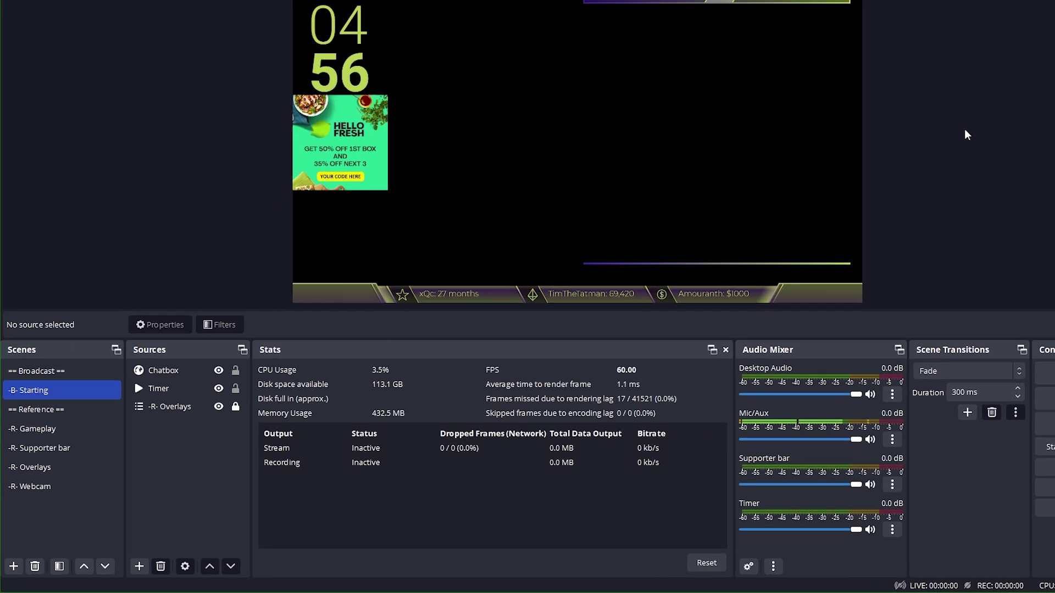
Create a -R- Webcam blurred scene containing the existing -R- Webcam scene as a source
{"action": "right_click", "coordinate": [45, 533]}
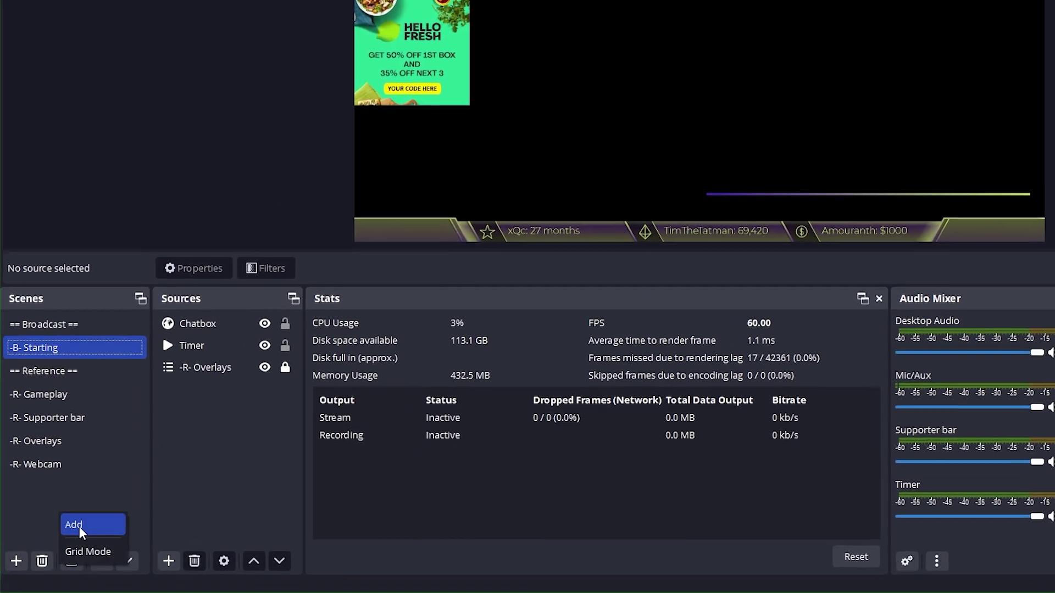
{"action": "left_click", "coordinate": [79, 526]}
{"action": "type", "text": "-"}
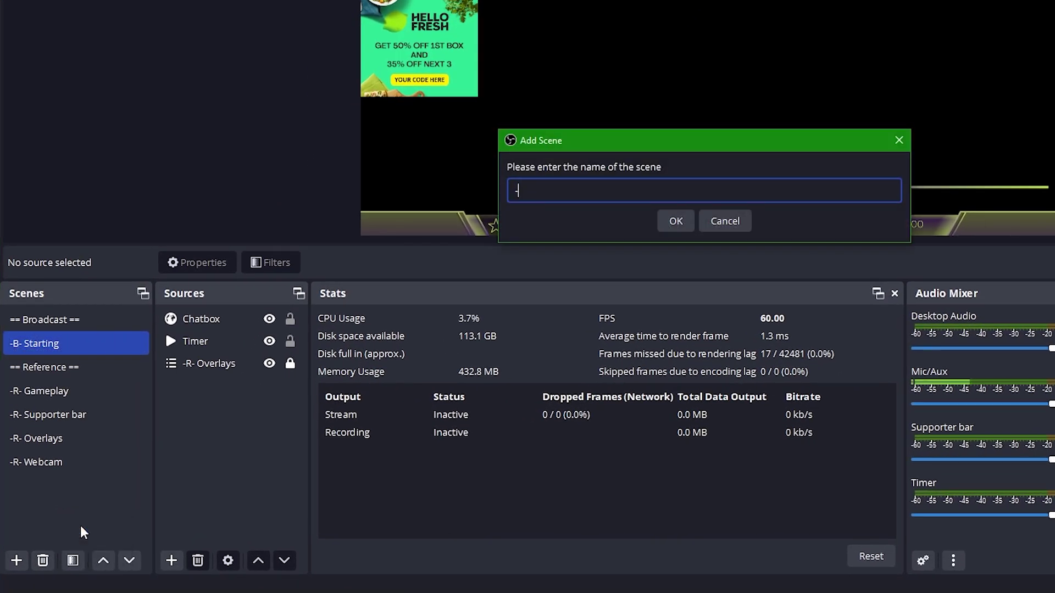
{"action": "type", "text": "R- Webcam blurred"}
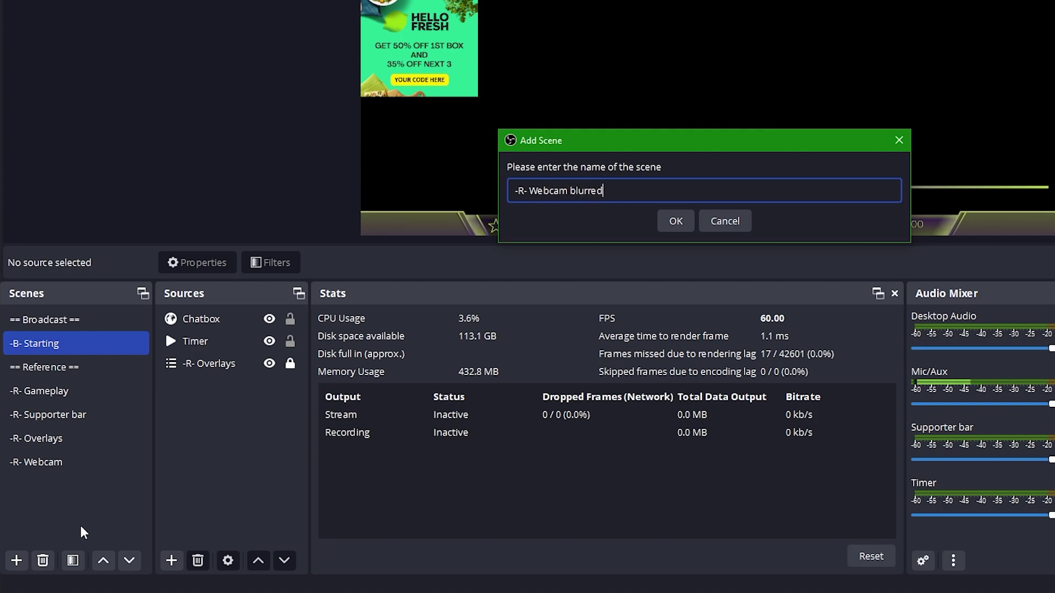
{"action": "key", "text": "Return"}
{"action": "right_click", "coordinate": [201, 389]}
{"action": "mouse_move", "coordinate": [229, 401]}
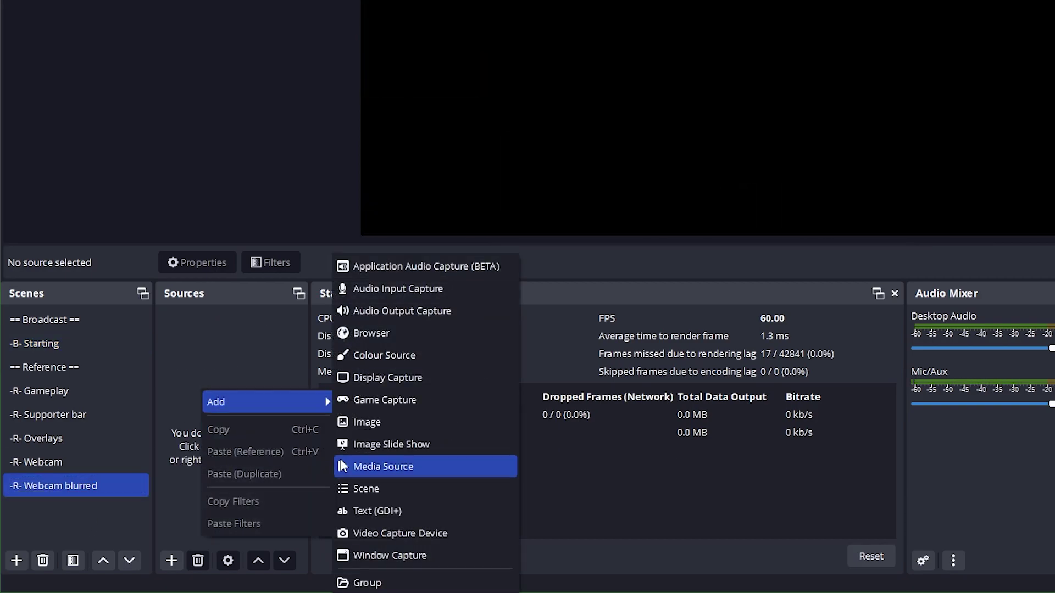
{"action": "left_click", "coordinate": [363, 488]}
{"action": "scroll", "coordinate": [649, 214], "scroll_direction": "down", "scroll_amount": 2}
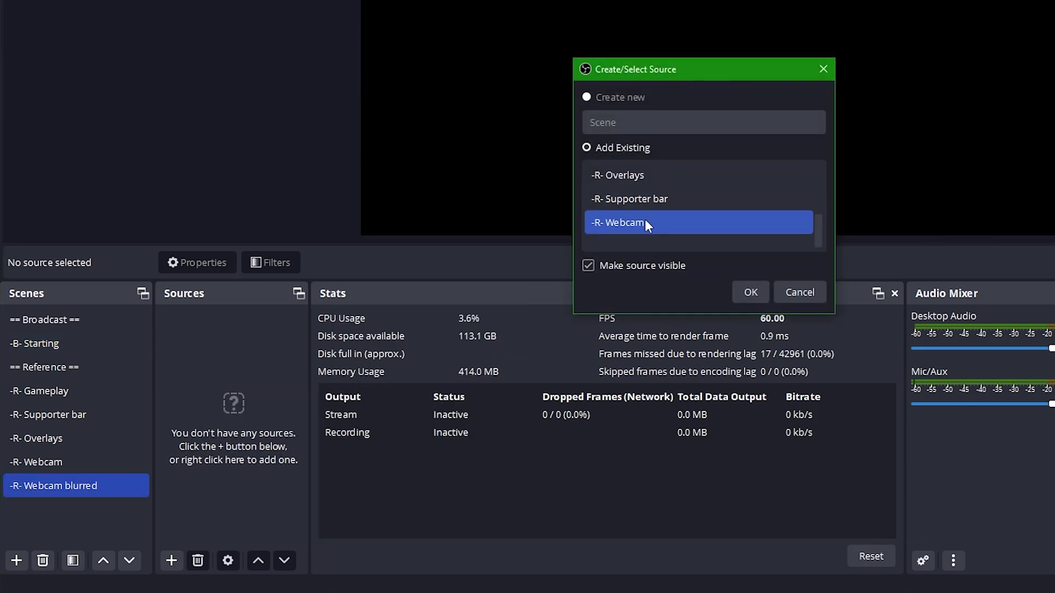
{"action": "left_click", "coordinate": [751, 290]}
Give the blurred webcam scene a Gaussian Blur filter with a raised blur size
{"action": "right_click", "coordinate": [45, 483]}
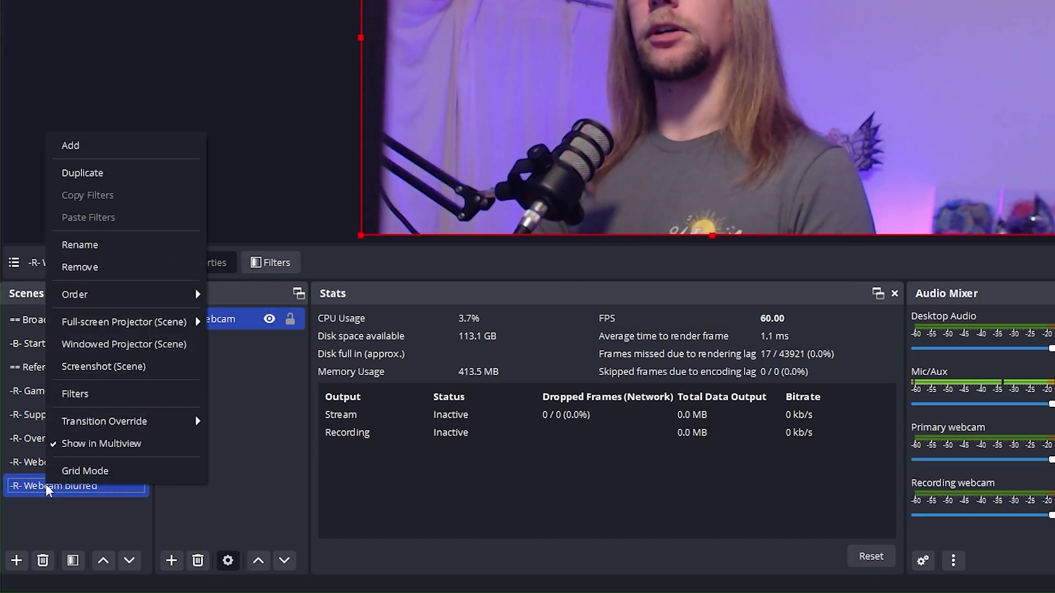
{"action": "left_click", "coordinate": [87, 394]}
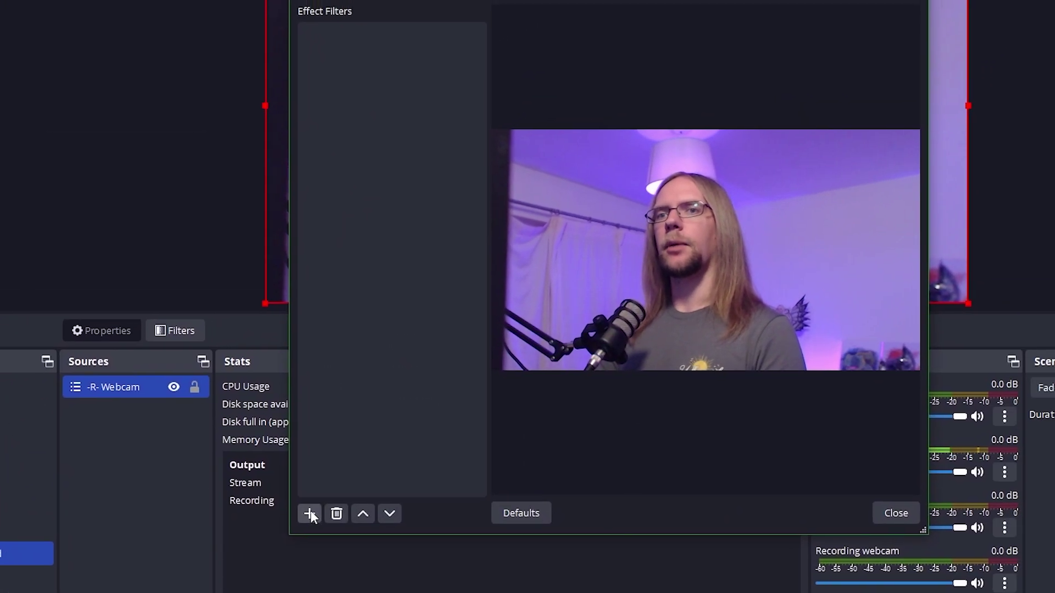
{"action": "left_click", "coordinate": [364, 475]}
{"action": "left_click", "coordinate": [269, 113]}
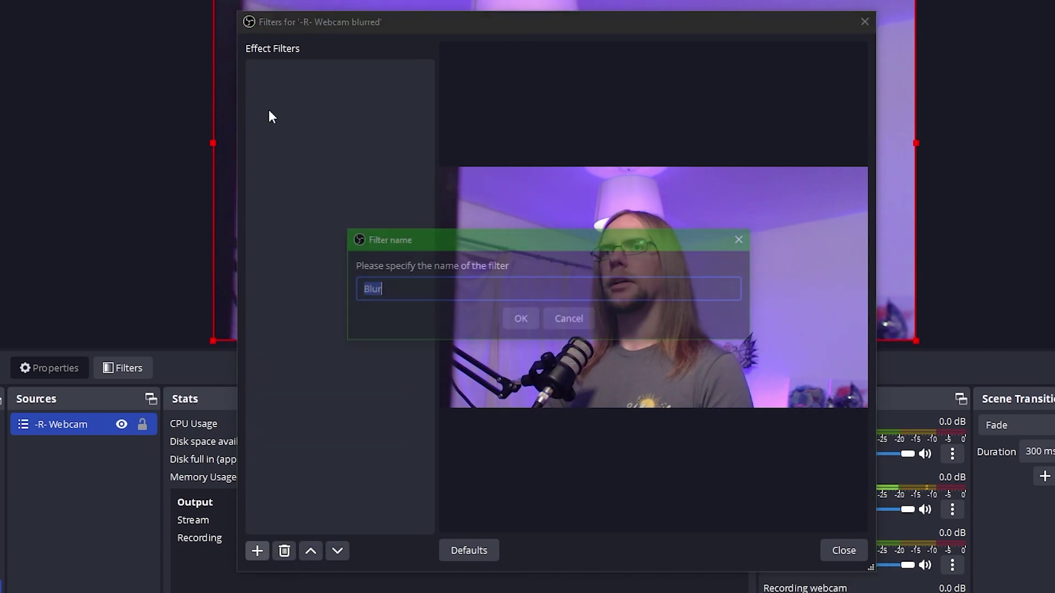
{"action": "left_click", "coordinate": [515, 319]}
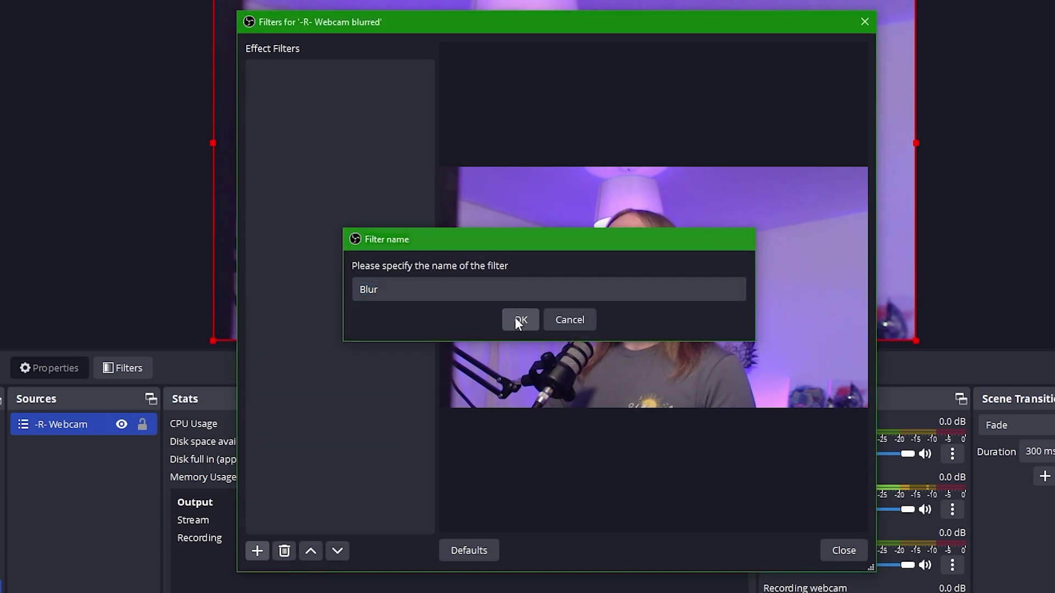
{"action": "left_click", "coordinate": [549, 297]}
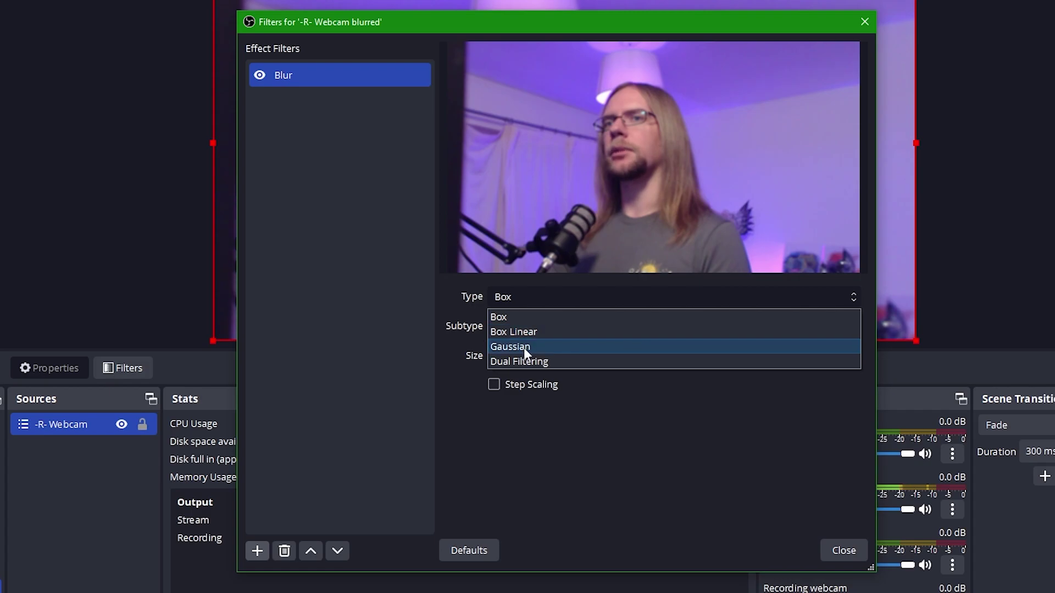
{"action": "left_click", "coordinate": [523, 347]}
{"action": "left_click_drag", "start_coordinate": [515, 358], "coordinate": [677, 357]}
{"action": "left_click", "coordinate": [843, 550]}
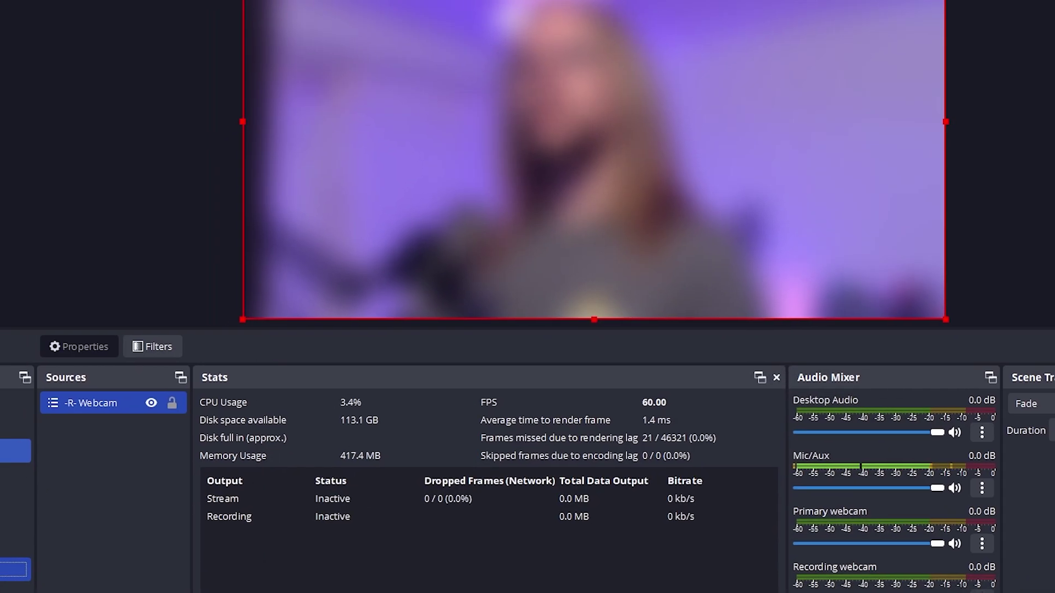
Add the existing -R- Webcam blurred scene as a source in -B- Starting
{"action": "left_click", "coordinate": [0, 449]}
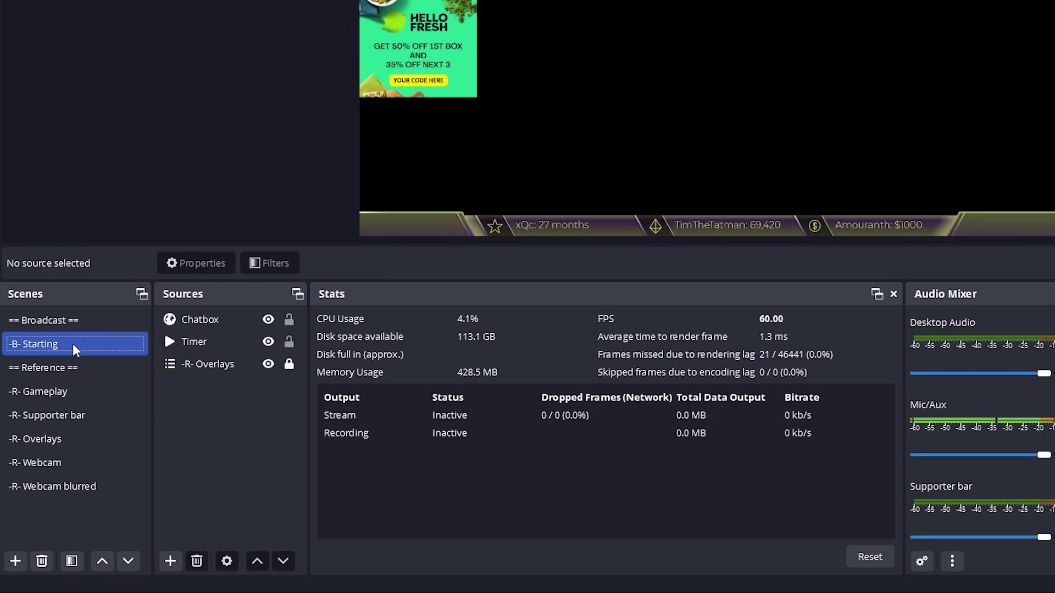
{"action": "right_click", "coordinate": [231, 411]}
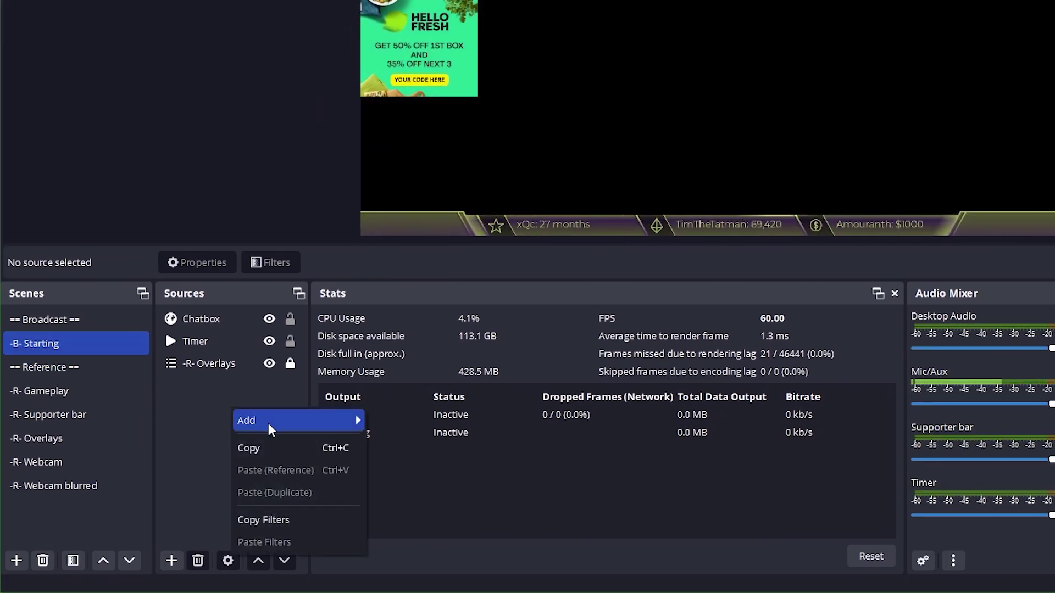
{"action": "mouse_move", "coordinate": [271, 423]}
{"action": "left_click", "coordinate": [412, 489]}
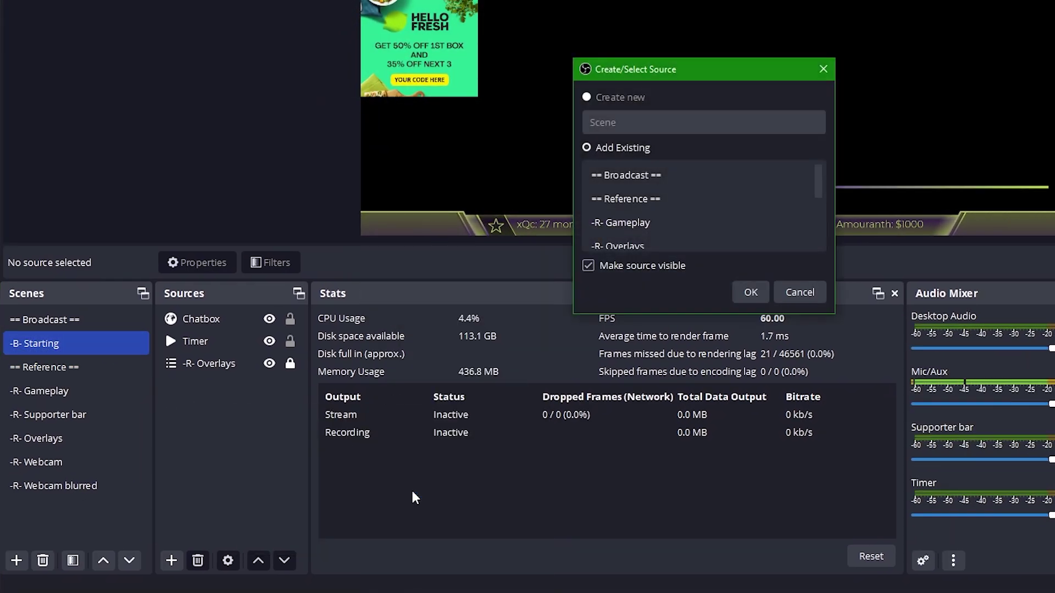
{"action": "scroll", "coordinate": [659, 220], "scroll_direction": "down", "scroll_amount": 2}
{"action": "left_click", "coordinate": [617, 198]}
{"action": "left_click", "coordinate": [641, 222]}
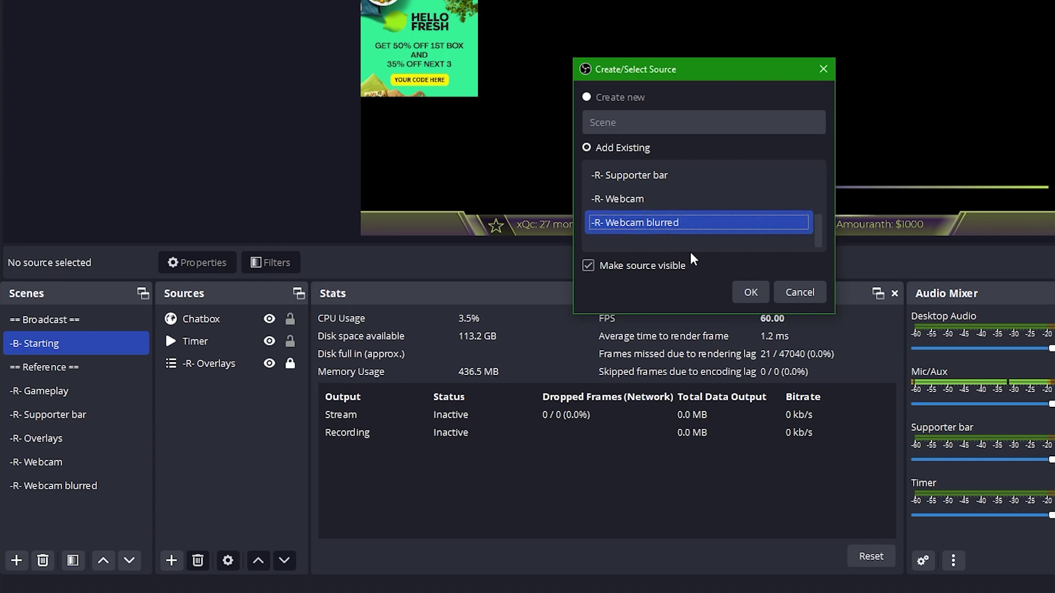
{"action": "left_click", "coordinate": [748, 292]}
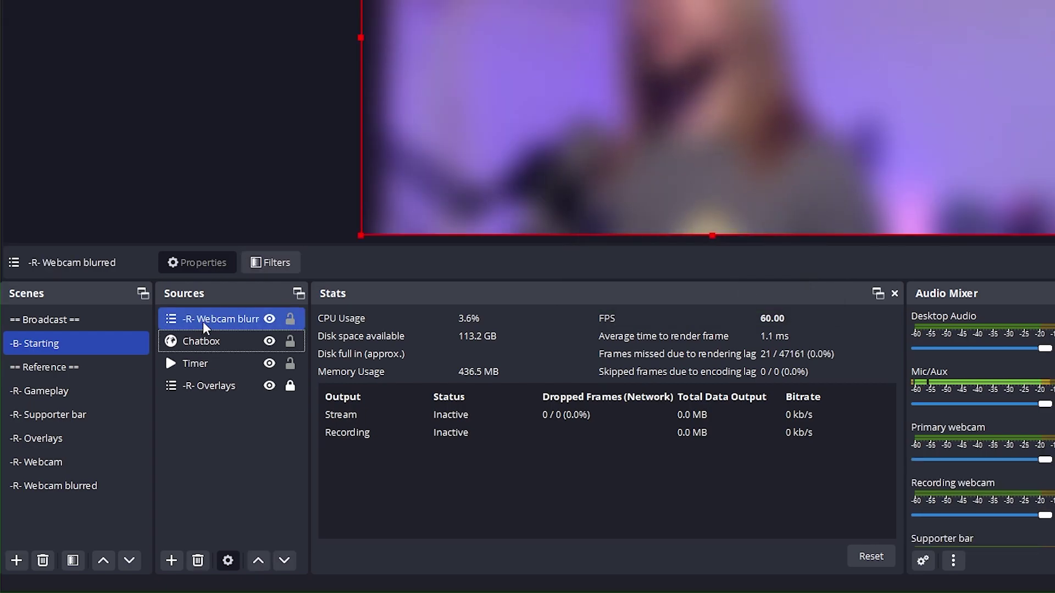
Move the blurred webcam to the bottom layer and -R- Overlays to the top
{"action": "left_click_drag", "start_coordinate": [203, 322], "coordinate": [211, 412]}
{"action": "left_click", "coordinate": [215, 367]}
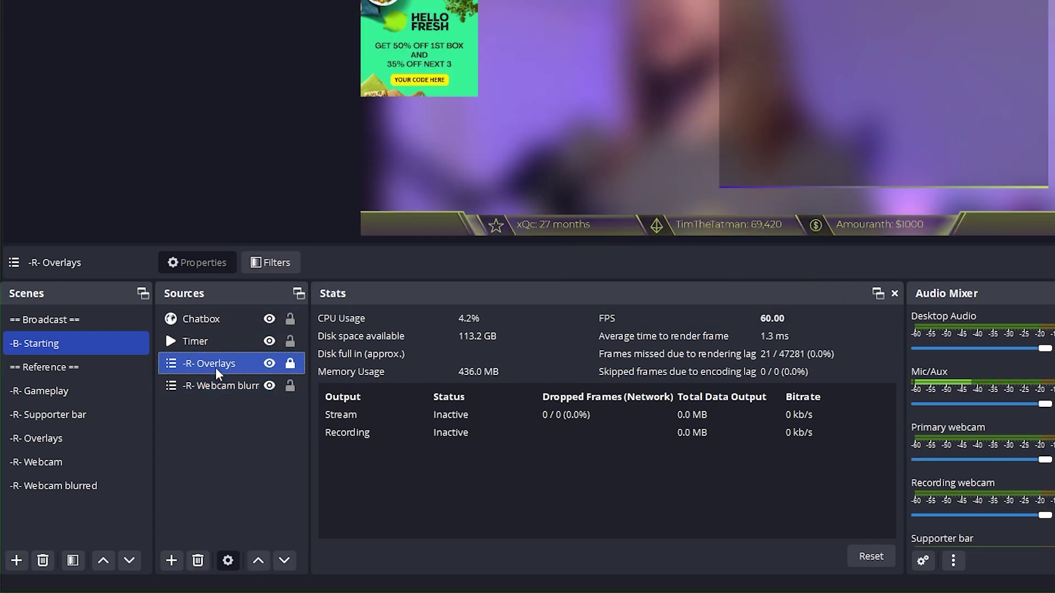
{"action": "left_click_drag", "start_coordinate": [222, 320], "coordinate": [220, 311]}
{"action": "left_click", "coordinate": [294, 384], "text": "ctrl"}
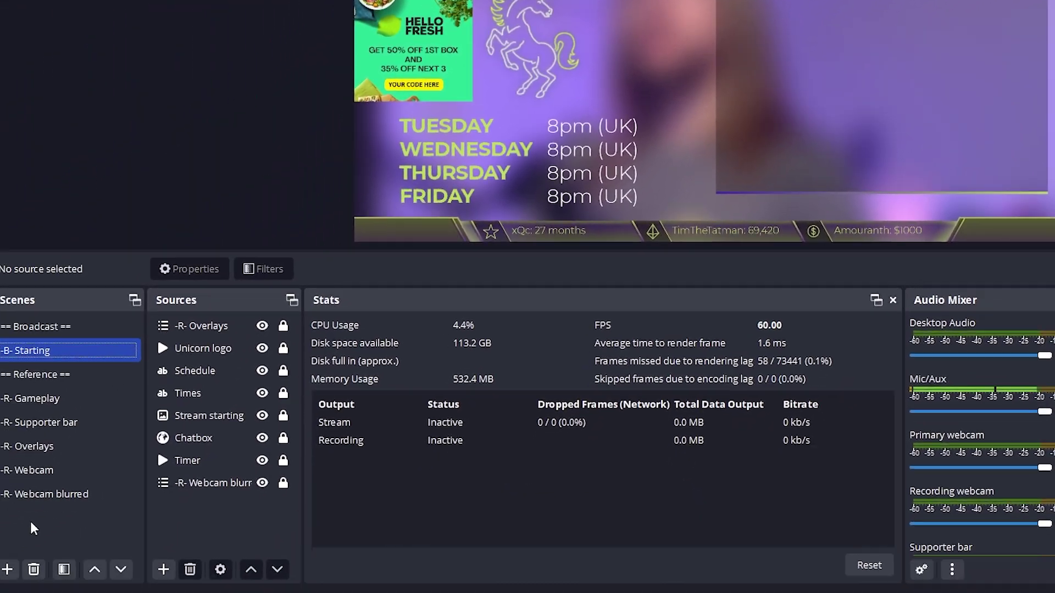
Create a new scene named -B- Just chatting
{"action": "right_click", "coordinate": [39, 512]}
{"action": "left_click", "coordinate": [51, 523]}
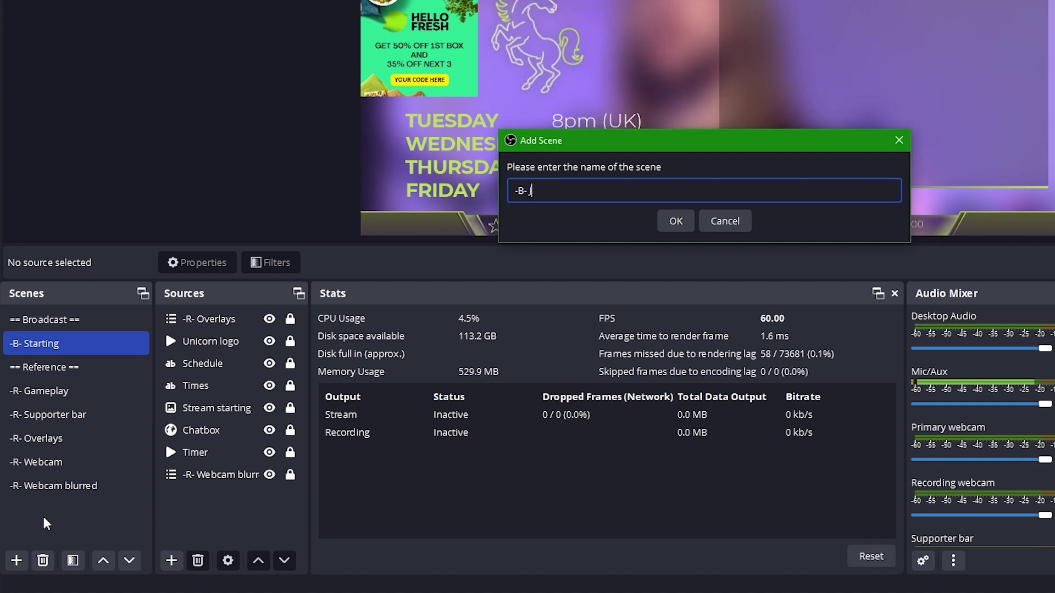
{"action": "type", "text": "-B- Just chatting"}
{"action": "key", "text": "Return"}
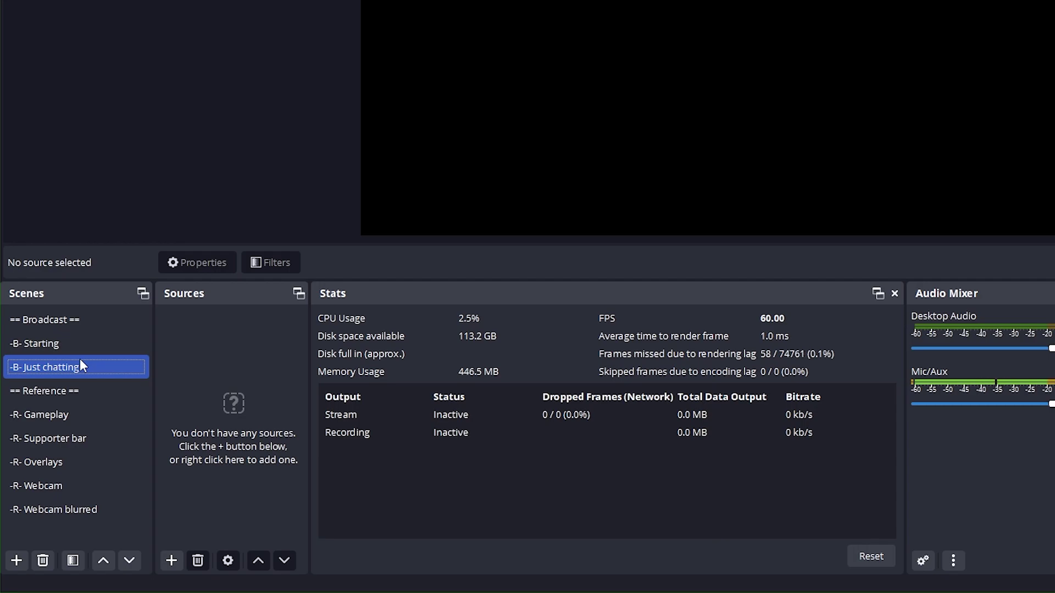
Hide the supporter bar and Sponsorship sources in the -R- Overlays scene
{"action": "left_click", "coordinate": [75, 460]}
{"action": "left_click", "coordinate": [269, 319]}
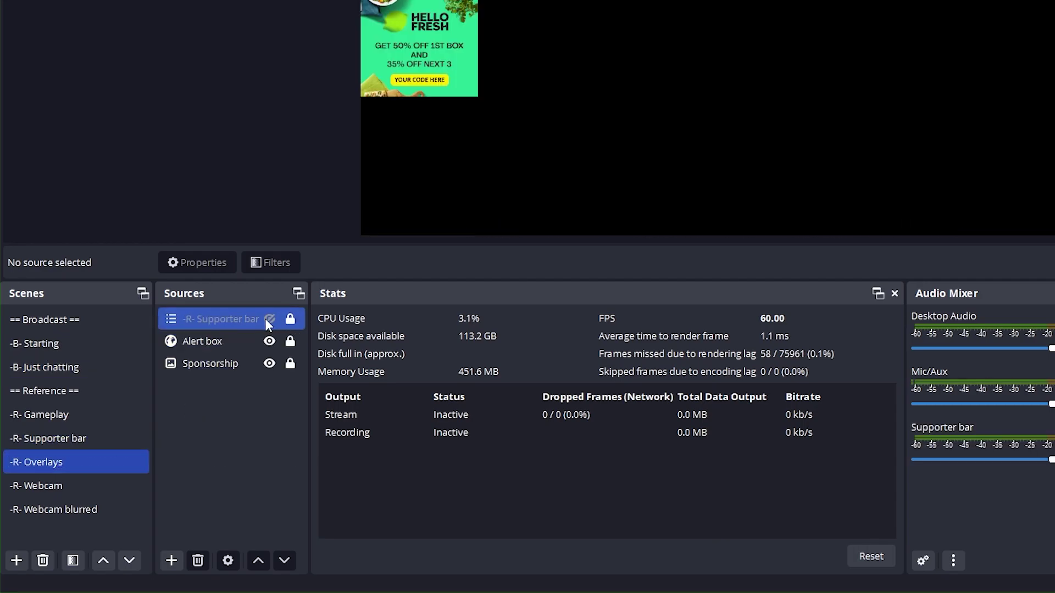
{"action": "left_click", "coordinate": [269, 363]}
Add -R- Overlays and a locked -R- Supporter bar to -B- Just chatting, supporter bar below overlays
{"action": "left_click", "coordinate": [93, 365]}
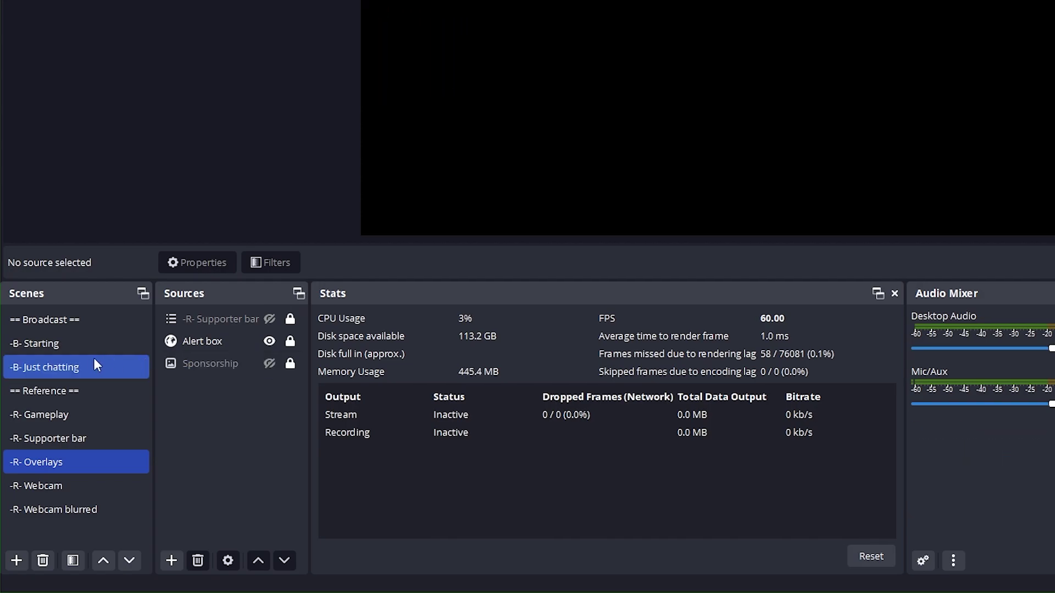
{"action": "left_click_drag", "start_coordinate": [49, 462], "coordinate": [290, 322]}
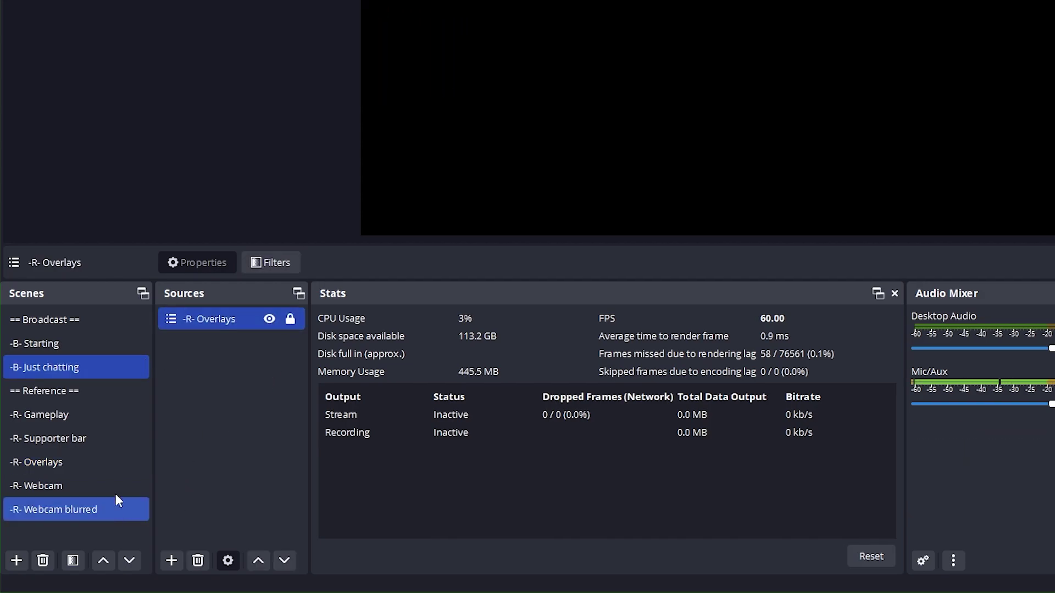
{"action": "left_click", "coordinate": [171, 561]}
{"action": "left_click", "coordinate": [246, 437]}
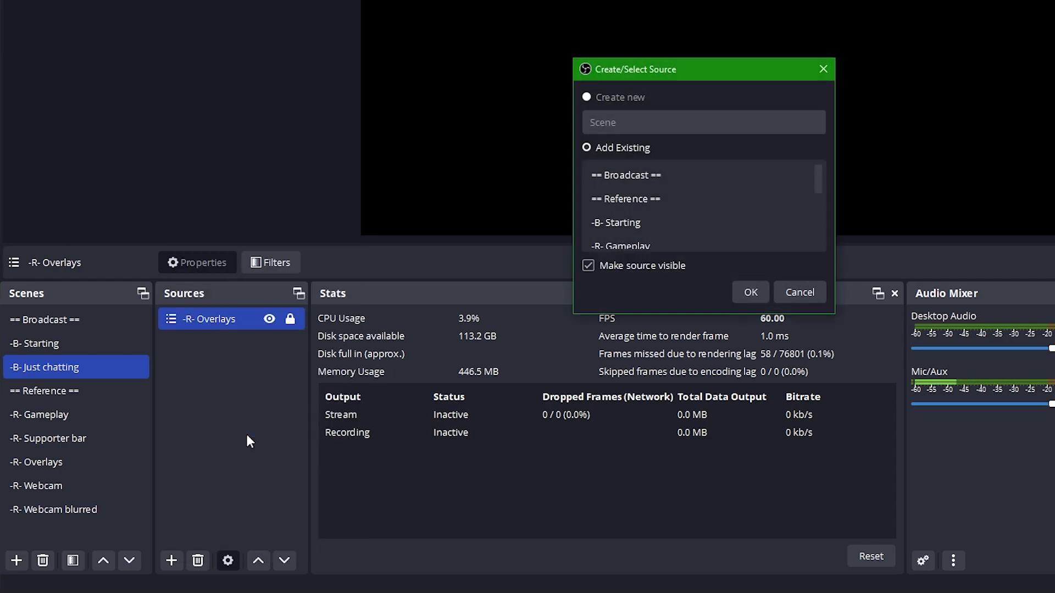
{"action": "left_click", "coordinate": [632, 222]}
{"action": "scroll", "coordinate": [643, 220], "scroll_direction": "down", "scroll_amount": 3}
{"action": "left_click", "coordinate": [645, 219]}
{"action": "left_click", "coordinate": [748, 293]}
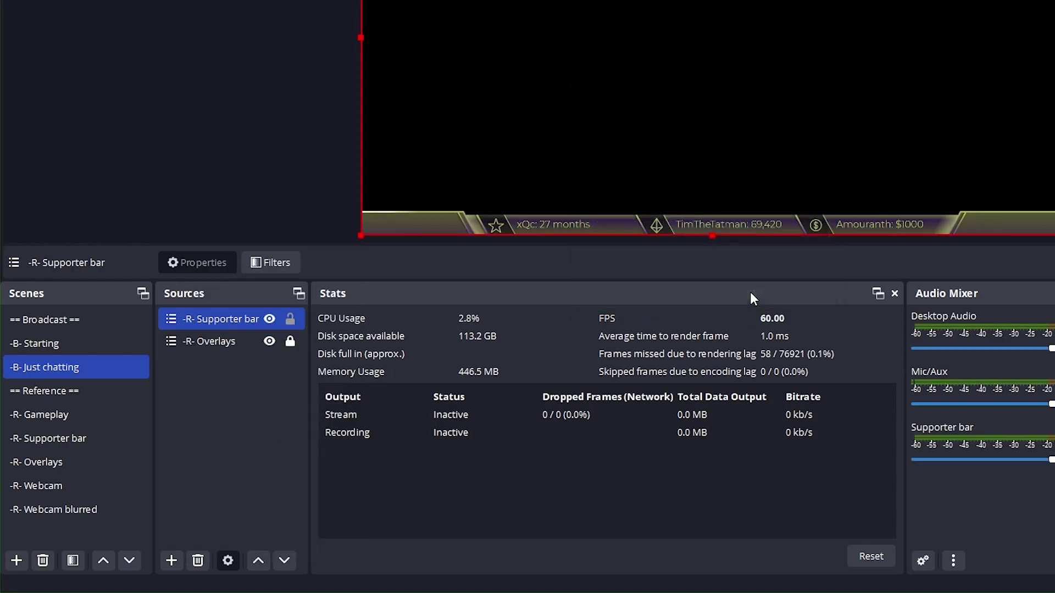
{"action": "left_click", "coordinate": [289, 320]}
{"action": "left_click_drag", "start_coordinate": [289, 323], "coordinate": [252, 361]}
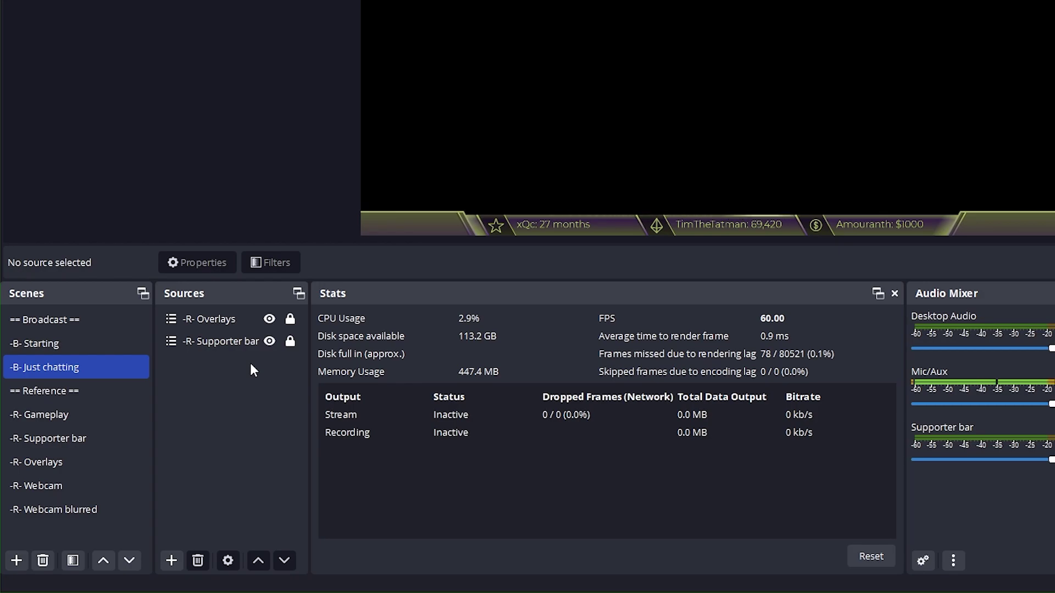
Add a 900×960 chat widget browser source and nudge it slightly down
{"action": "right_click", "coordinate": [249, 363]}
{"action": "mouse_move", "coordinate": [329, 377]}
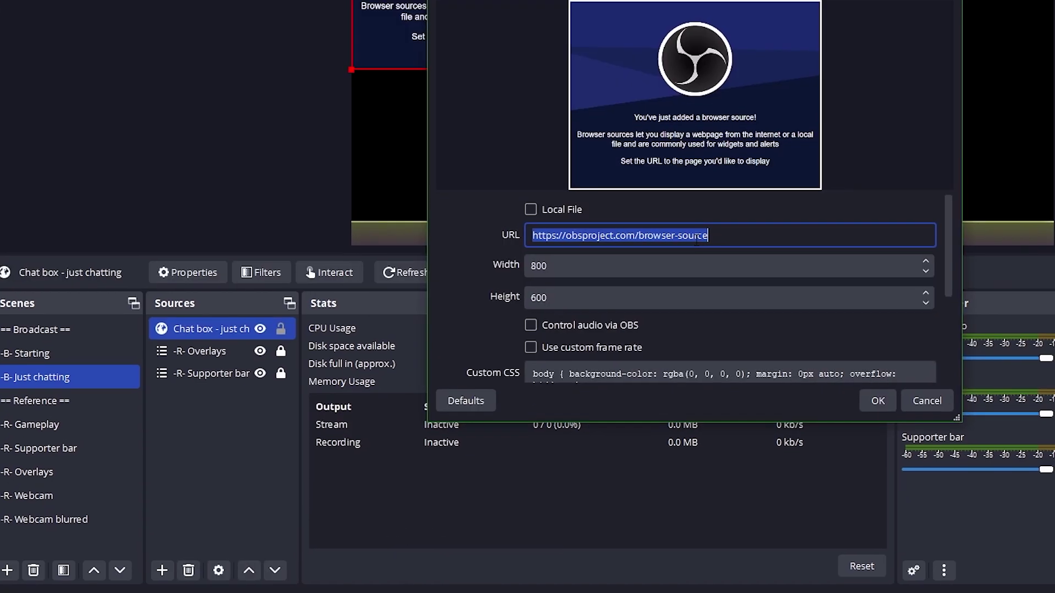
{"action": "key", "text": "Tab"}
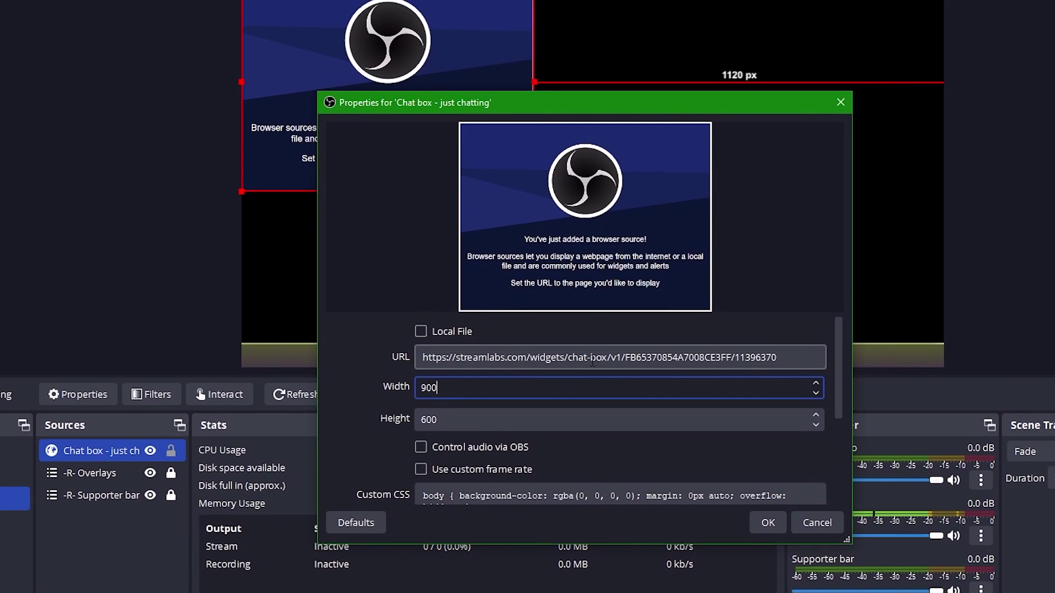
{"action": "key", "text": "Tab"}
{"action": "key", "text": "Return"}
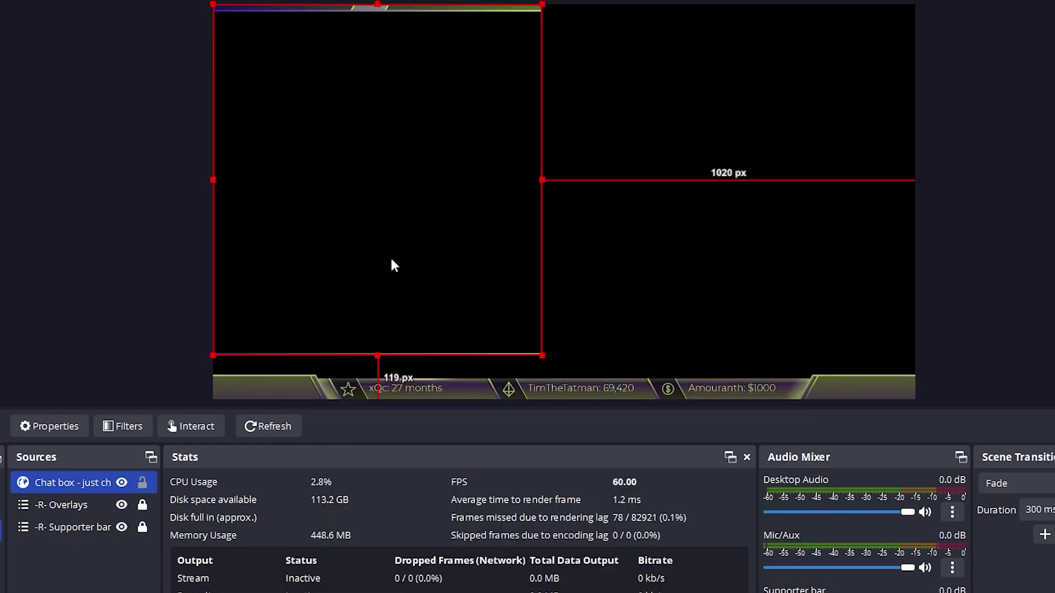
{"action": "key", "text": "Down"}
{"action": "key", "text": "Down"}
{"action": "key", "text": "Down"}
{"action": "key", "text": "Down"}
{"action": "key", "text": "Down"}
{"action": "key", "text": "Down"}
{"action": "key", "text": "Down"}
{"action": "key", "text": "Down"}
{"action": "key", "text": "Down"}
{"action": "key", "text": "Down"}
{"action": "key", "text": "Down"}
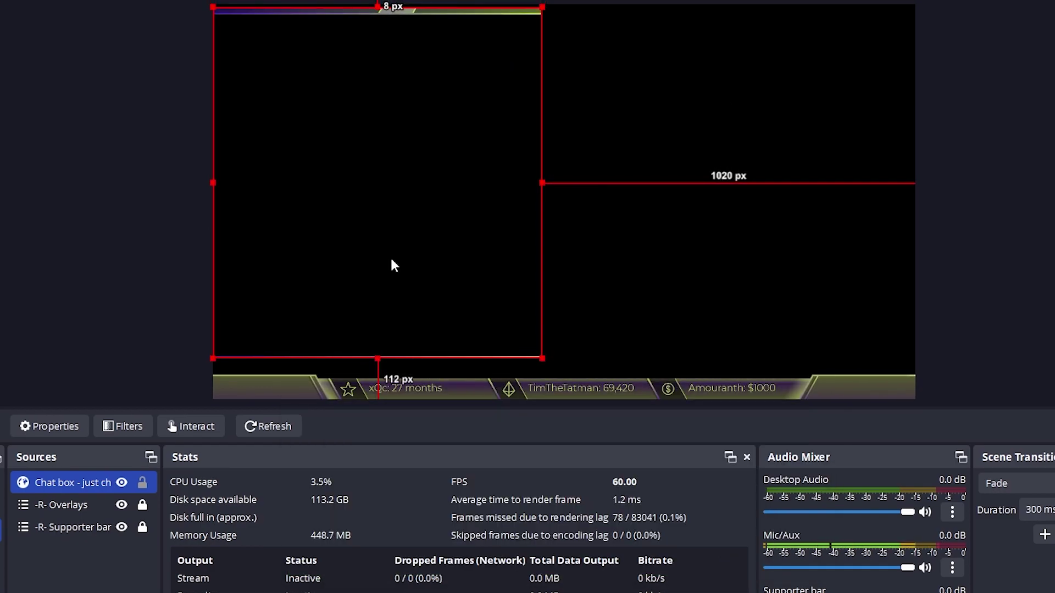
{"action": "key", "text": "Down"}
{"action": "key", "text": "Down"}
{"action": "key", "text": "Down"}
{"action": "key", "text": "Down"}
{"action": "key", "text": "Down"}
{"action": "key", "text": "Down"}
{"action": "key", "text": "Down"}
{"action": "key", "text": "Down"}
{"action": "key", "text": "Down"}
{"action": "key", "text": "Down"}
{"action": "key", "text": "Down"}
{"action": "key", "text": "Down"}
{"action": "key", "text": "Down"}
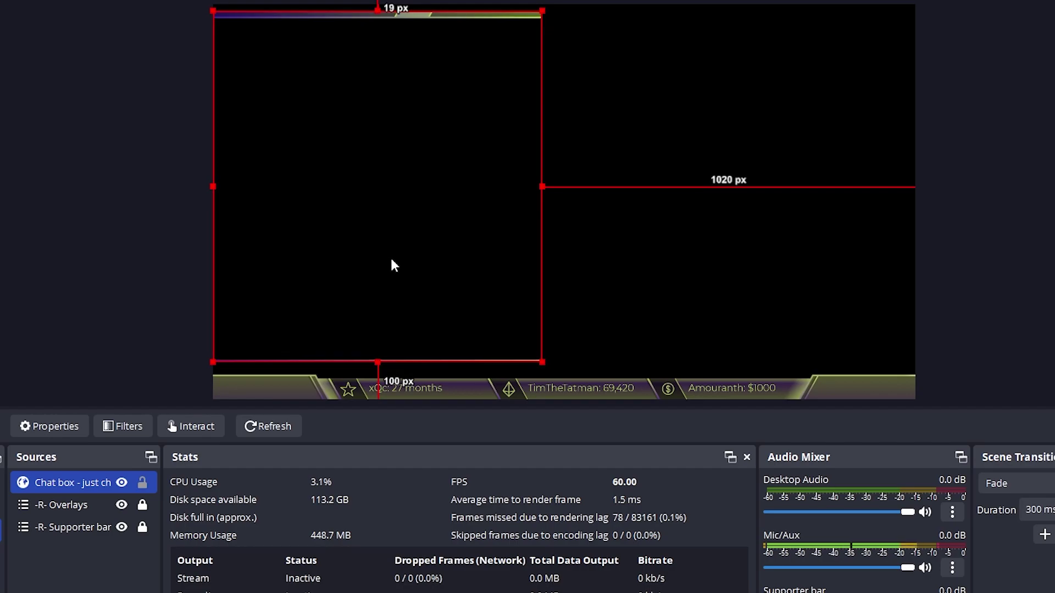
Add a 3D Effect filter to the chat box with field of view 96
{"action": "right_click", "coordinate": [80, 482]}
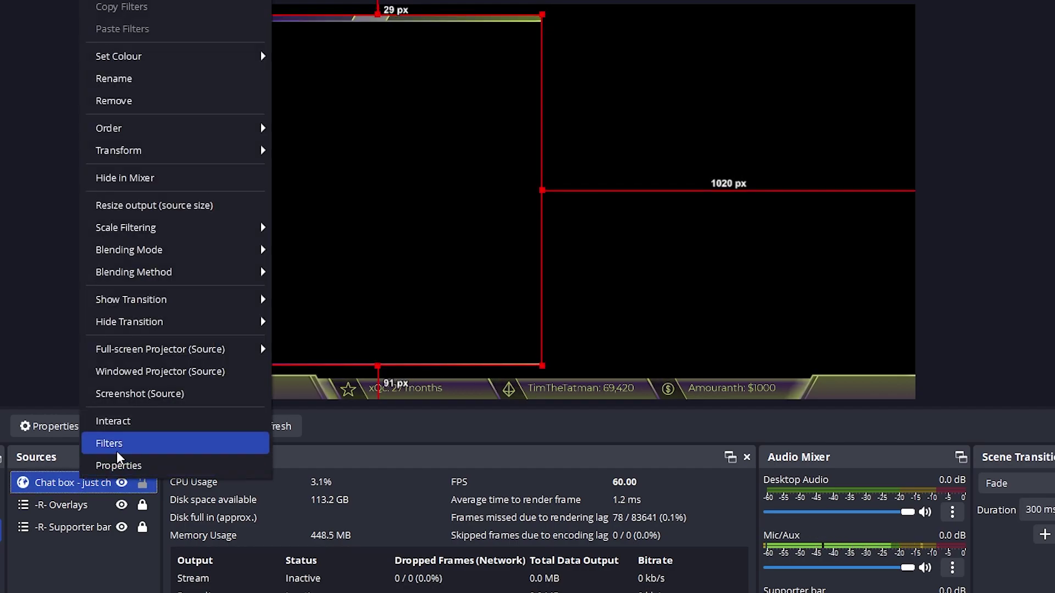
{"action": "left_click", "coordinate": [89, 443]}
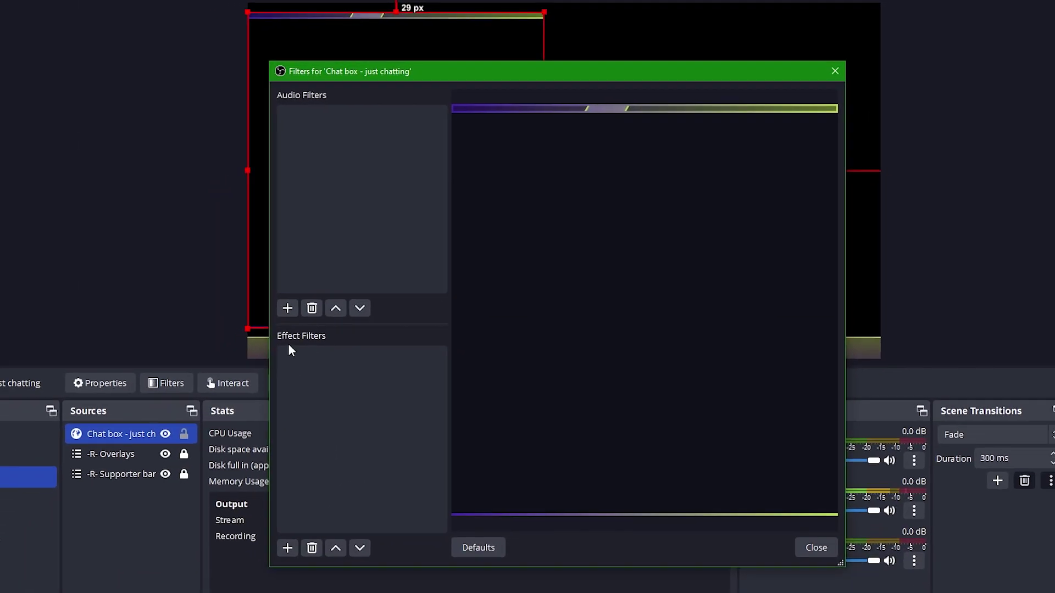
{"action": "left_click", "coordinate": [291, 539]}
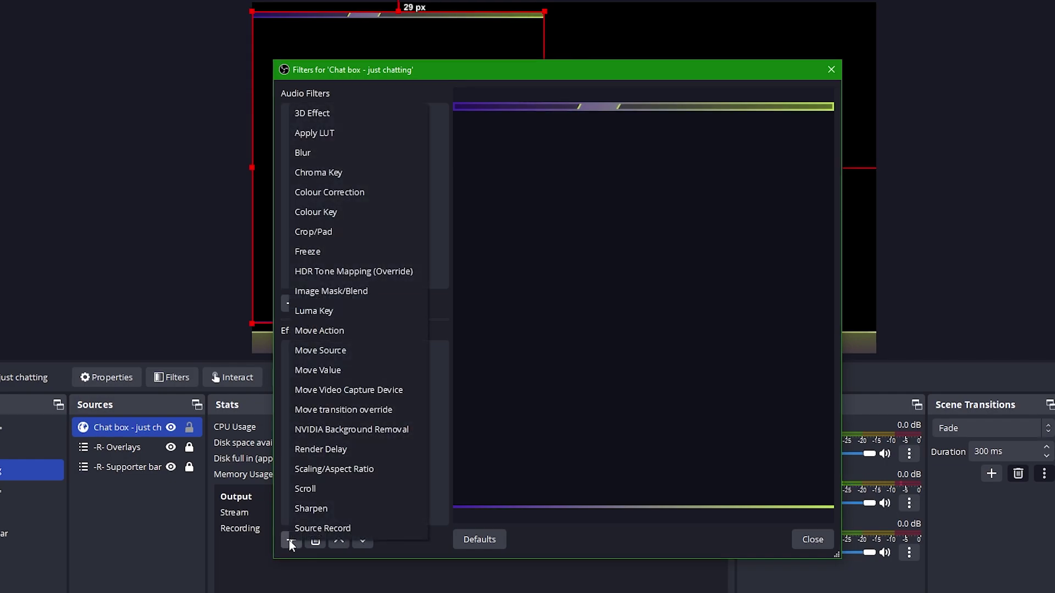
{"action": "left_click", "coordinate": [344, 114]}
{"action": "left_click", "coordinate": [525, 334]}
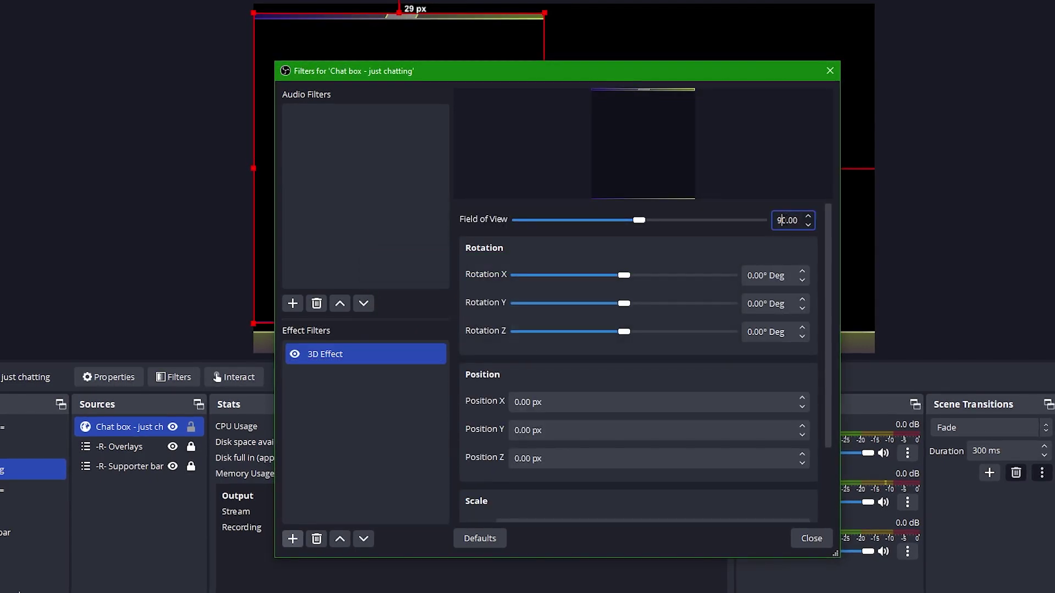
{"action": "key", "text": "Down"}
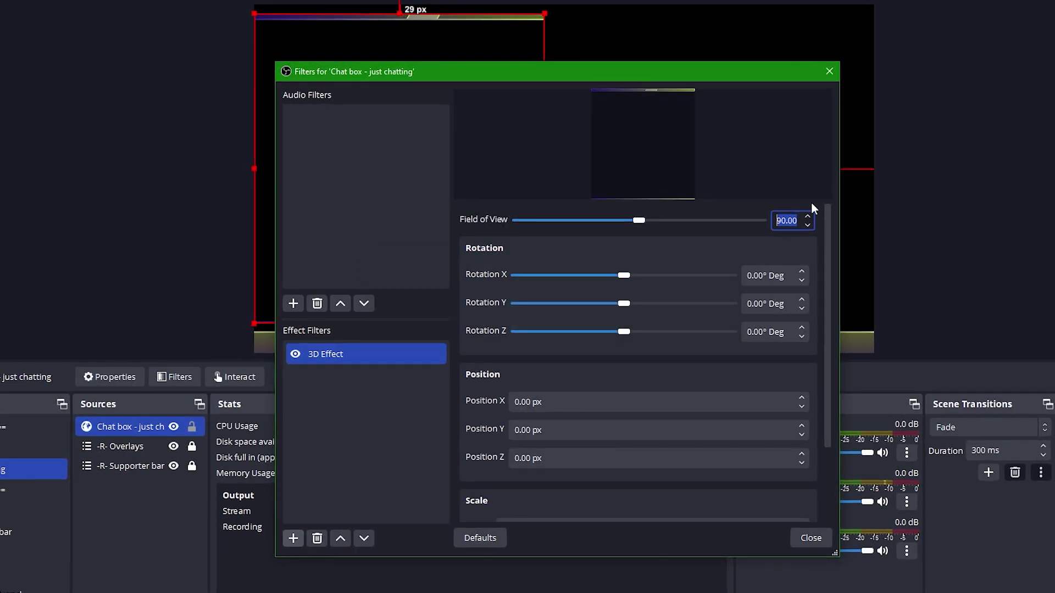
{"action": "type", "text": "96"}
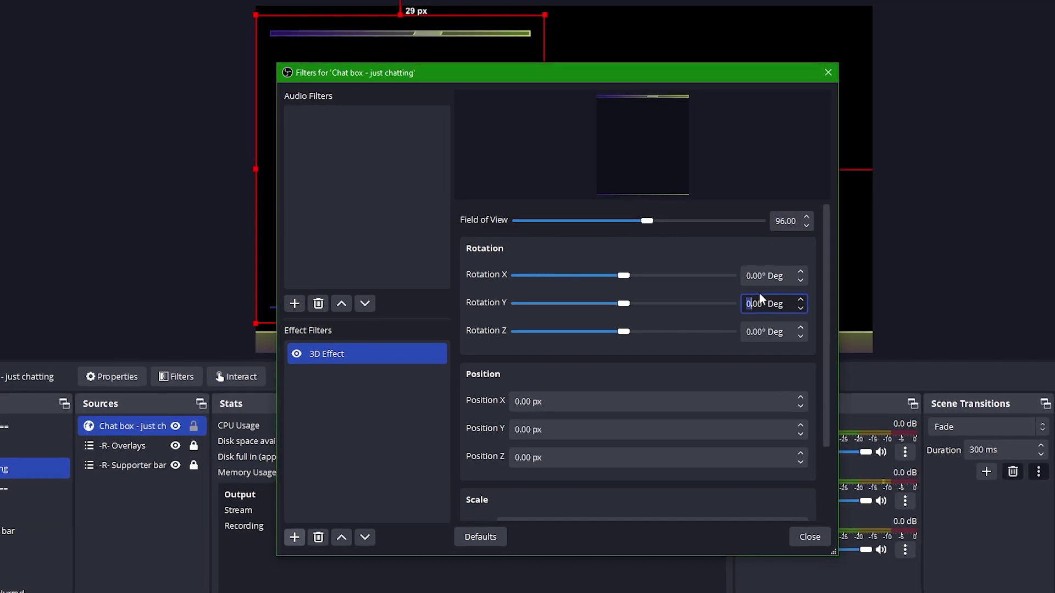
{"action": "type", "text": "3"}
Add the existing -R- Webcam scene to -B- Just chatting and layer the chat box above it
{"action": "left_click", "coordinate": [141, 484]}
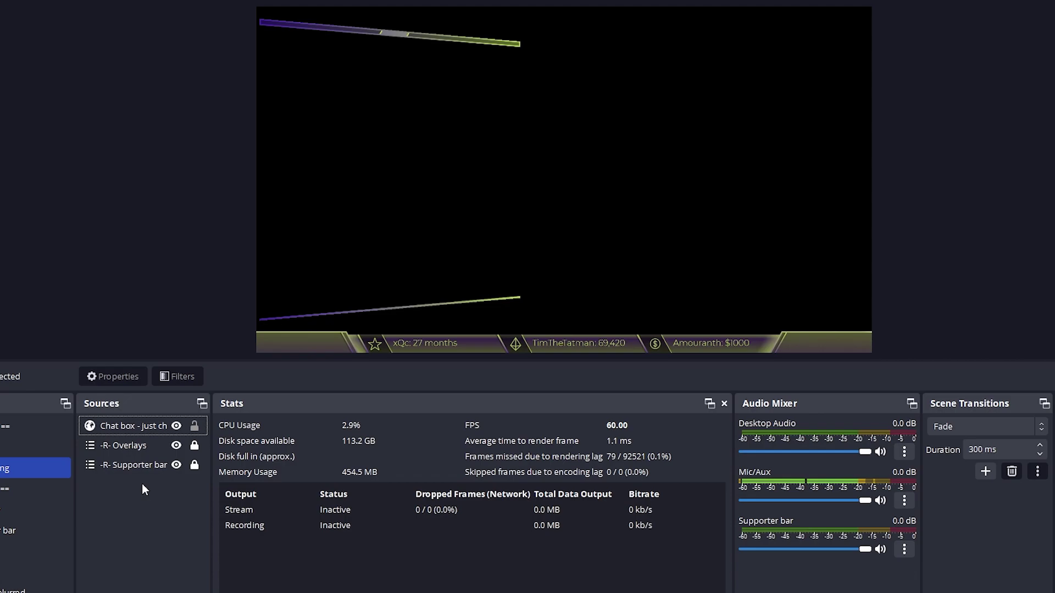
{"action": "right_click", "coordinate": [142, 483]}
{"action": "mouse_move", "coordinate": [194, 497]}
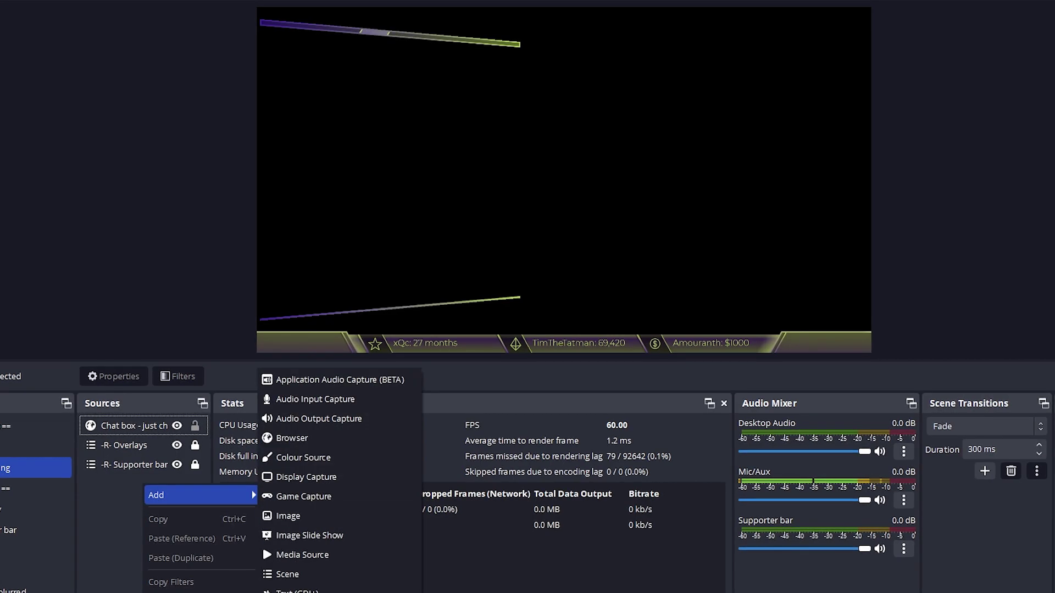
{"action": "left_click", "coordinate": [292, 574]}
{"action": "scroll", "coordinate": [505, 329], "scroll_direction": "down", "scroll_amount": 5}
{"action": "left_click", "coordinate": [506, 323]}
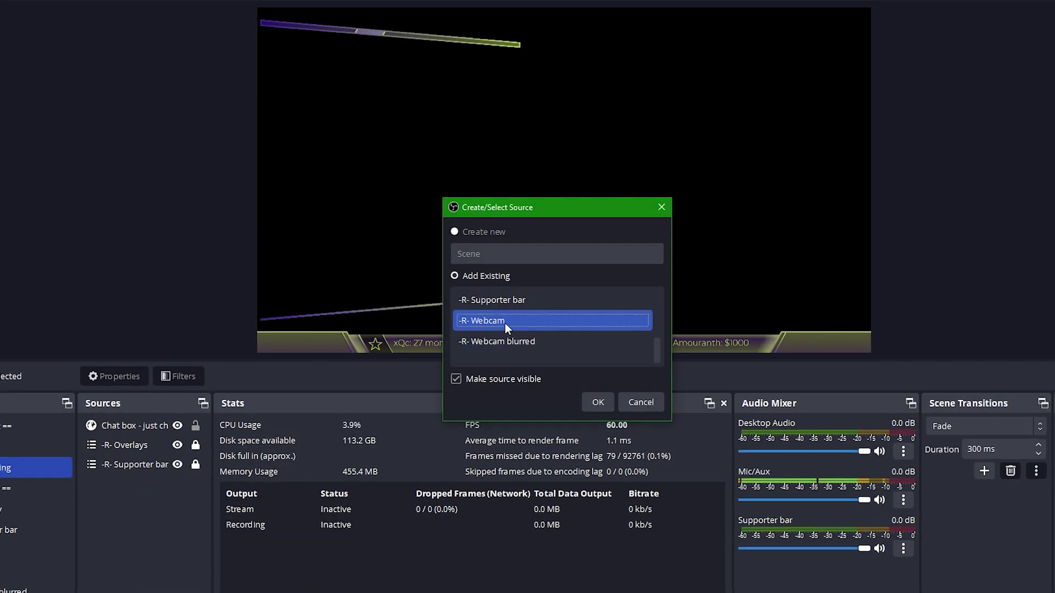
{"action": "left_click", "coordinate": [588, 399]}
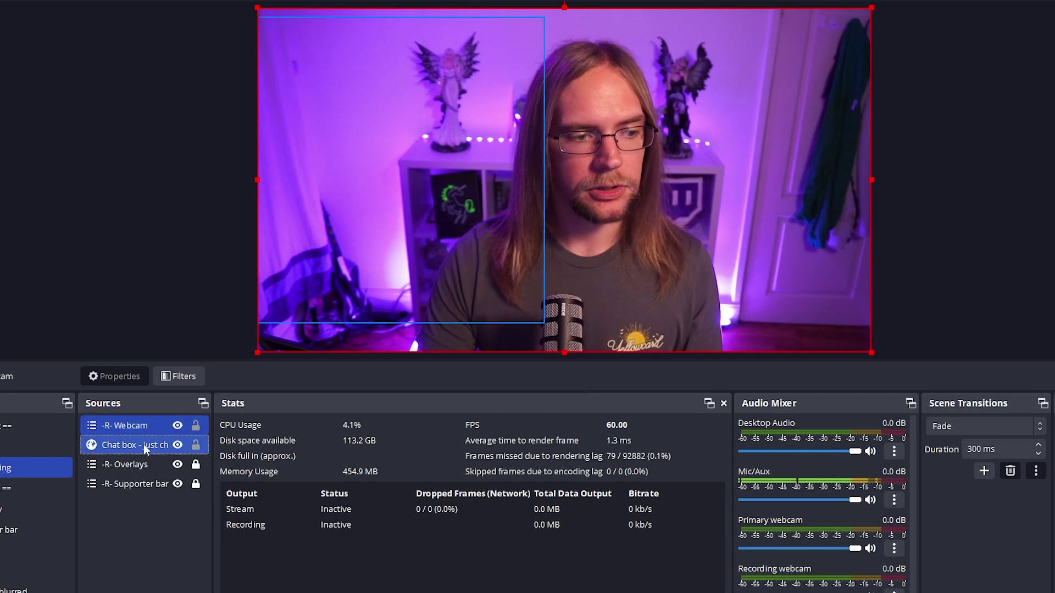
{"action": "left_click_drag", "start_coordinate": [143, 444], "coordinate": [138, 420]}
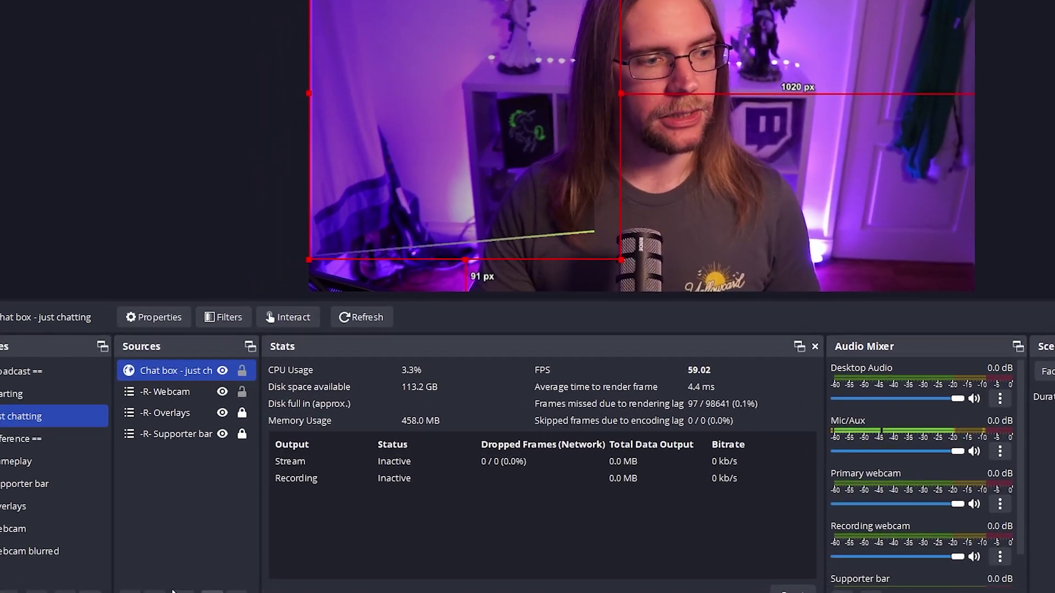
Create a -B- BRB scene and begin nesting an existing scene as its source
{"action": "right_click", "coordinate": [26, 527]}
{"action": "left_click", "coordinate": [52, 540]}
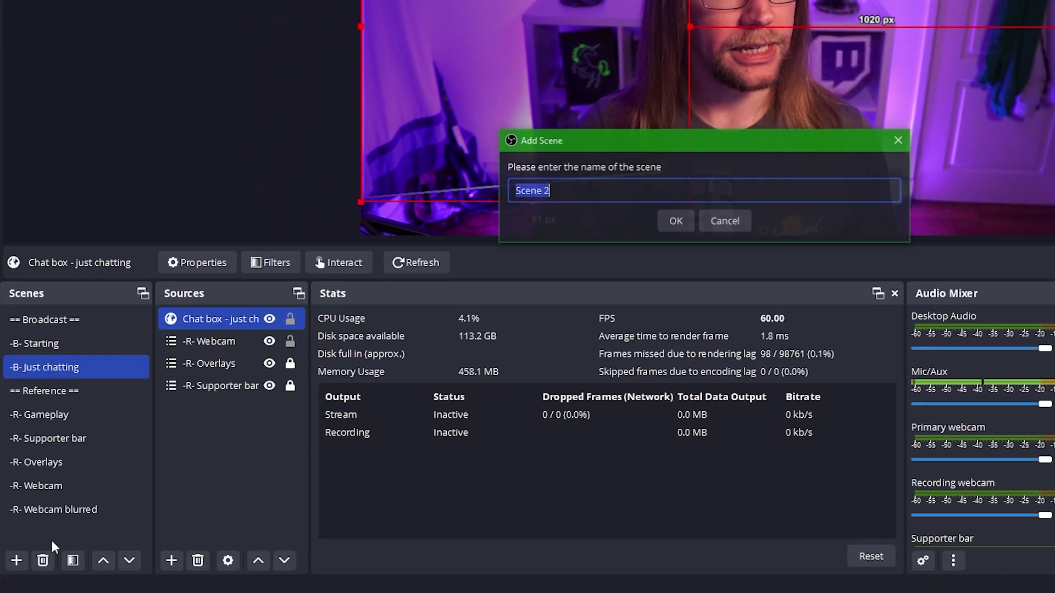
{"action": "type", "text": "-B"}
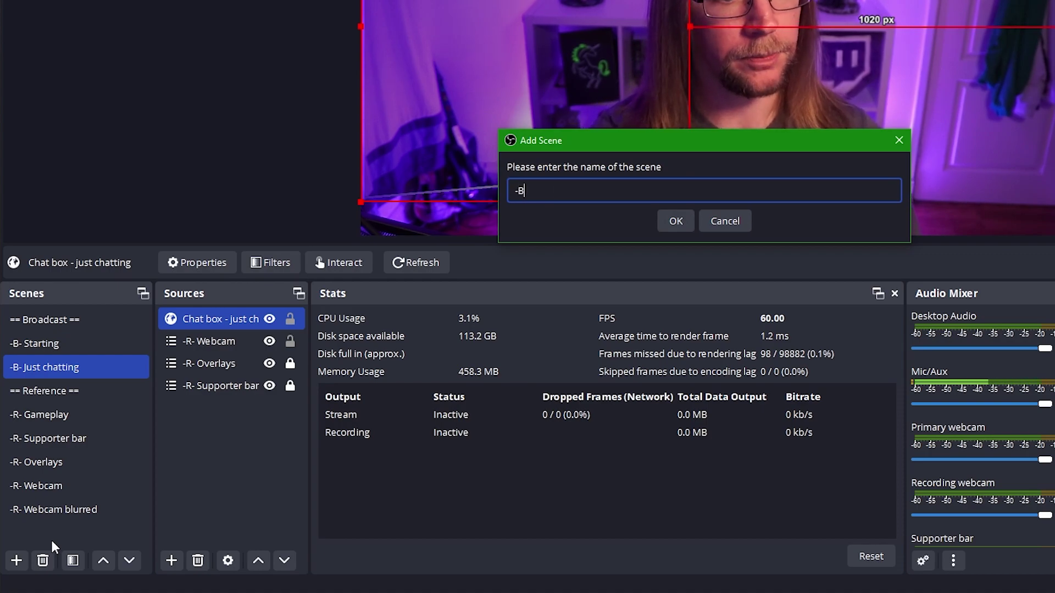
{"action": "type", "text": "- BRB"}
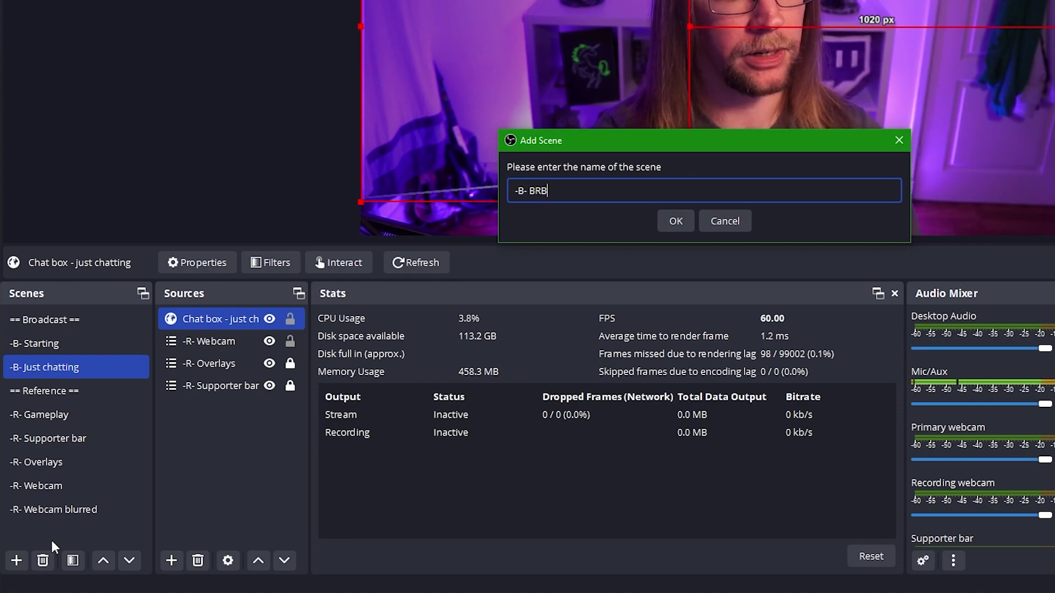
{"action": "key", "text": "Return"}
{"action": "right_click", "coordinate": [213, 370]}
{"action": "mouse_move", "coordinate": [225, 384]}
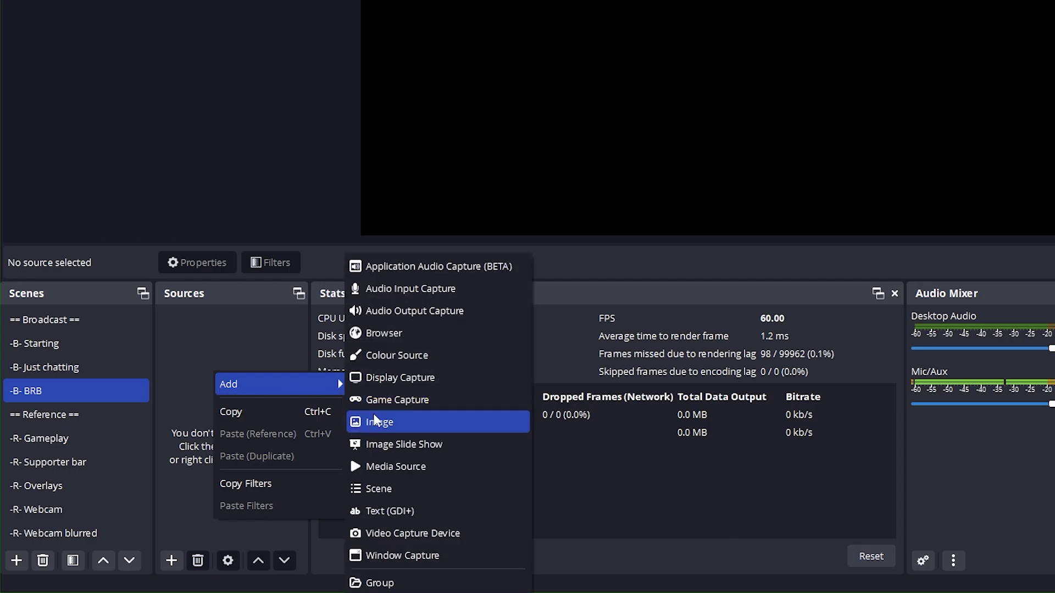
{"action": "left_click", "coordinate": [398, 488]}
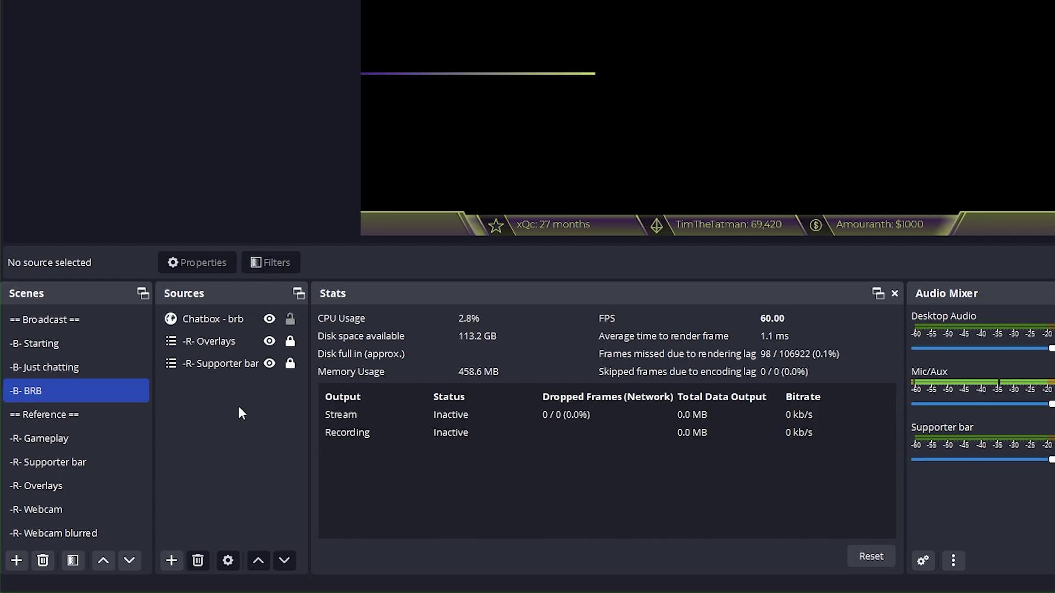
Copy the filters of the chat box in -B- Just chatting
{"action": "left_click", "coordinate": [65, 366]}
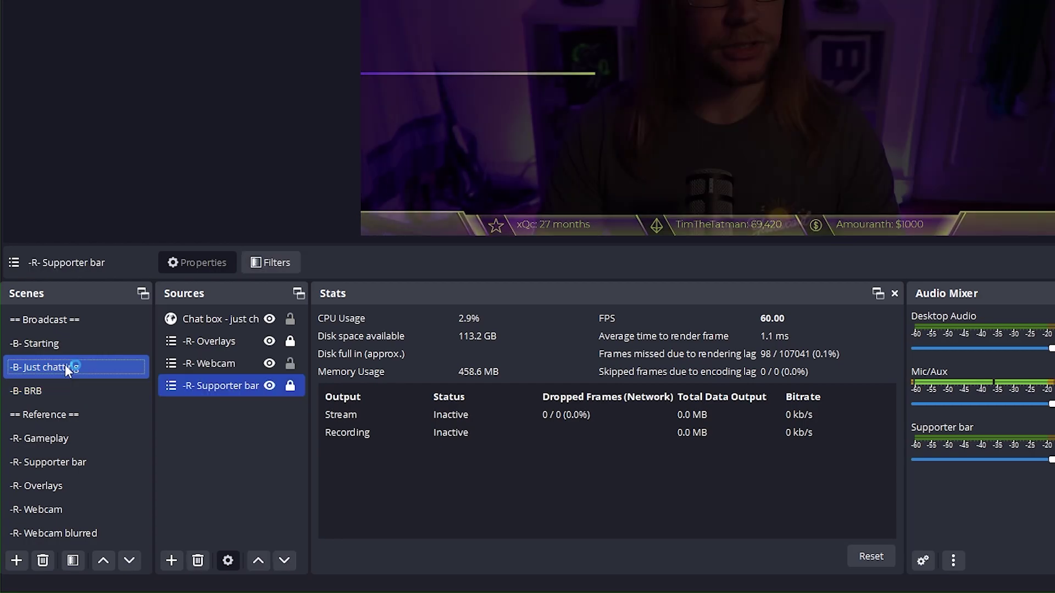
{"action": "left_click", "coordinate": [203, 320]}
{"action": "right_click", "coordinate": [223, 321]}
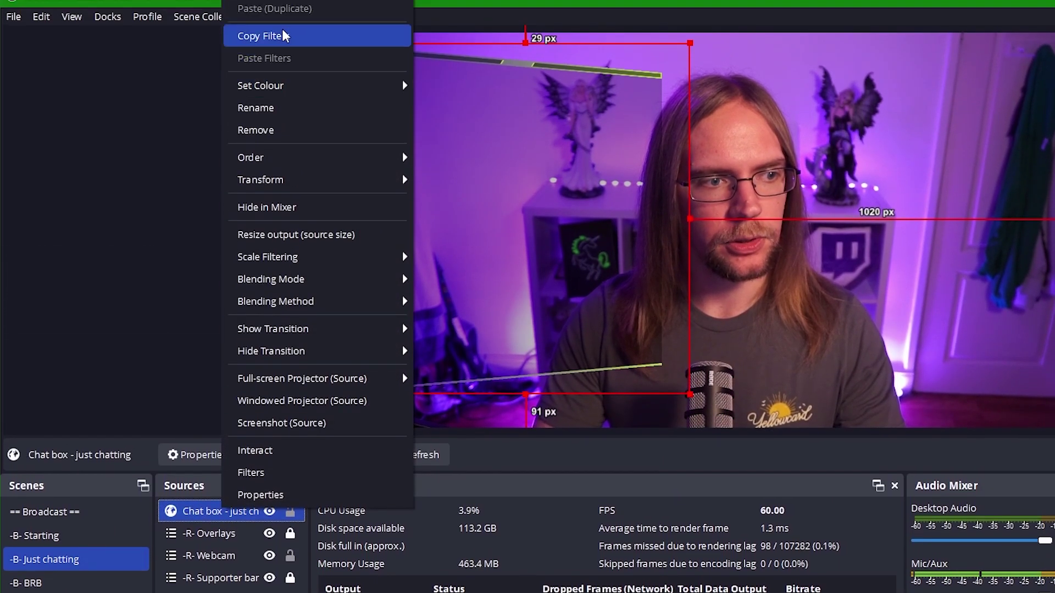
{"action": "left_click", "coordinate": [280, 19]}
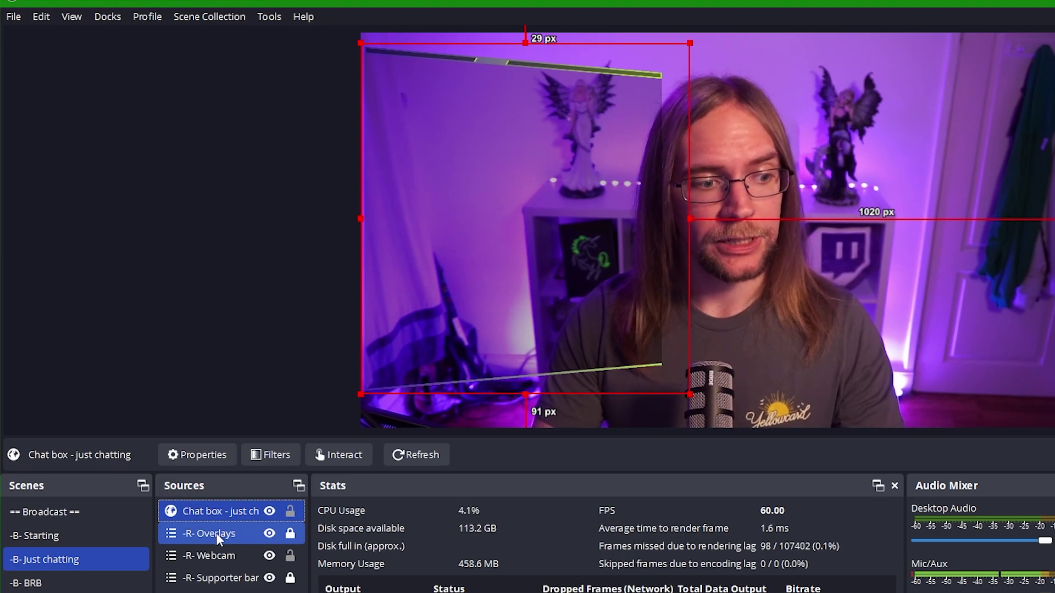
Put -R- Overlays on top and -R- Supporter bar above -R- Webcam, then return to -B- BRB
{"action": "left_click_drag", "start_coordinate": [216, 532], "coordinate": [224, 506]}
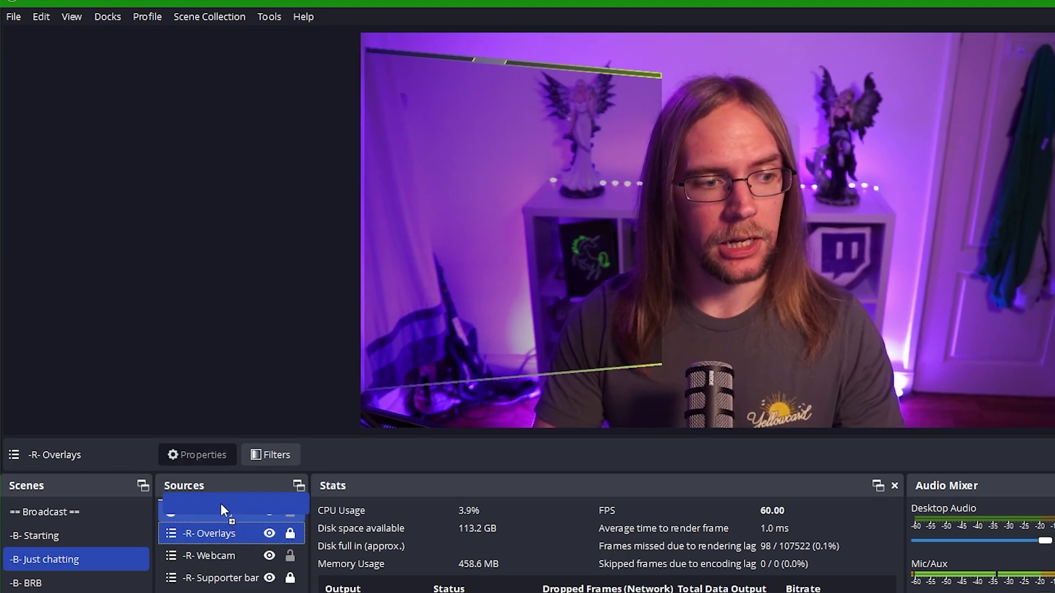
{"action": "left_click", "coordinate": [215, 578], "text": "ctrl"}
{"action": "left_click_drag", "start_coordinate": [214, 578], "coordinate": [218, 555]}
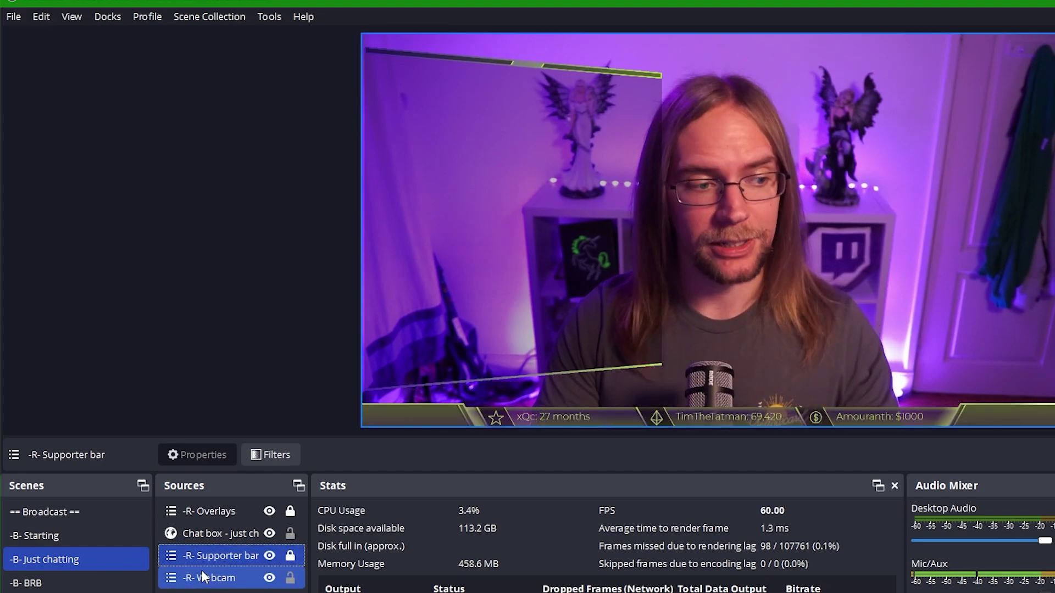
{"action": "left_click", "coordinate": [33, 583]}
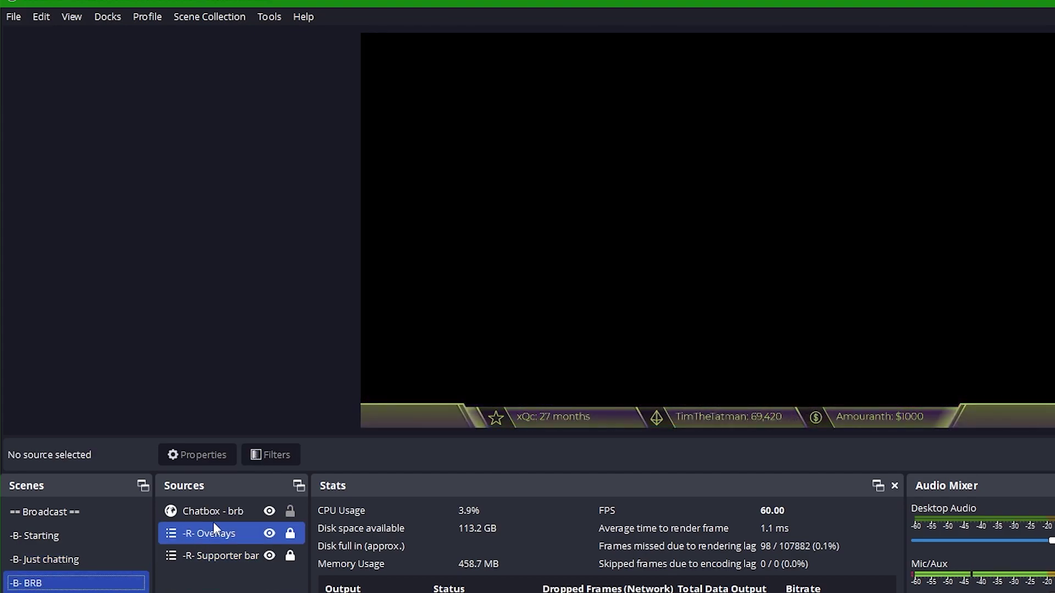
Paste the copied filters onto the Chatbox - brb source
{"action": "left_click", "coordinate": [213, 515]}
{"action": "right_click", "coordinate": [213, 516]}
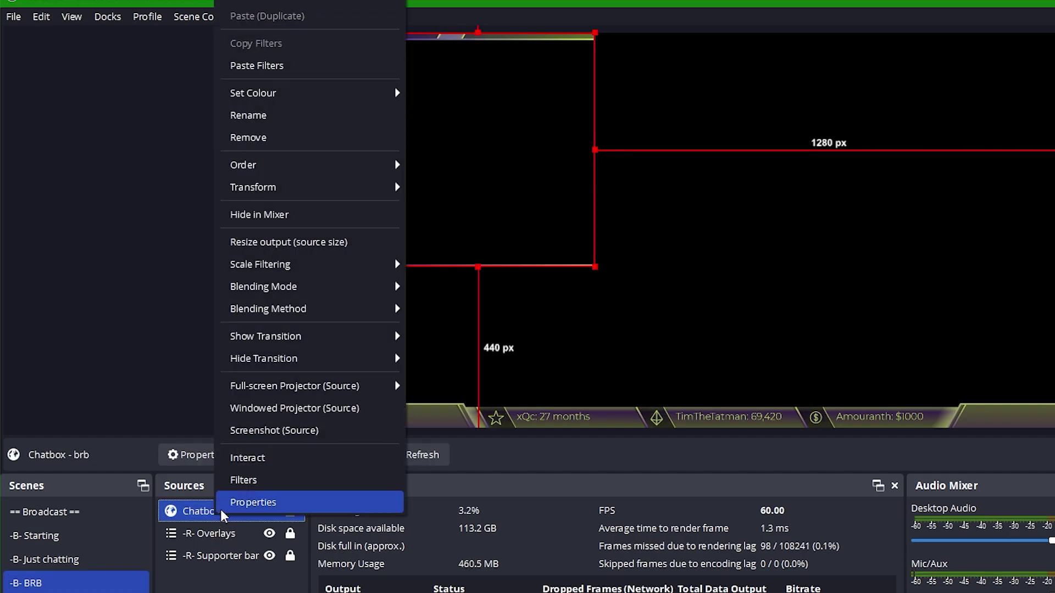
{"action": "left_click", "coordinate": [296, 67]}
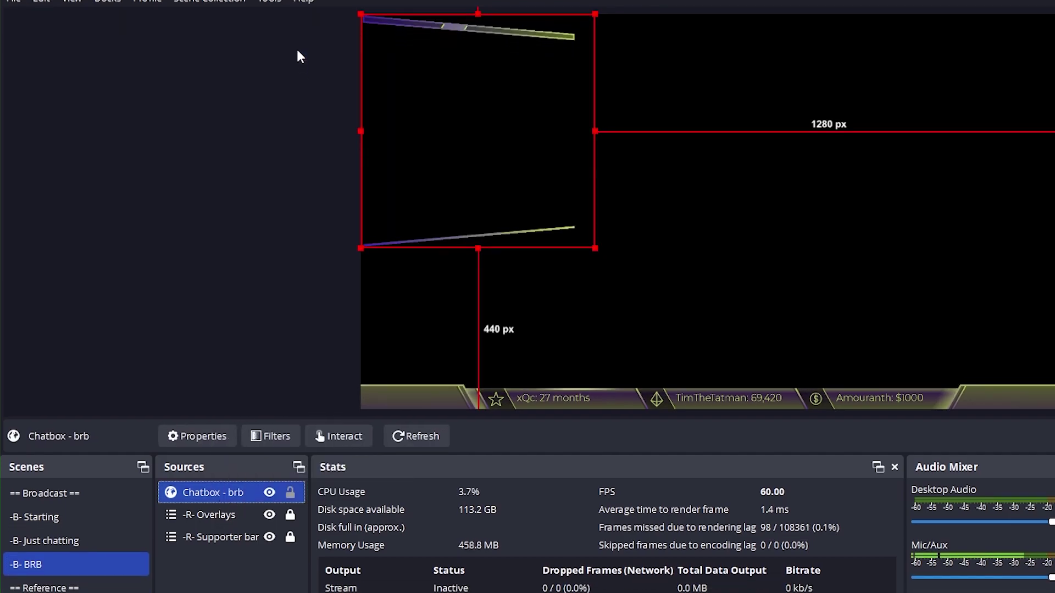
Add the existing Unicorn logo media source to BRB and shrink it to a small box
{"action": "left_click", "coordinate": [172, 562]}
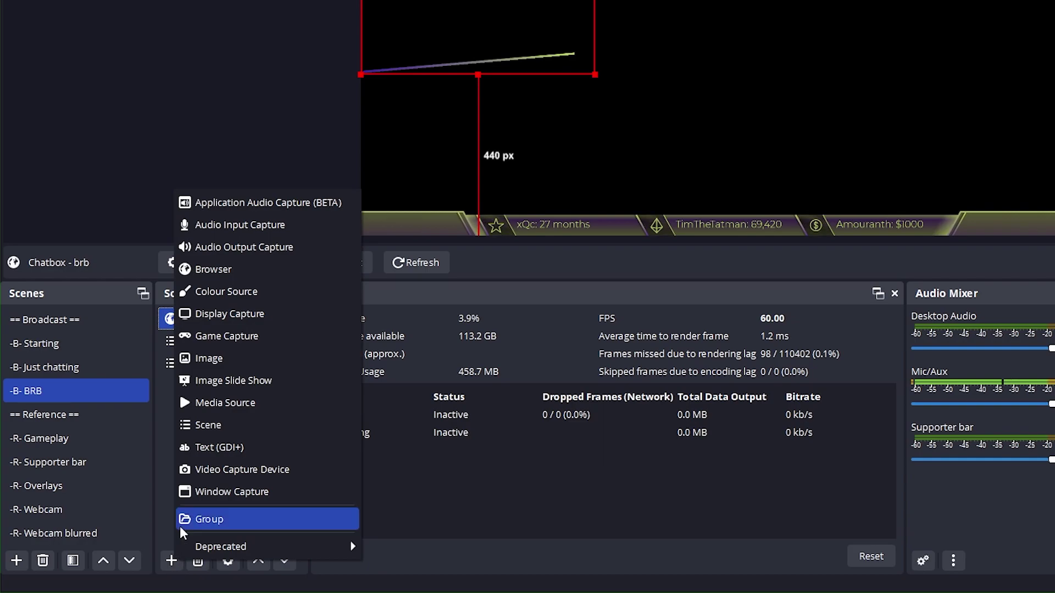
{"action": "left_click", "coordinate": [237, 405]}
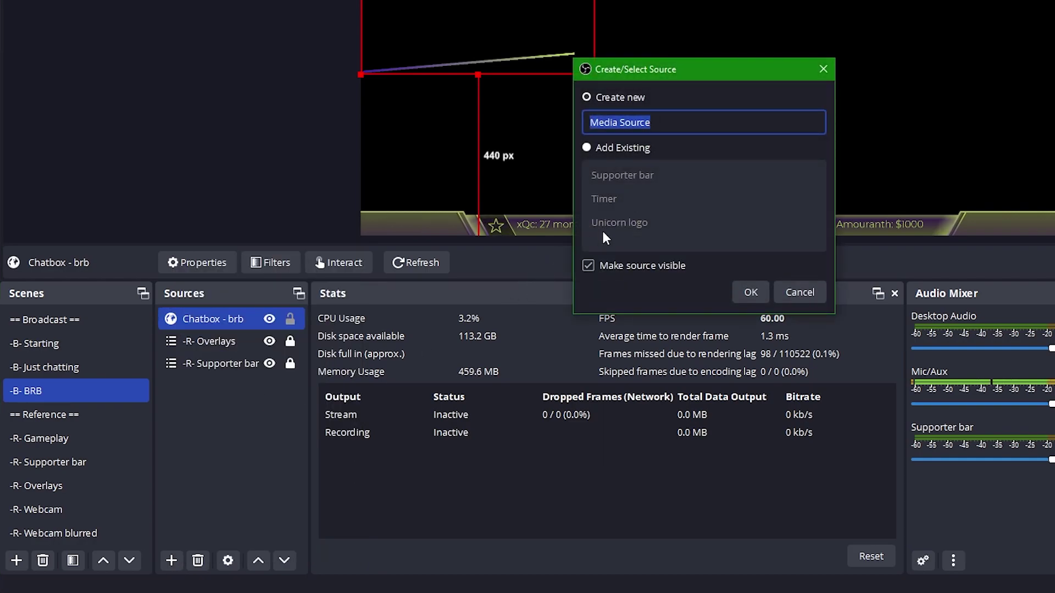
{"action": "left_click", "coordinate": [643, 148]}
{"action": "left_click", "coordinate": [631, 222]}
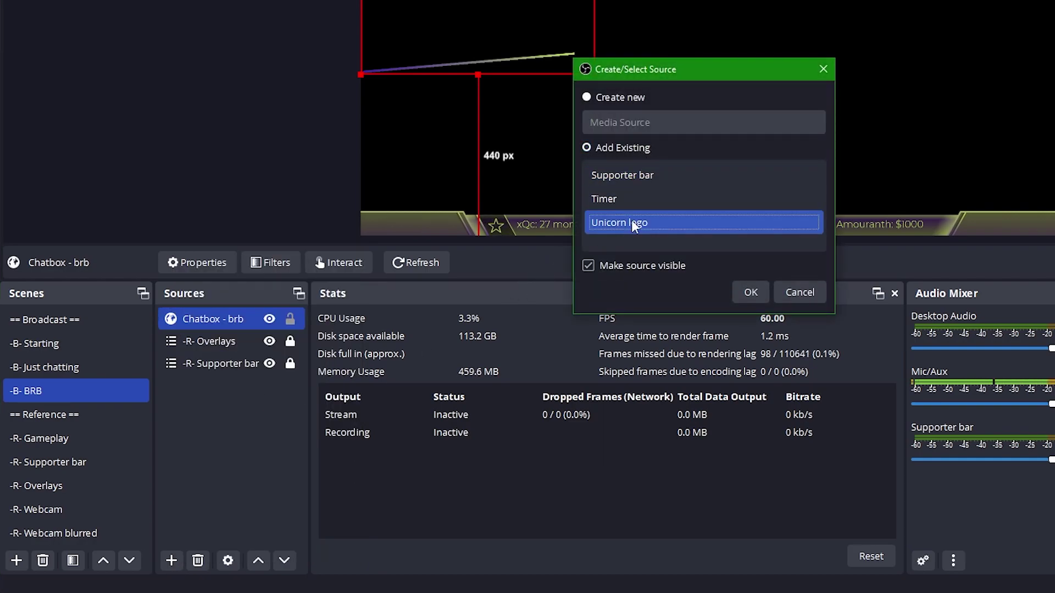
{"action": "left_click", "coordinate": [751, 292]}
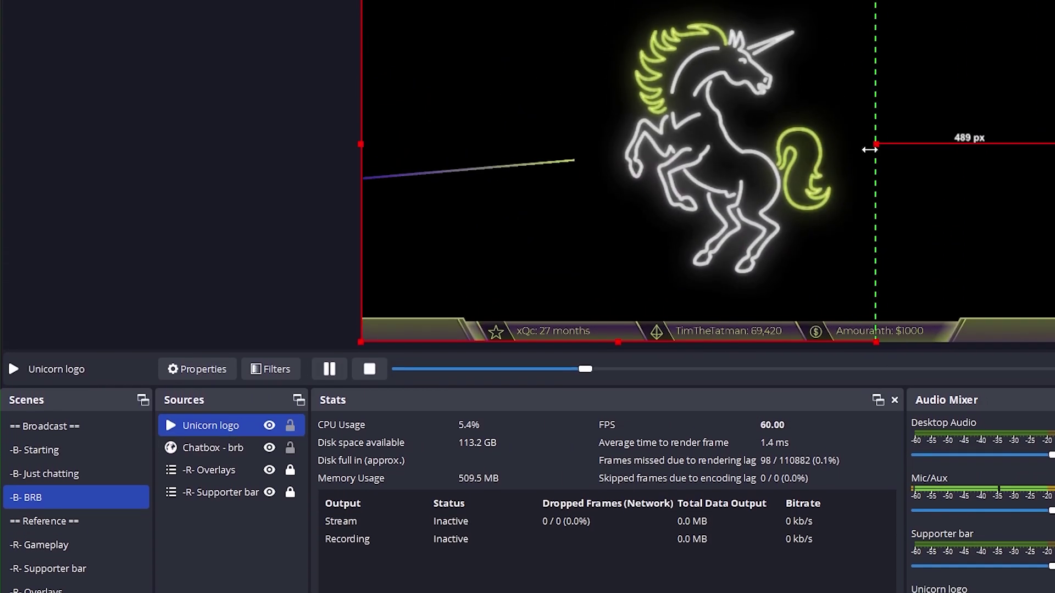
{"action": "left_click_drag", "start_coordinate": [869, 149], "coordinate": [849, 145]}
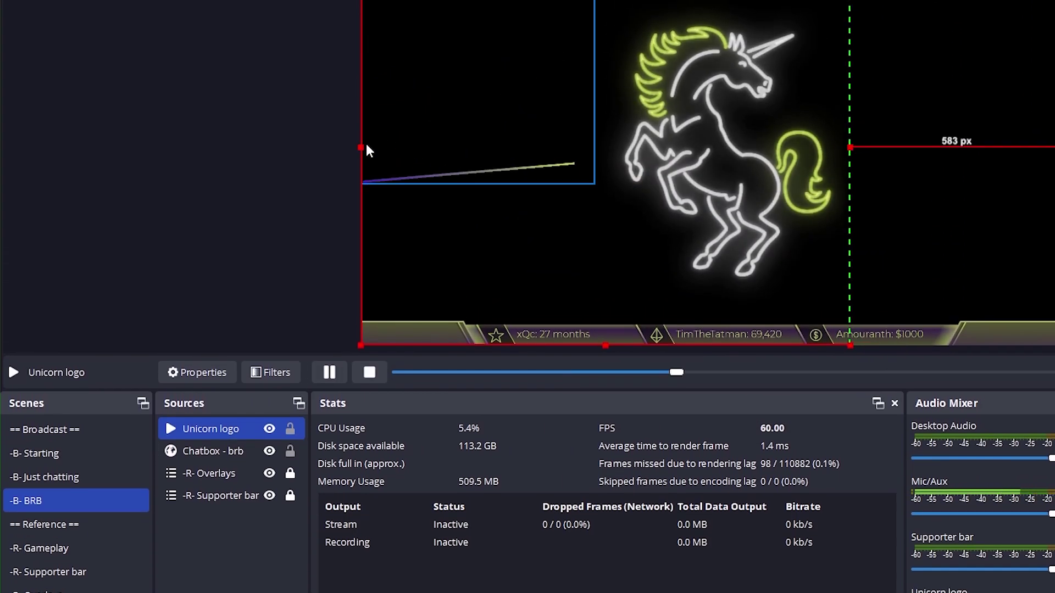
{"action": "left_click_drag", "start_coordinate": [361, 148], "coordinate": [524, 244]}
Move the Unicorn logo to the lower left and deselect it
{"action": "left_click", "coordinate": [645, 172]}
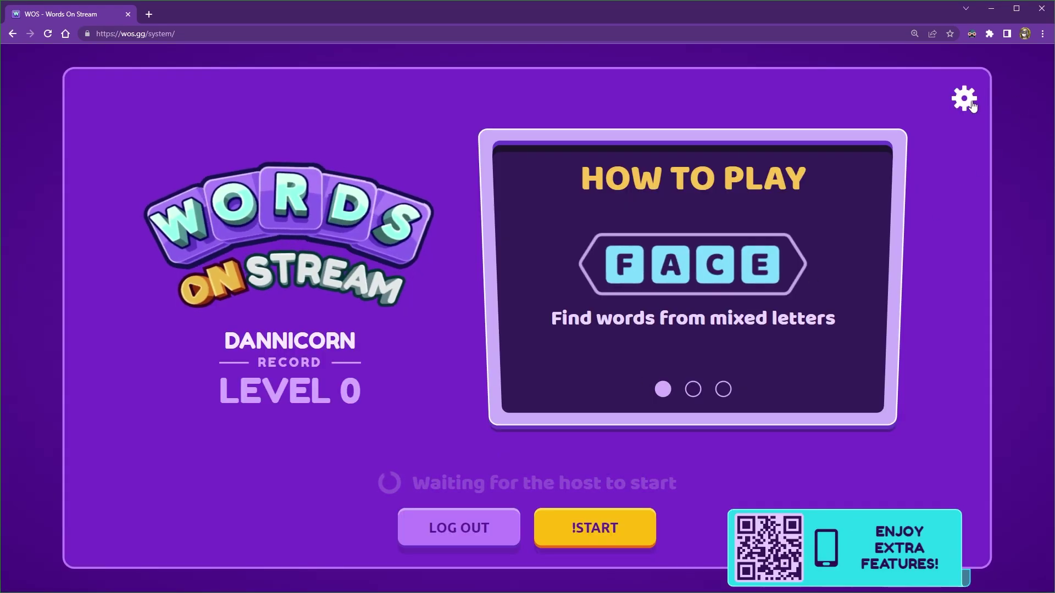
Open the Words on Stream settings on the wos.gg page
{"action": "left_click", "coordinate": [967, 101]}
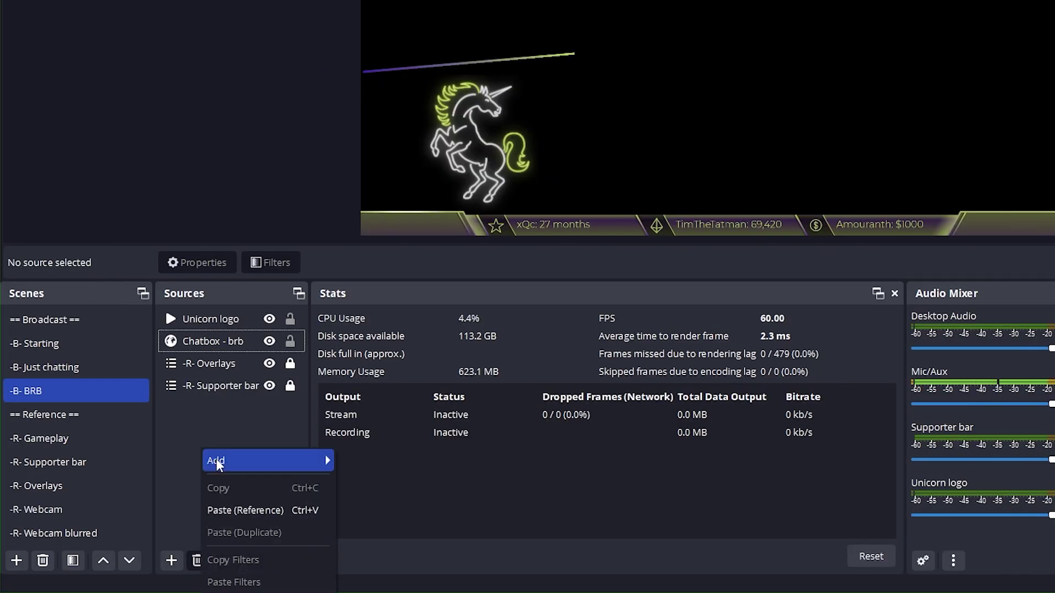
Add a 'WOS' browser source with the pasted wos.gg link, 1280×720, shutting down when not visible
{"action": "mouse_move", "coordinate": [222, 465]}
{"action": "left_click", "coordinate": [380, 338]}
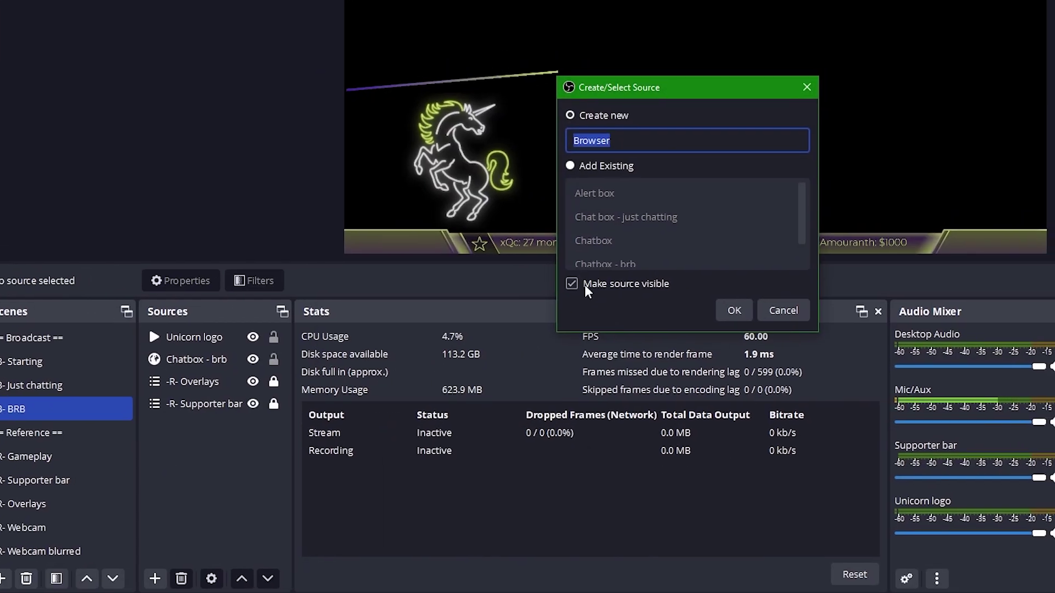
{"action": "type", "text": "wos"}
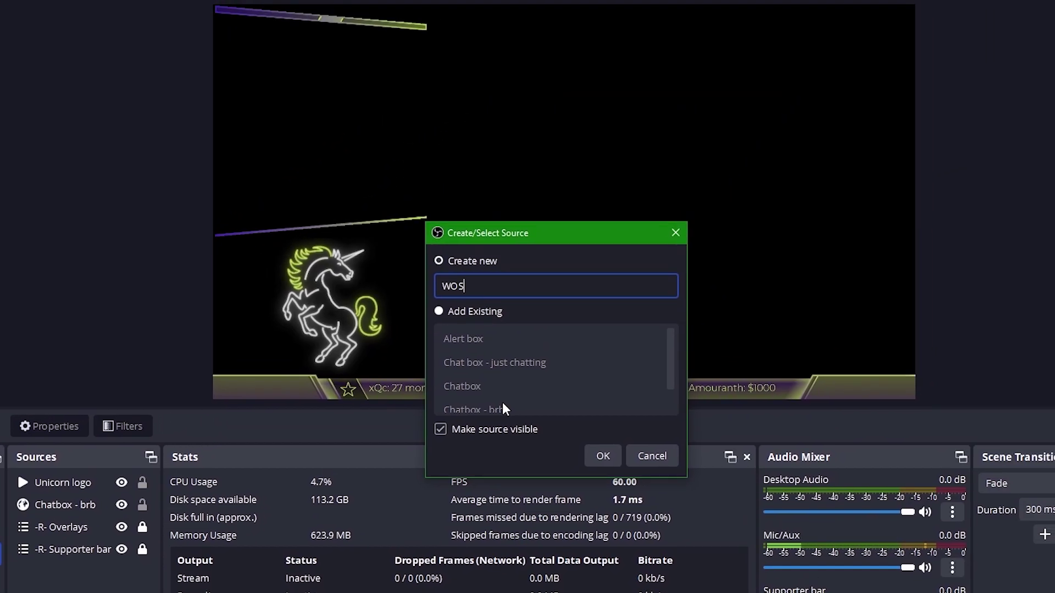
{"action": "key", "text": "Return"}
{"action": "triple_click", "coordinate": [502, 400]}
{"action": "key", "text": "ctrl+v"}
{"action": "key", "text": "Tab"}
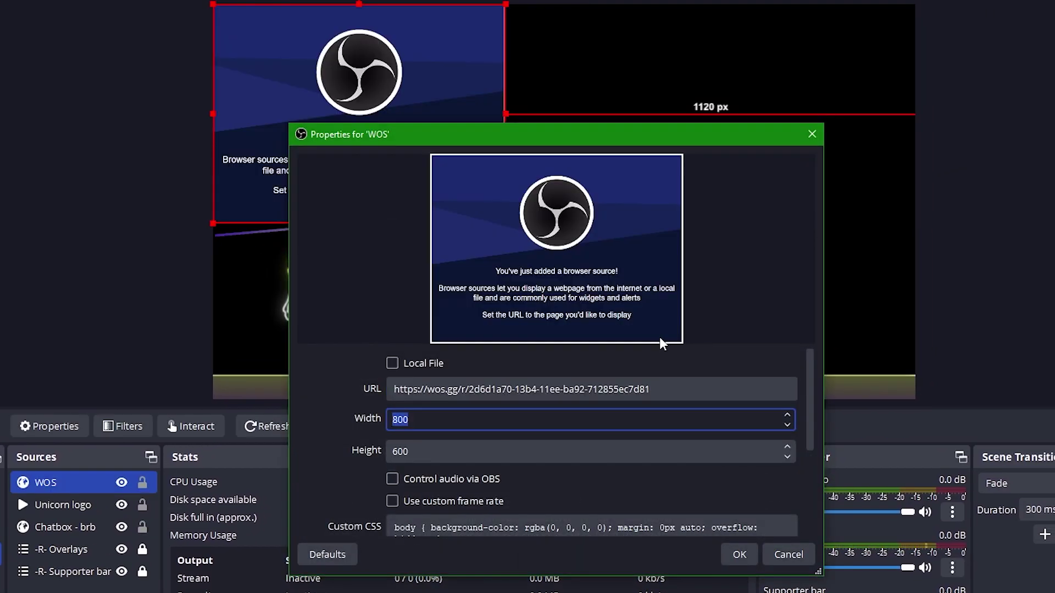
{"action": "type", "text": "1280"}
{"action": "key", "text": "Tab"}
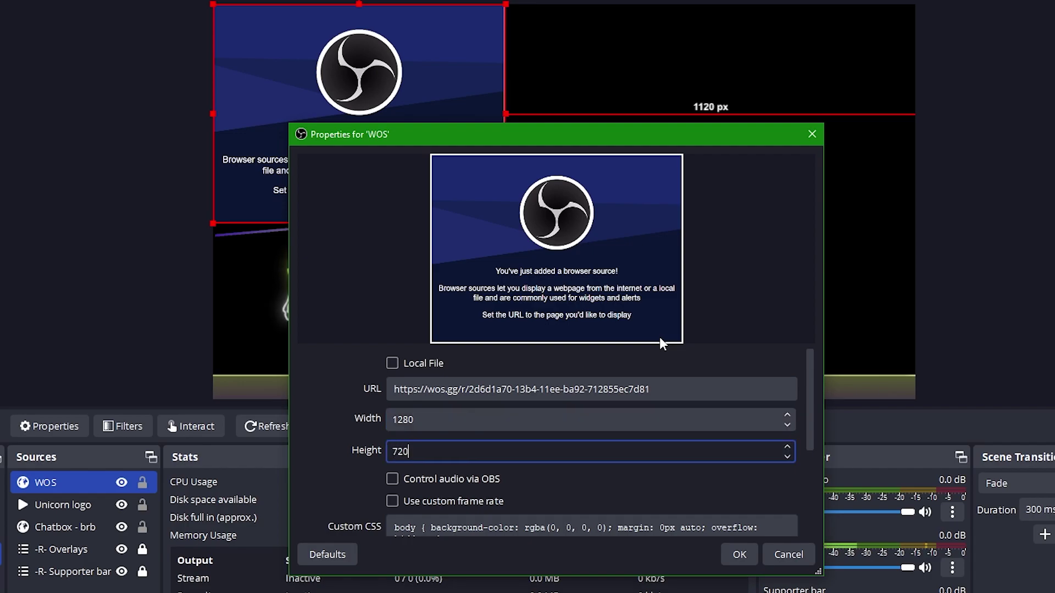
{"action": "scroll", "coordinate": [335, 379], "scroll_direction": "down", "scroll_amount": 5}
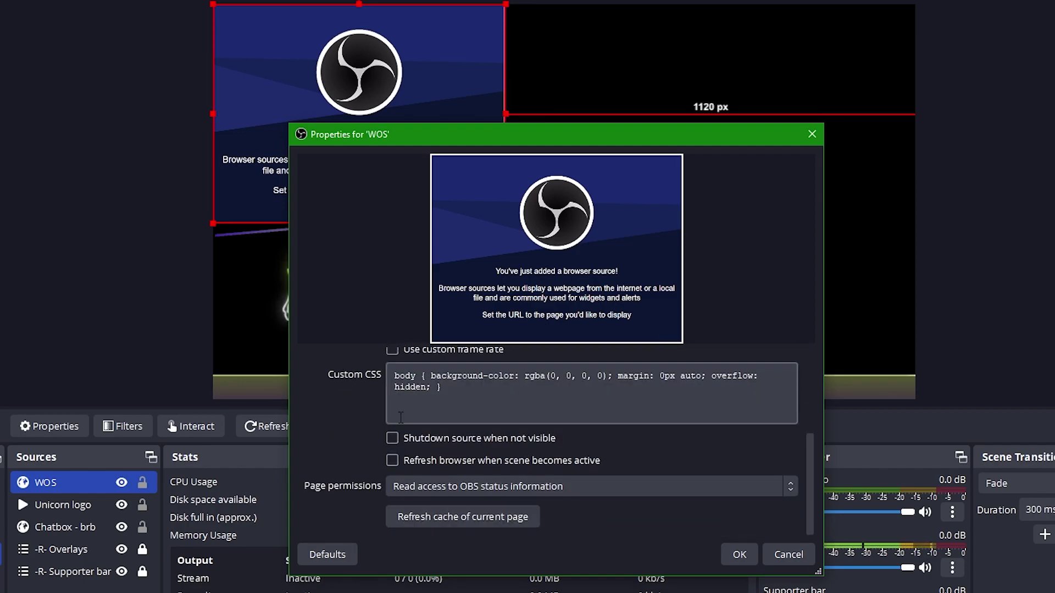
{"action": "left_click", "coordinate": [393, 439]}
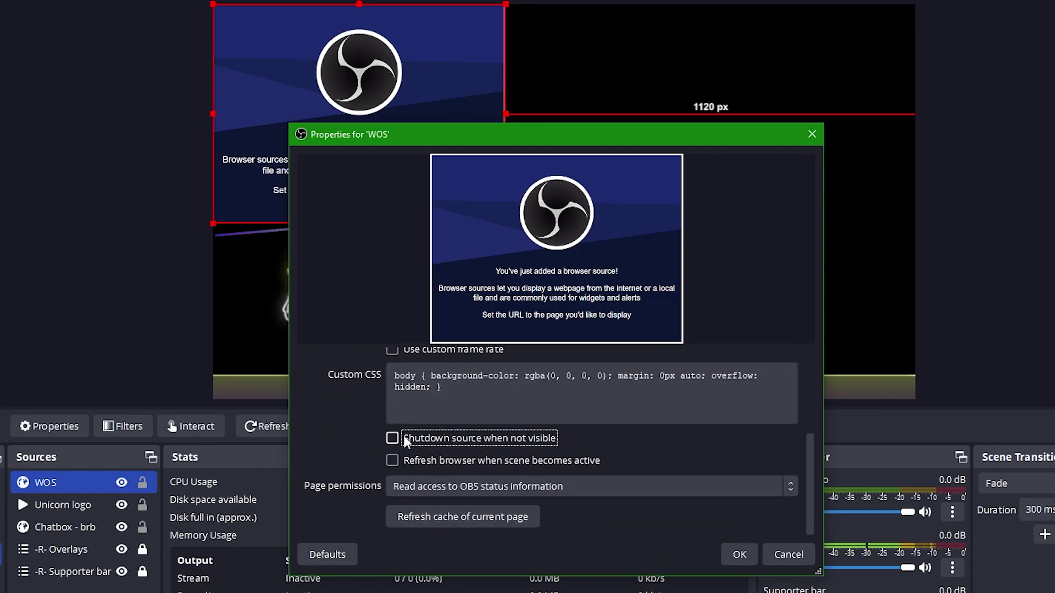
{"action": "left_click", "coordinate": [739, 555]}
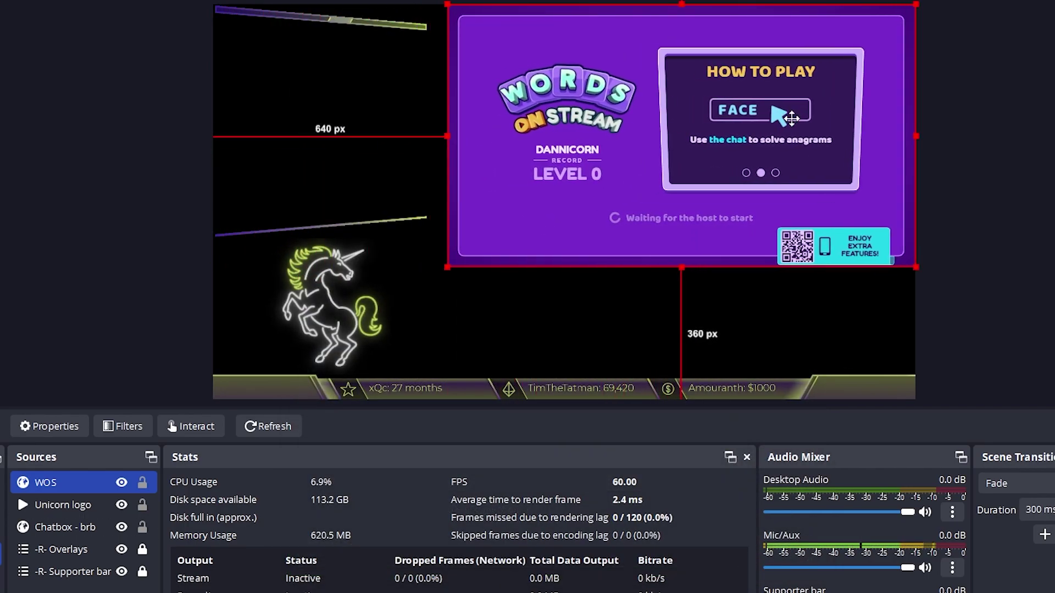
Centre the WOS source vertically
{"action": "right_click", "coordinate": [78, 479]}
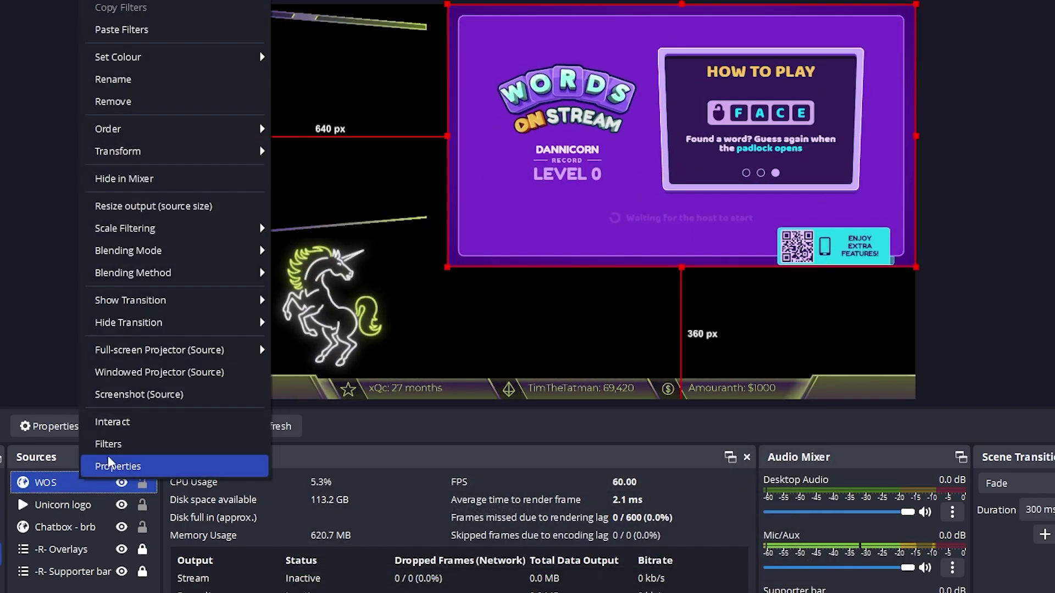
{"action": "mouse_move", "coordinate": [198, 163]}
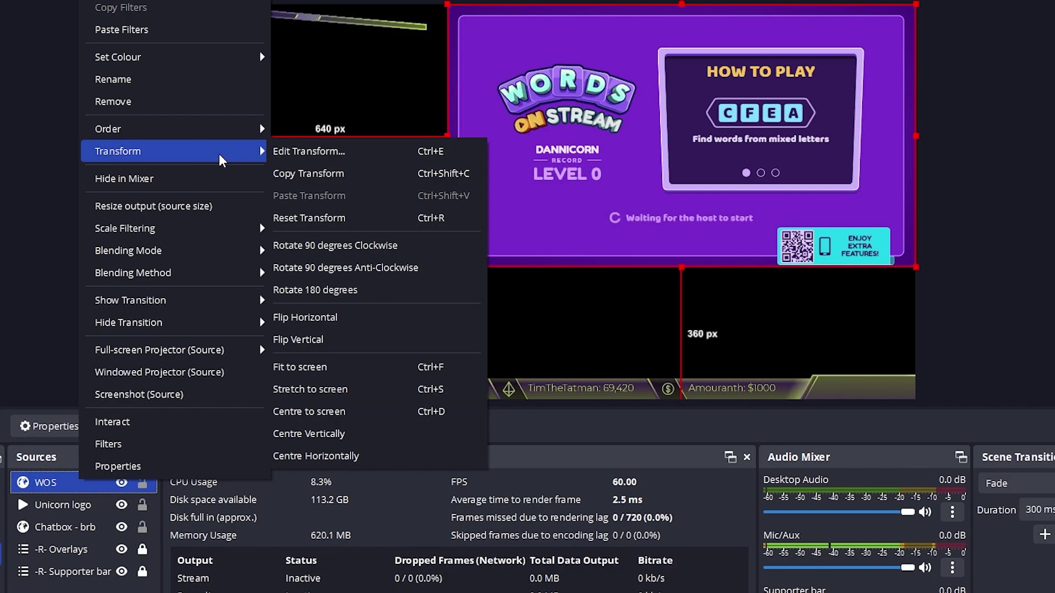
{"action": "left_click", "coordinate": [361, 430]}
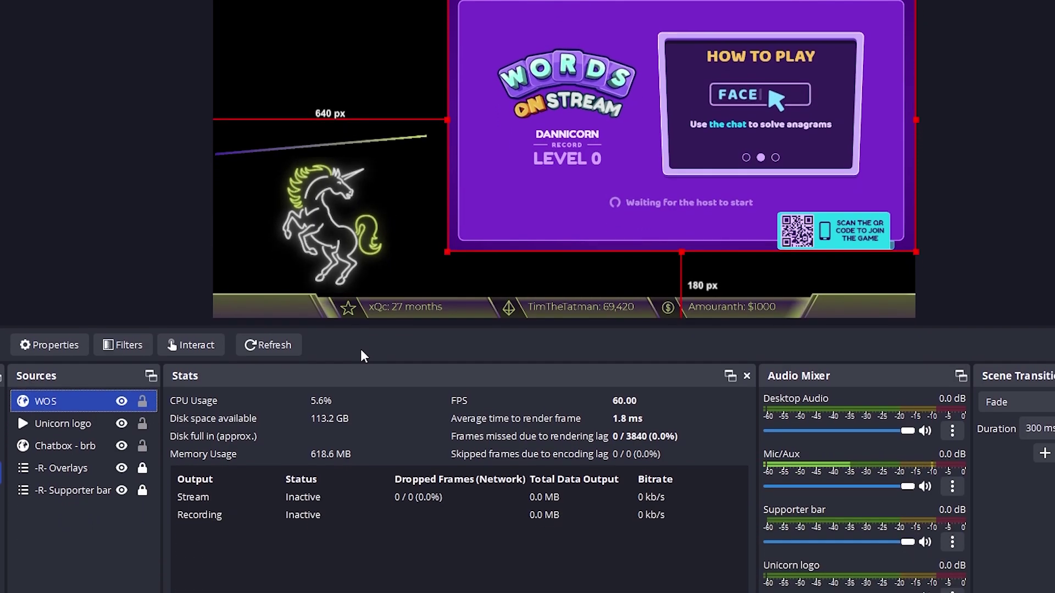
Add the existing '-R- Webcam blurred' scene as a source and move it below the overlays
{"action": "right_click", "coordinate": [50, 499]}
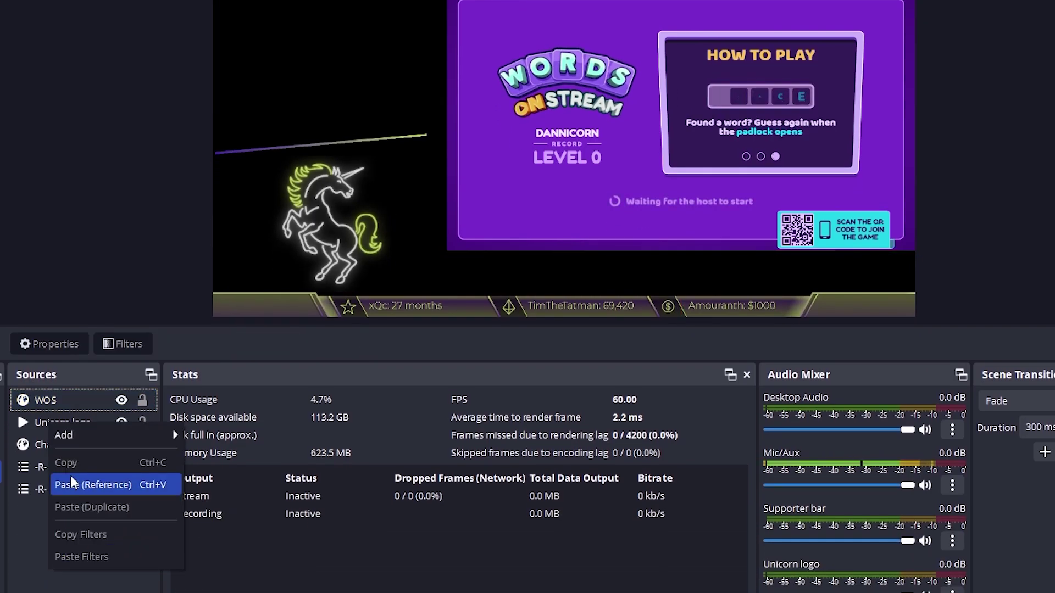
{"action": "mouse_move", "coordinate": [81, 434]}
{"action": "left_click", "coordinate": [238, 576]}
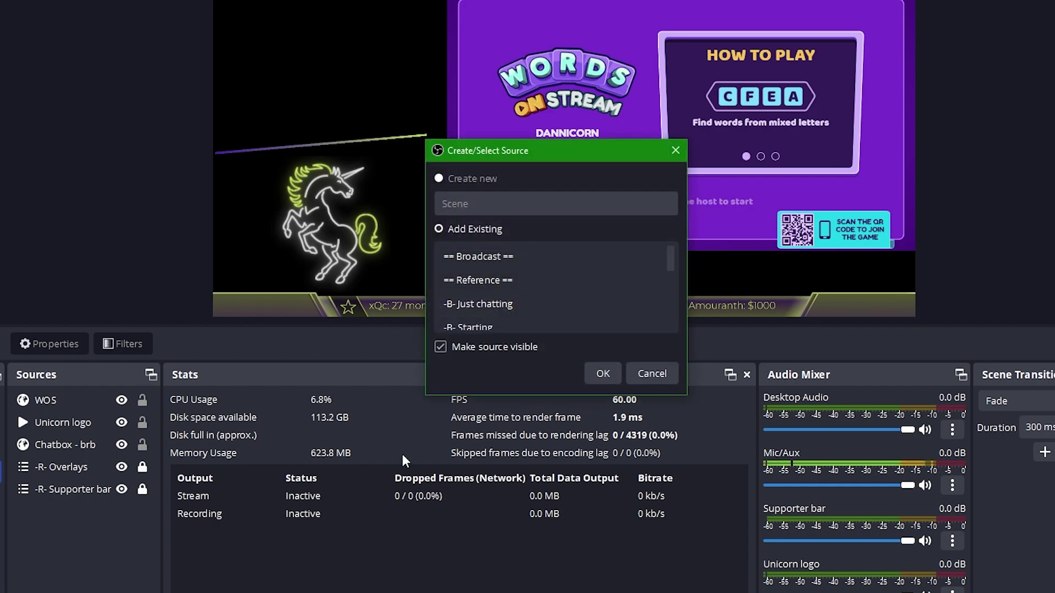
{"action": "scroll", "coordinate": [500, 311], "scroll_direction": "down", "scroll_amount": 5}
{"action": "left_click", "coordinate": [506, 300]}
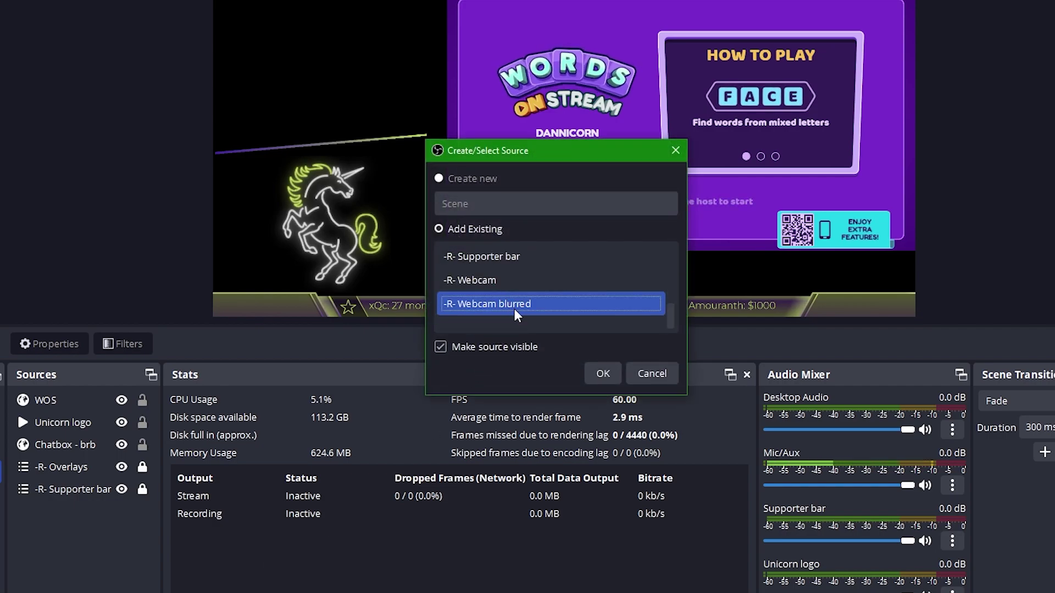
{"action": "left_click", "coordinate": [601, 374]}
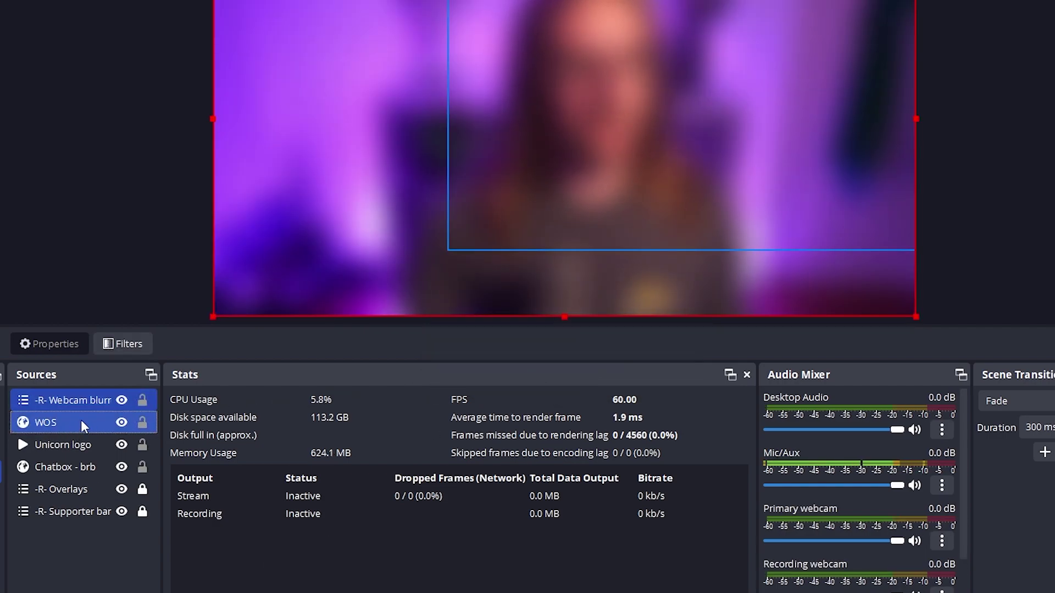
{"action": "left_click_drag", "start_coordinate": [82, 489], "coordinate": [74, 536]}
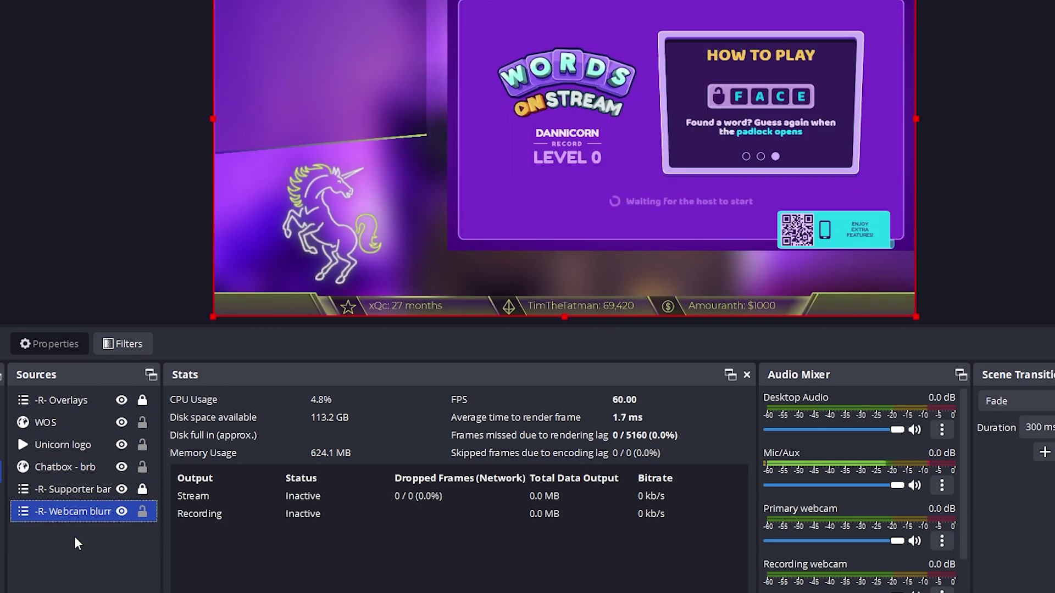
Lock the blurred webcam layer and add a scene transition of type Move, named Move
{"action": "left_click", "coordinate": [142, 512]}
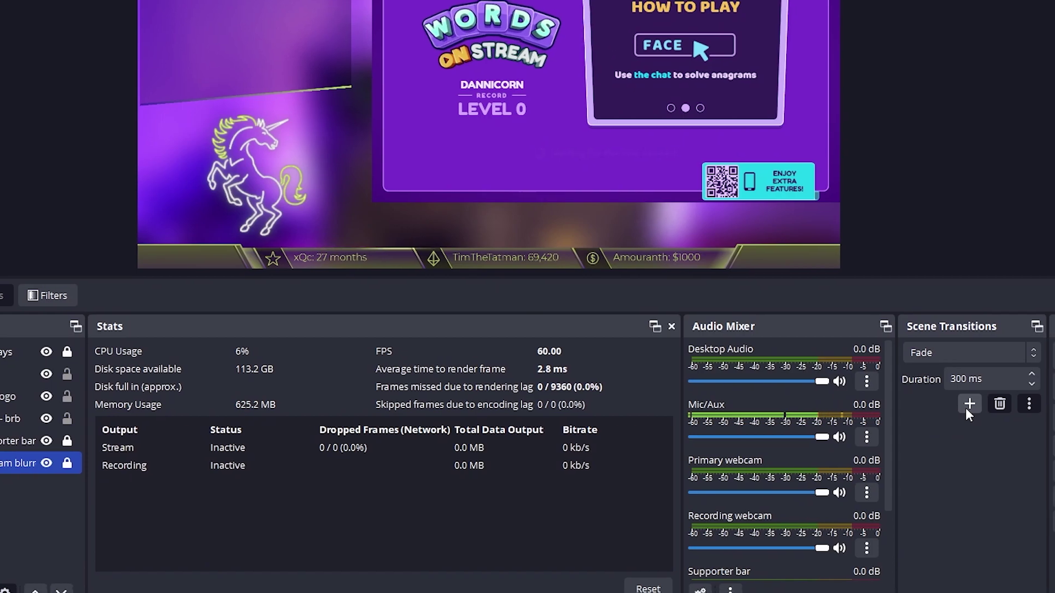
{"action": "left_click", "coordinate": [968, 405]}
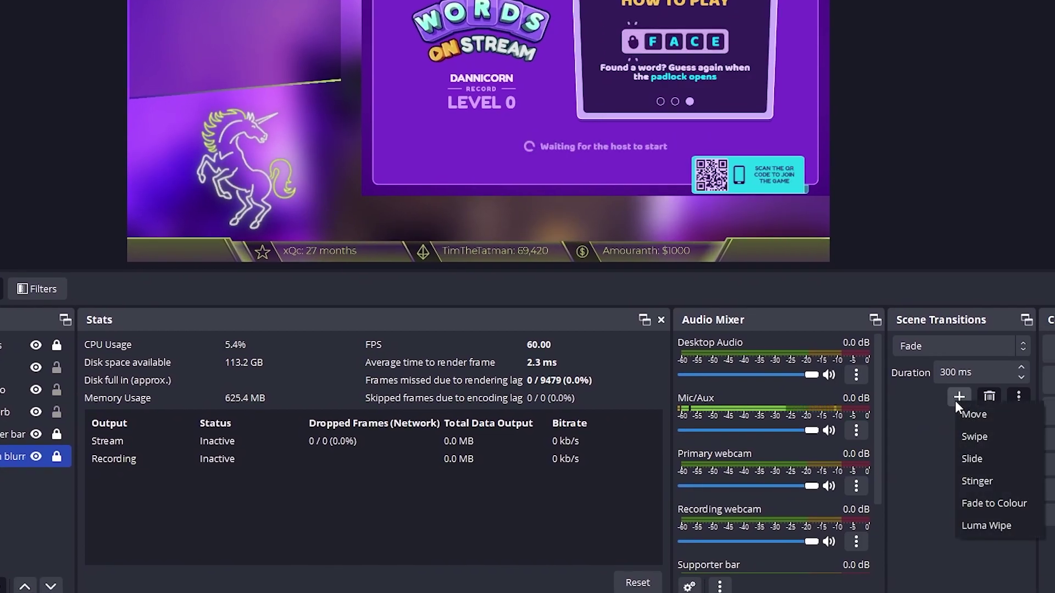
{"action": "left_click", "coordinate": [1013, 418]}
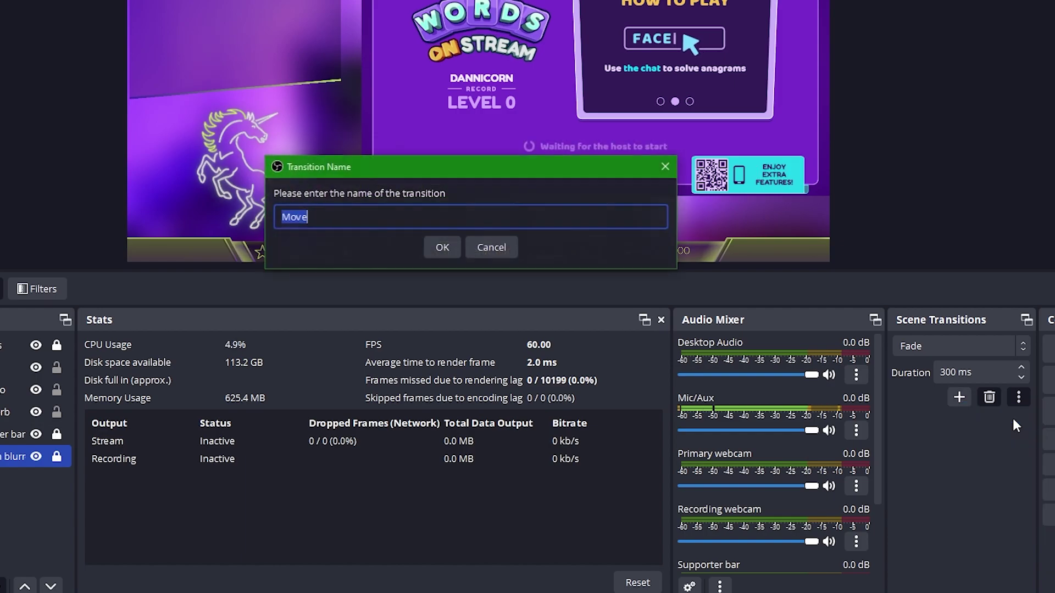
{"action": "left_click", "coordinate": [434, 253]}
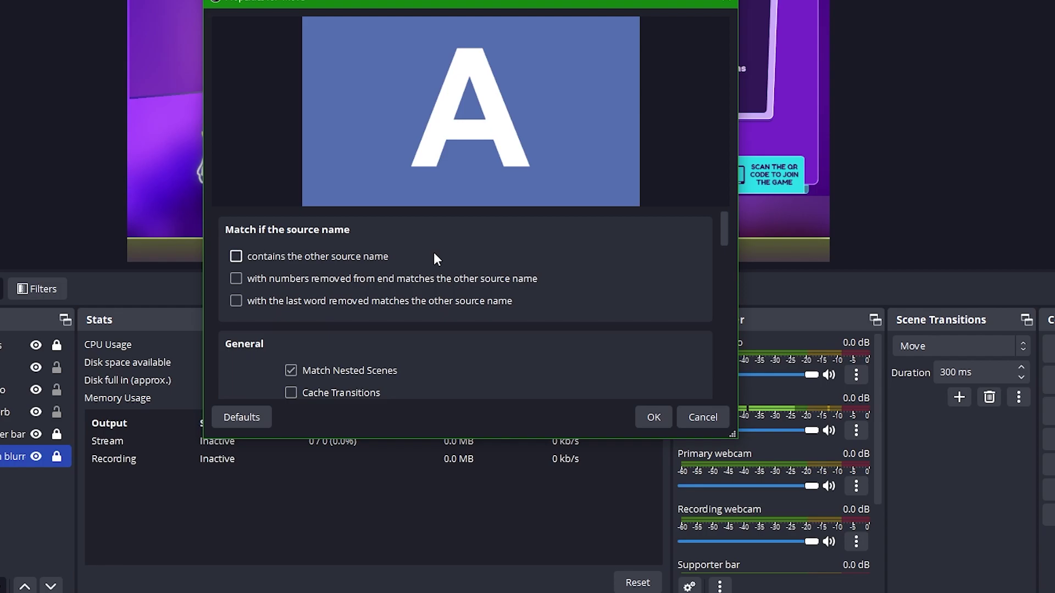
Make Move match sources by contained name, set the position to Center right, and fade disappearing items
{"action": "left_click", "coordinate": [336, 255]}
{"action": "scroll", "coordinate": [253, 308], "scroll_direction": "down", "scroll_amount": 1}
{"action": "scroll", "coordinate": [254, 313], "scroll_direction": "down", "scroll_amount": 6}
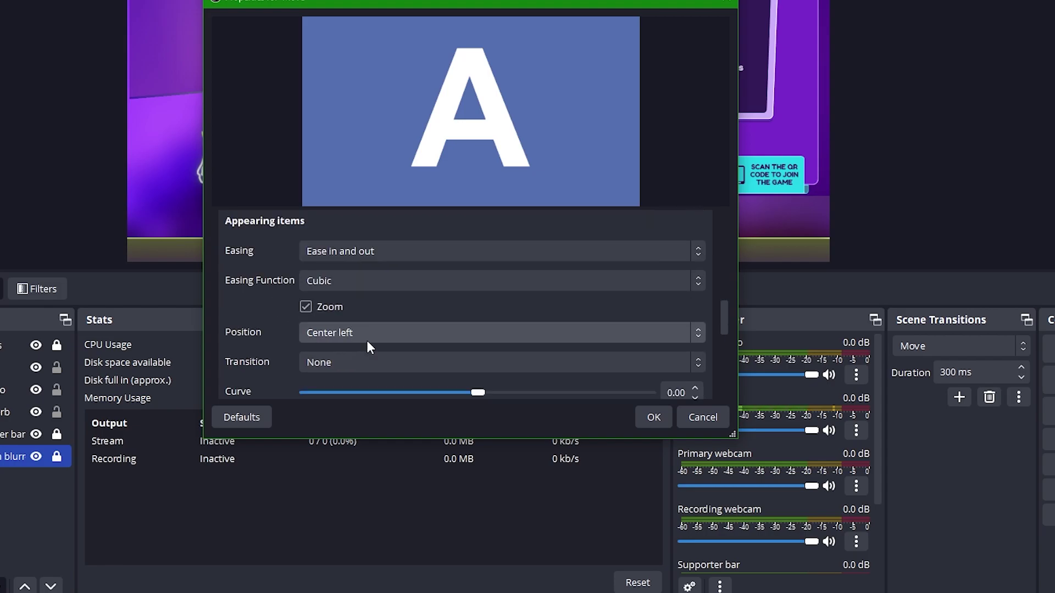
{"action": "left_click", "coordinate": [374, 337]}
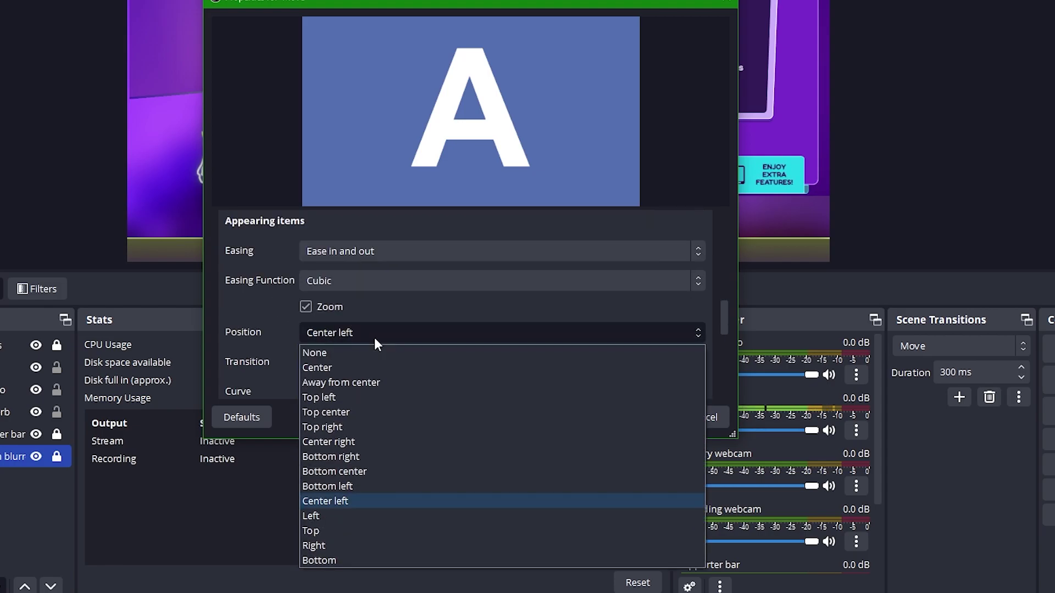
{"action": "left_click", "coordinate": [364, 441]}
{"action": "scroll", "coordinate": [265, 335], "scroll_direction": "down", "scroll_amount": 4}
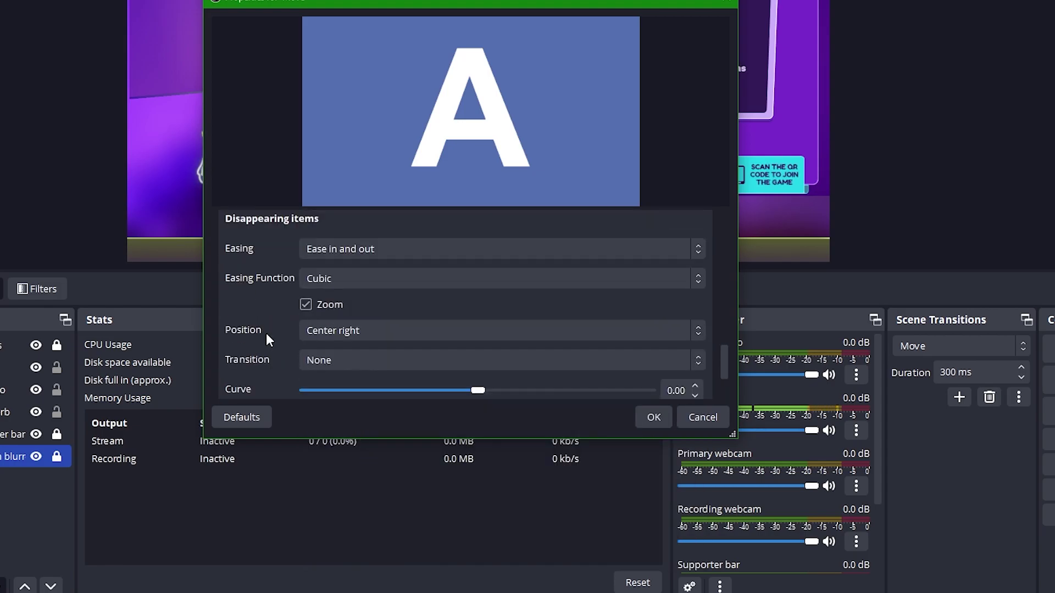
{"action": "left_click", "coordinate": [331, 360]}
{"action": "left_click", "coordinate": [337, 405]}
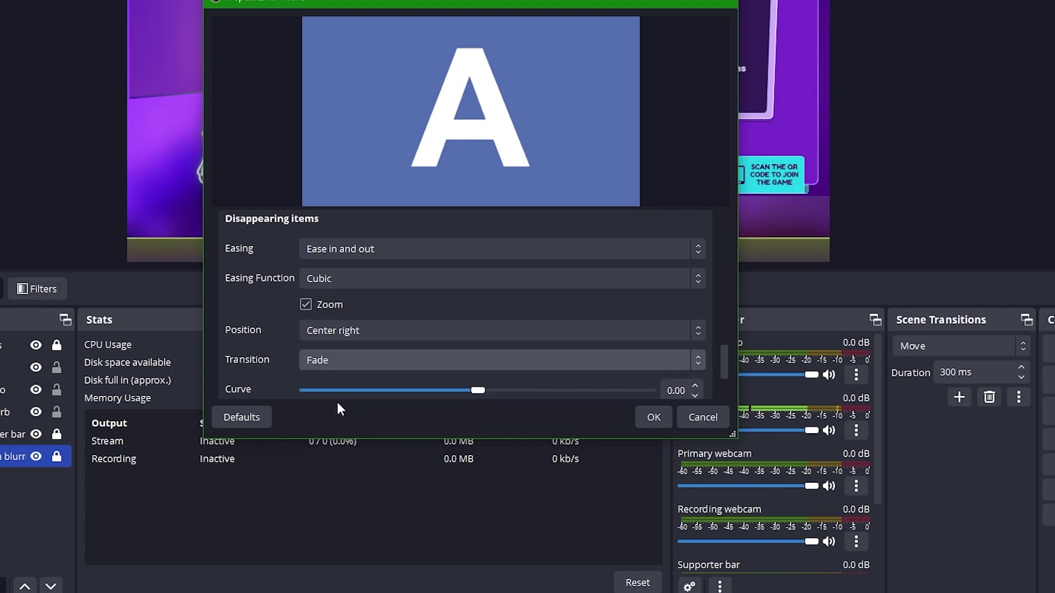
Save the Move transition and switch through Just chatting, Starting and BRB to test it
{"action": "left_click", "coordinate": [654, 418]}
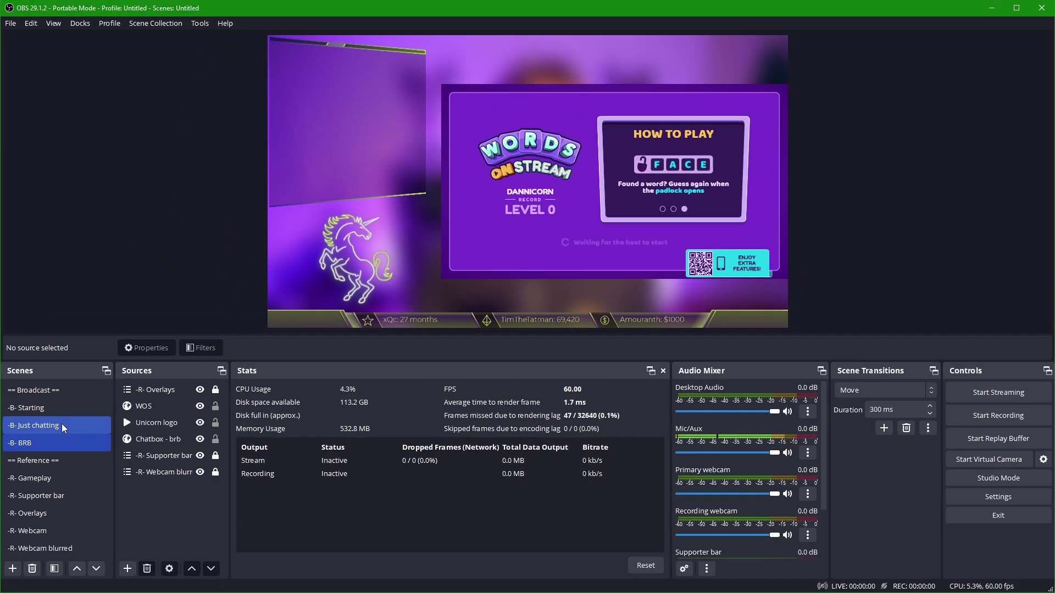
{"action": "left_click", "coordinate": [62, 424]}
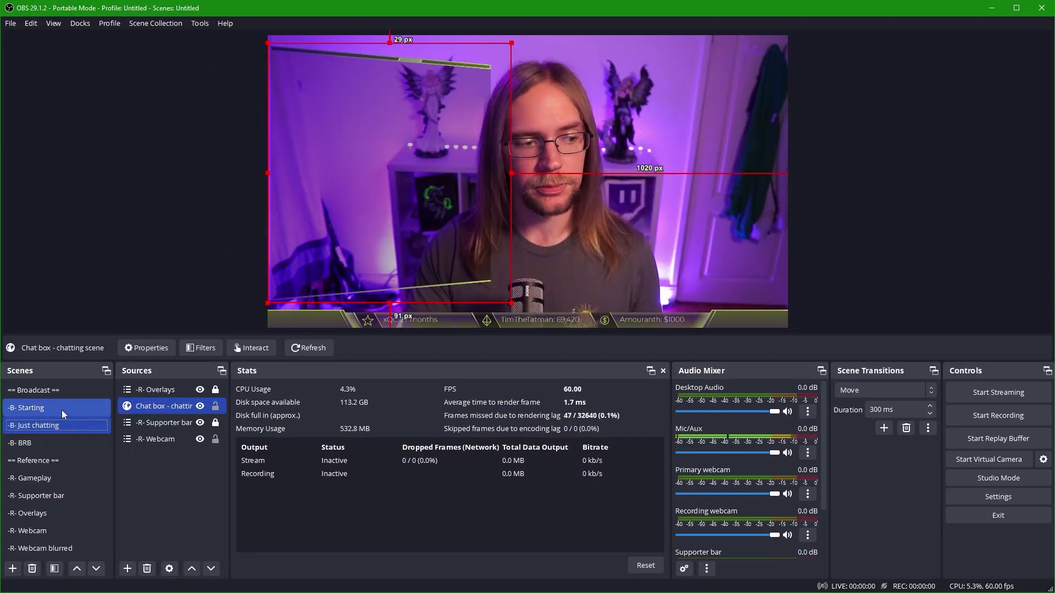
{"action": "left_click", "coordinate": [62, 410]}
{"action": "left_click", "coordinate": [58, 444]}
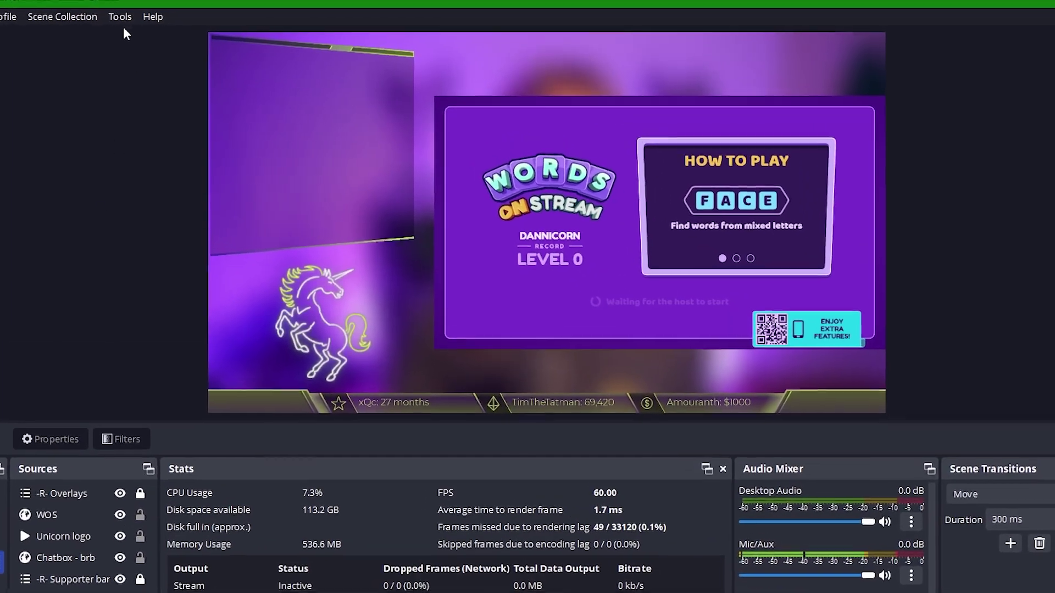
In the Transition Table, add a -B- Just chatting → -B- BRB rule using Move at 1500 ms
{"action": "left_click", "coordinate": [120, 17]}
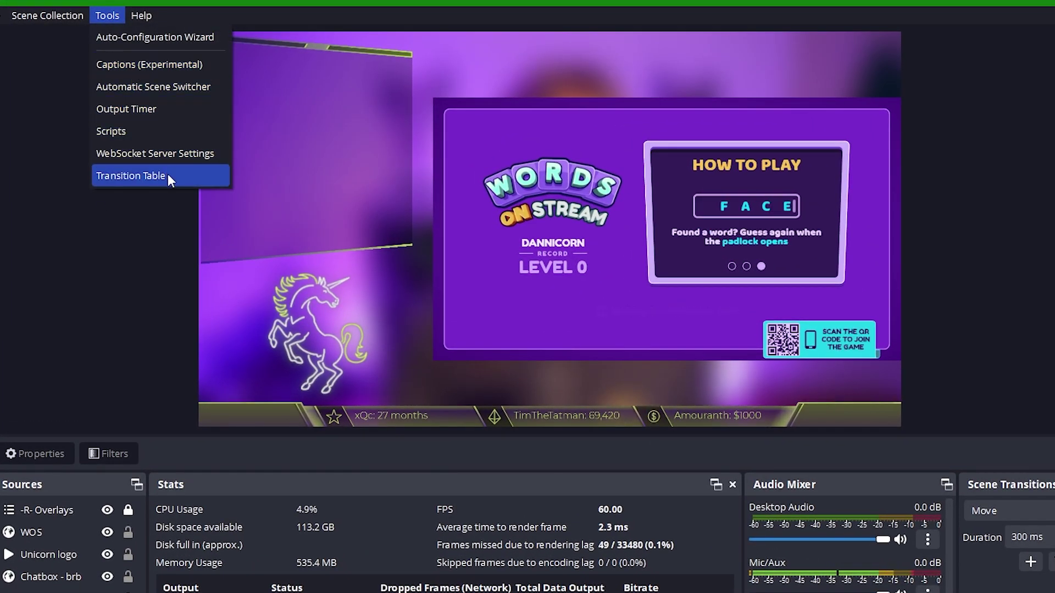
{"action": "left_click", "coordinate": [168, 175]}
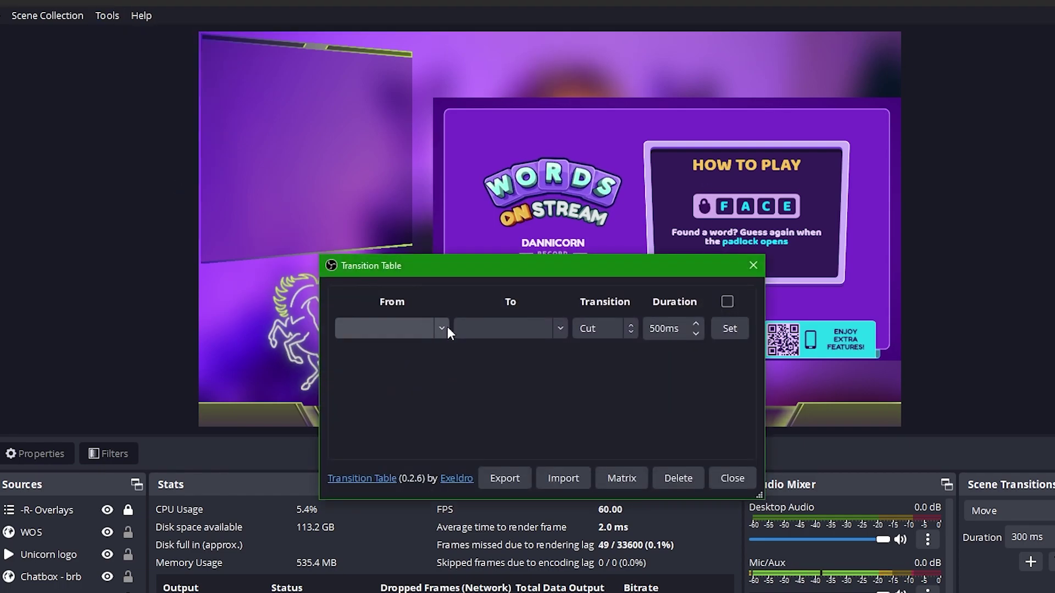
{"action": "left_click", "coordinate": [440, 325]}
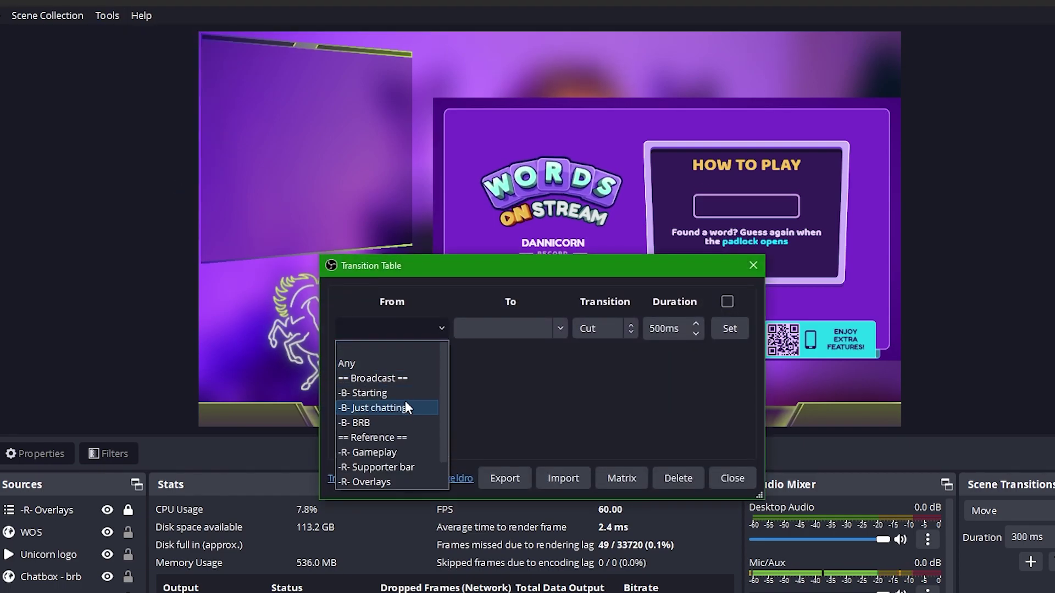
{"action": "left_click", "coordinate": [403, 405]}
{"action": "left_click", "coordinate": [558, 328]}
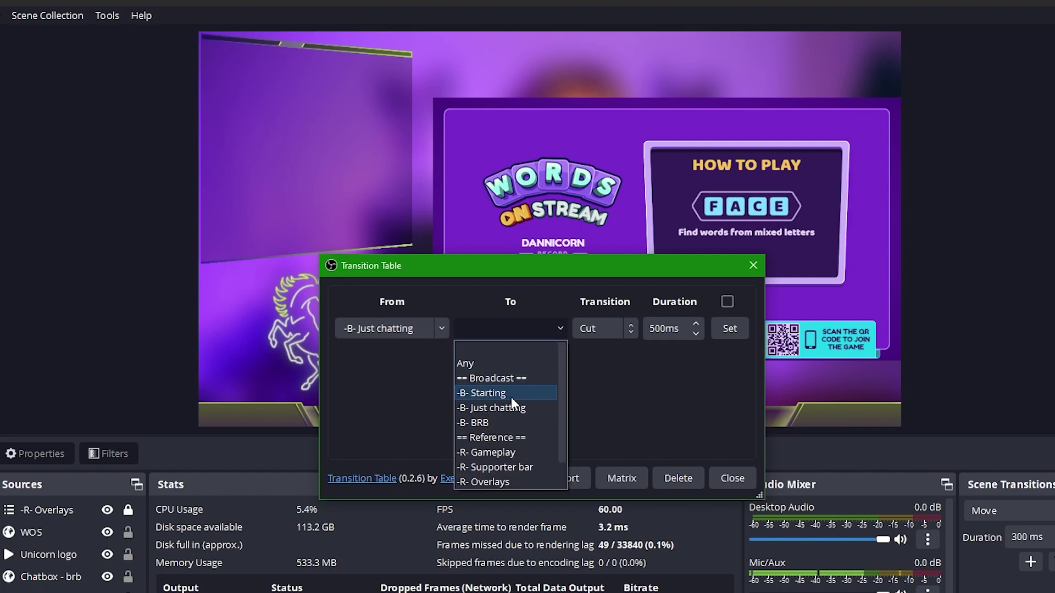
{"action": "left_click", "coordinate": [495, 423]}
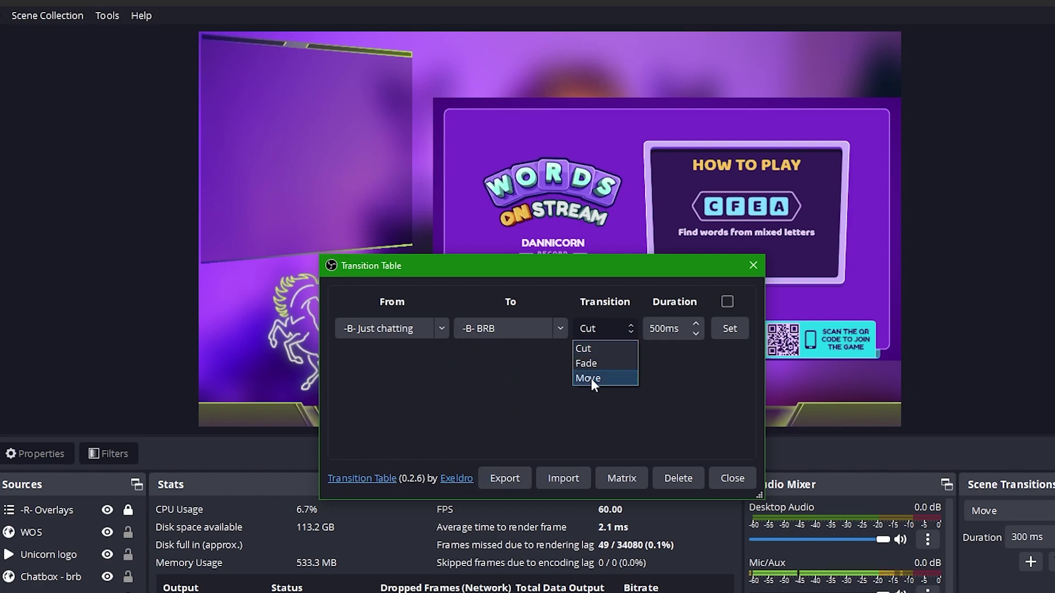
{"action": "left_click", "coordinate": [591, 378]}
{"action": "left_click", "coordinate": [660, 329]}
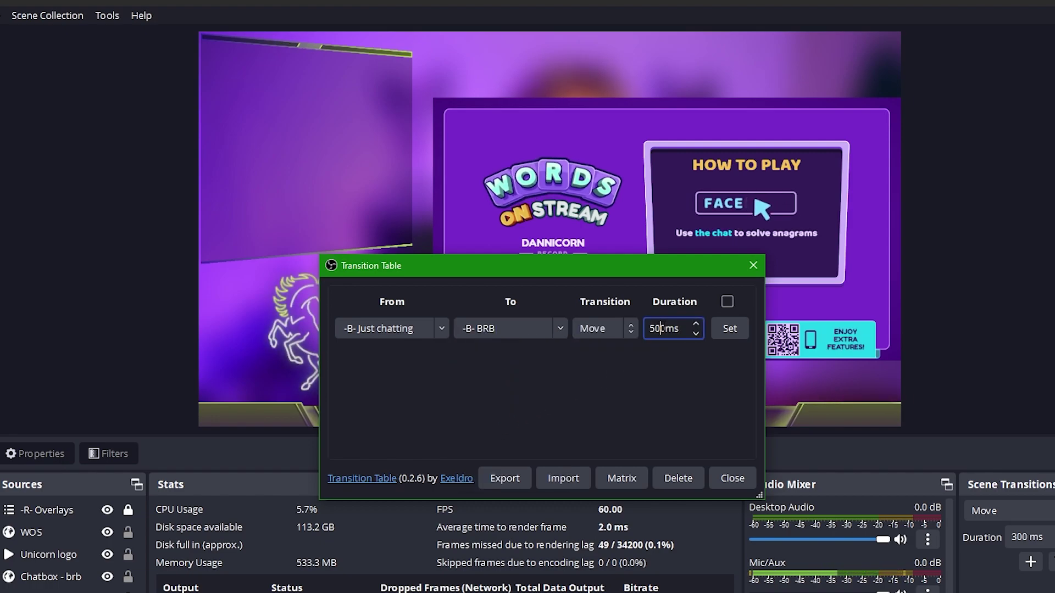
{"action": "key", "text": "Home"}
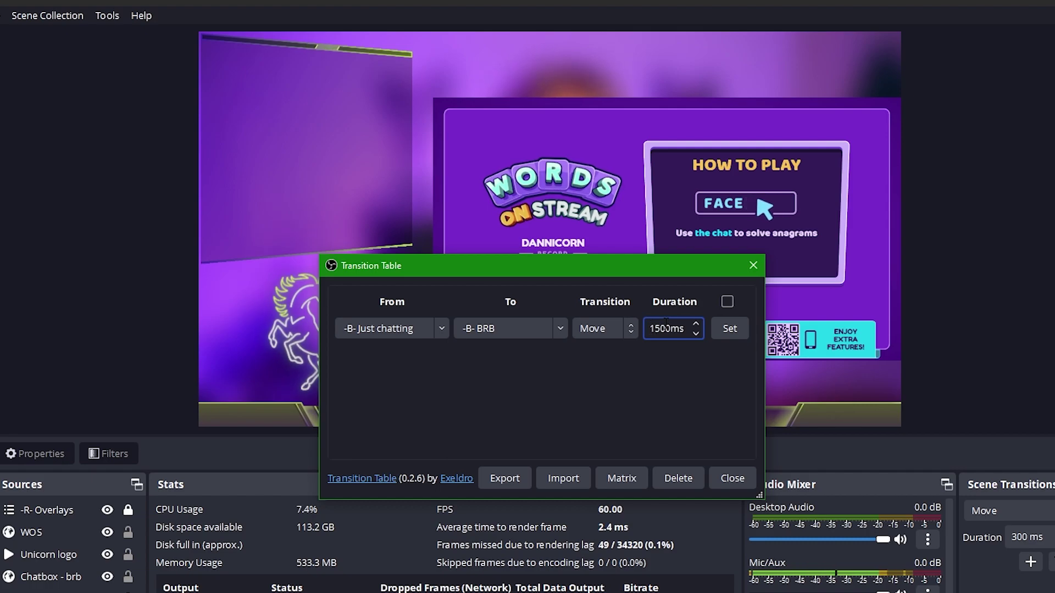
{"action": "left_click", "coordinate": [726, 329]}
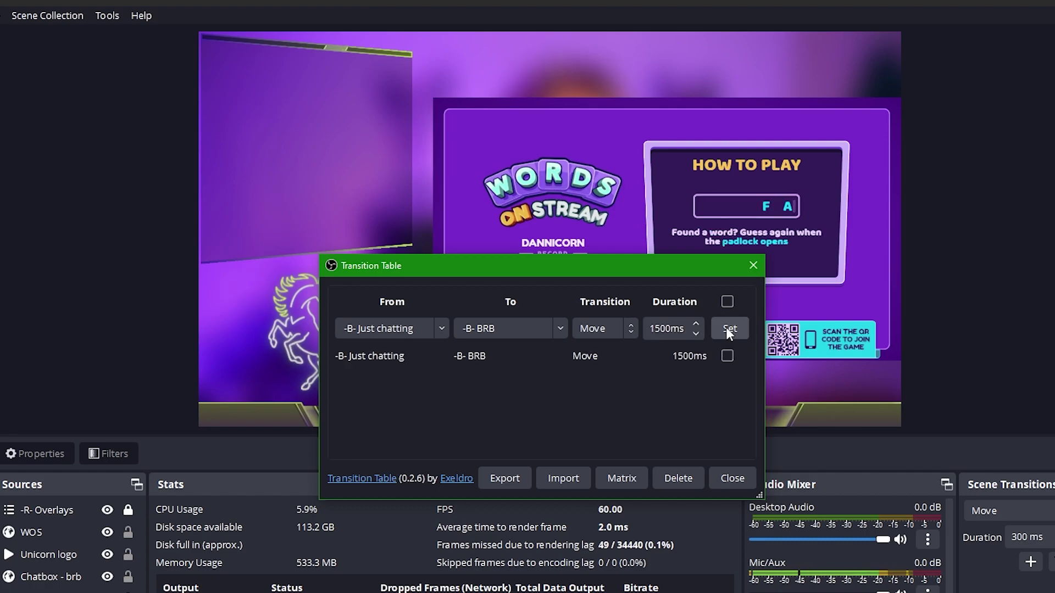
Add the reverse -B- BRB → -B- Just chatting Move rule, then clear the scene selections
{"action": "left_click", "coordinate": [443, 330]}
{"action": "left_click", "coordinate": [367, 423]}
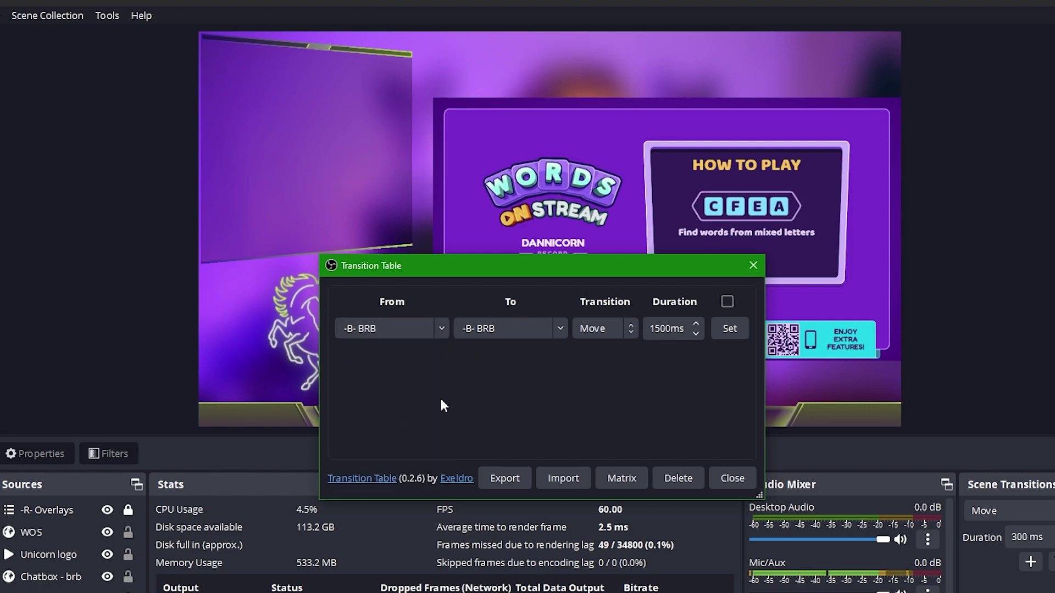
{"action": "left_click", "coordinate": [556, 328]}
{"action": "left_click", "coordinate": [494, 407]}
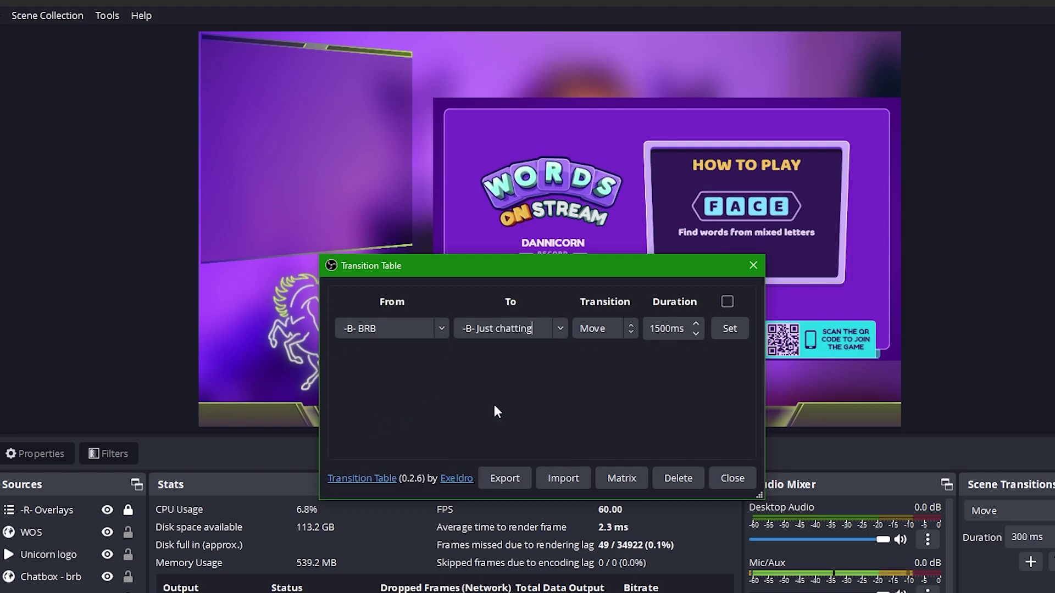
{"action": "left_click", "coordinate": [720, 332]}
{"action": "left_click", "coordinate": [439, 334]}
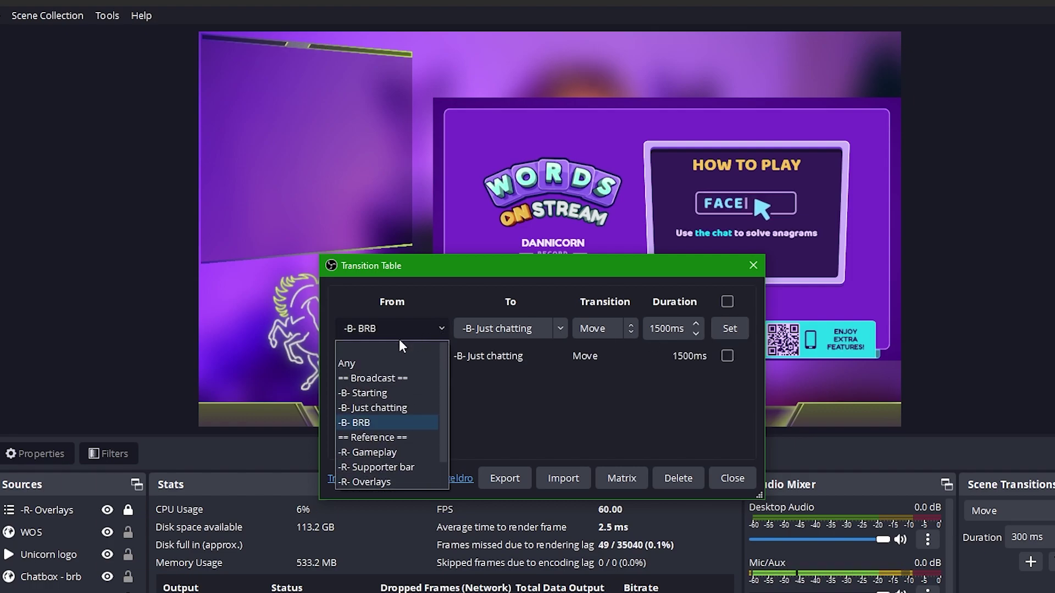
{"action": "left_click", "coordinate": [397, 346]}
{"action": "left_click", "coordinate": [557, 329]}
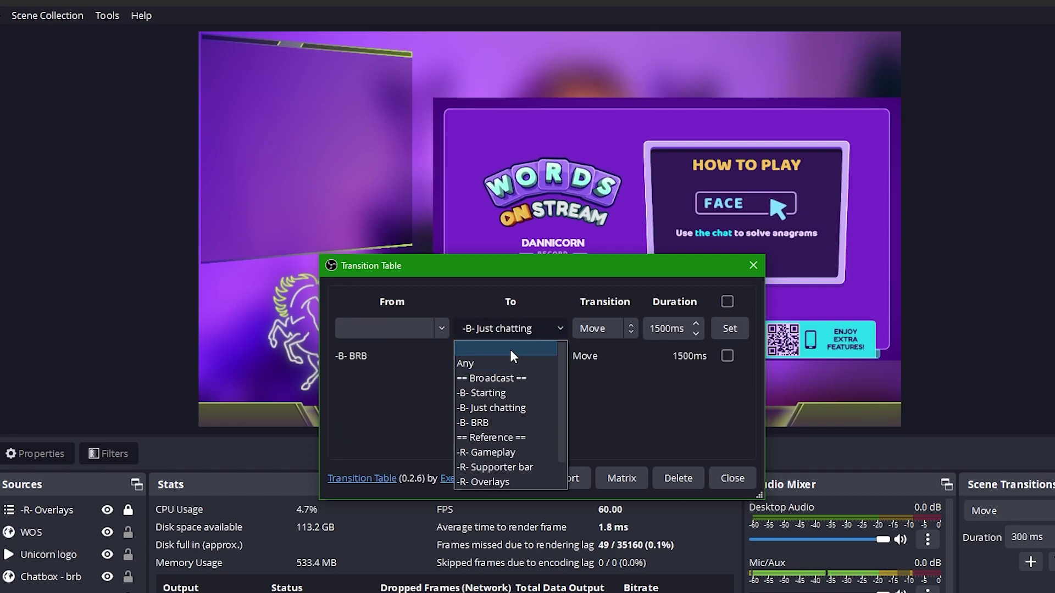
{"action": "left_click", "coordinate": [508, 358]}
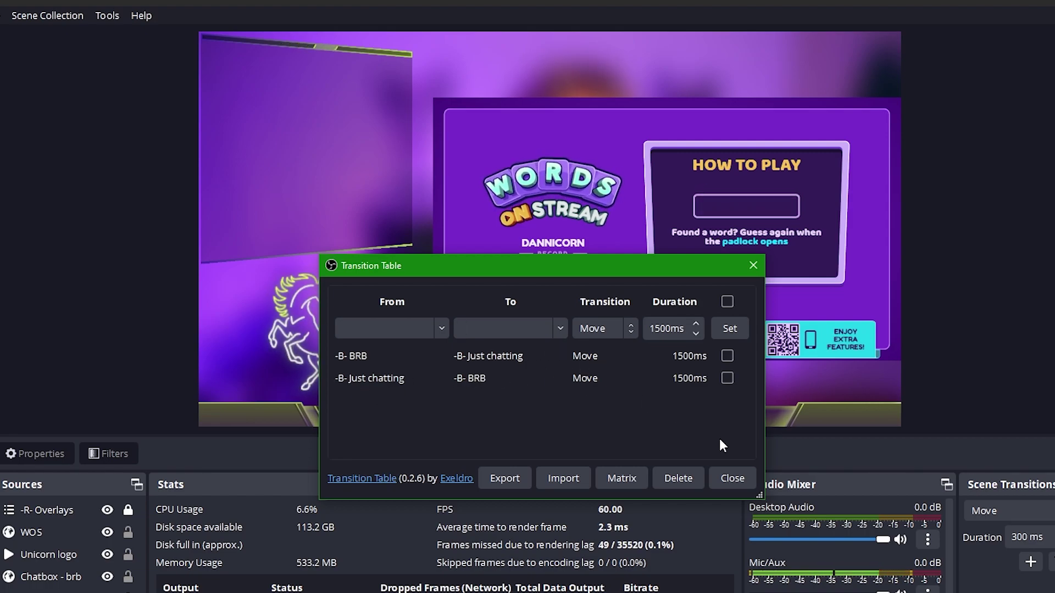
Close the Transition Table and make Fade the default scene transition
{"action": "left_click", "coordinate": [731, 479]}
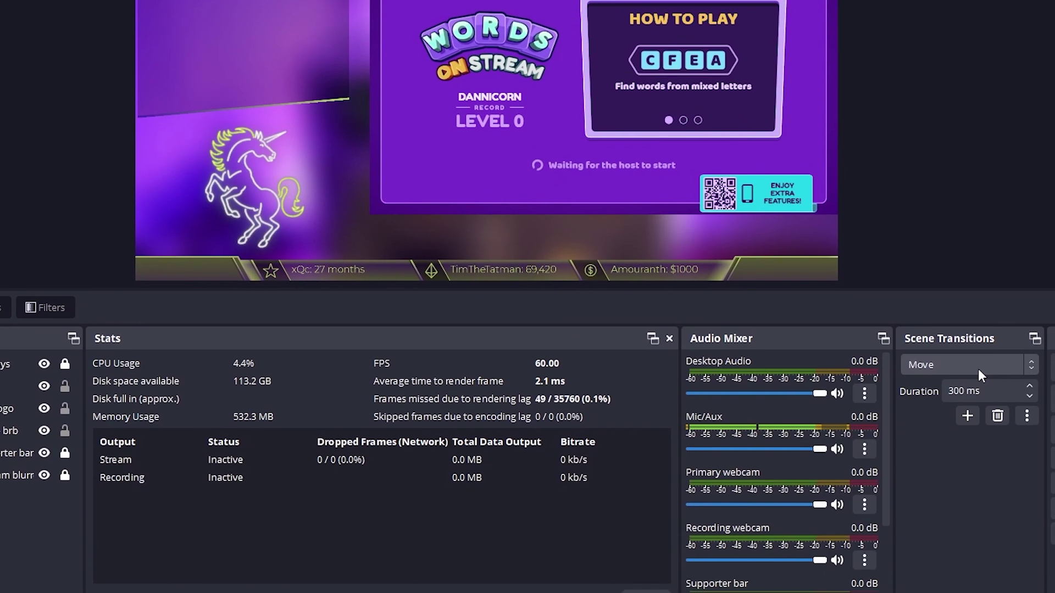
{"action": "left_click", "coordinate": [978, 375]}
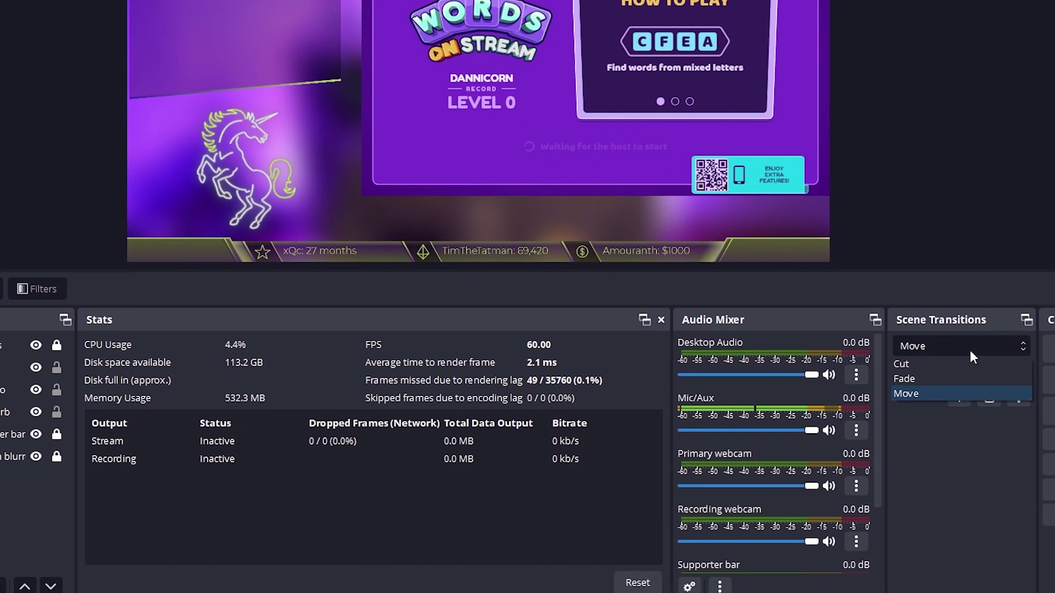
{"action": "left_click", "coordinate": [937, 395]}
{"action": "left_click", "coordinate": [942, 373]}
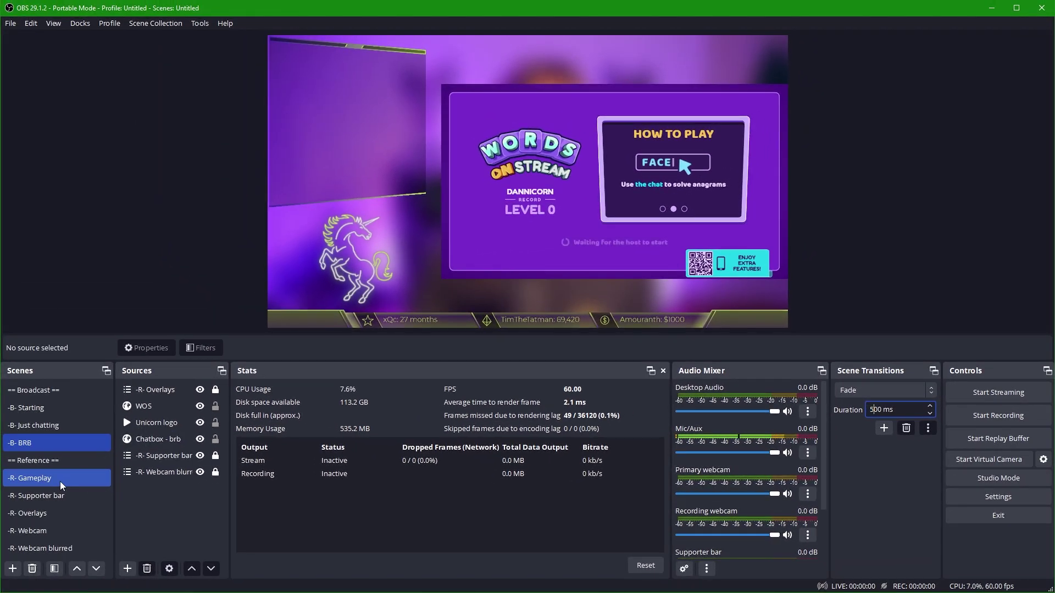
Switch between -R- Gameplay, BRB and Just chatting repeatedly, ending on -B- BRB
{"action": "left_click", "coordinate": [60, 482]}
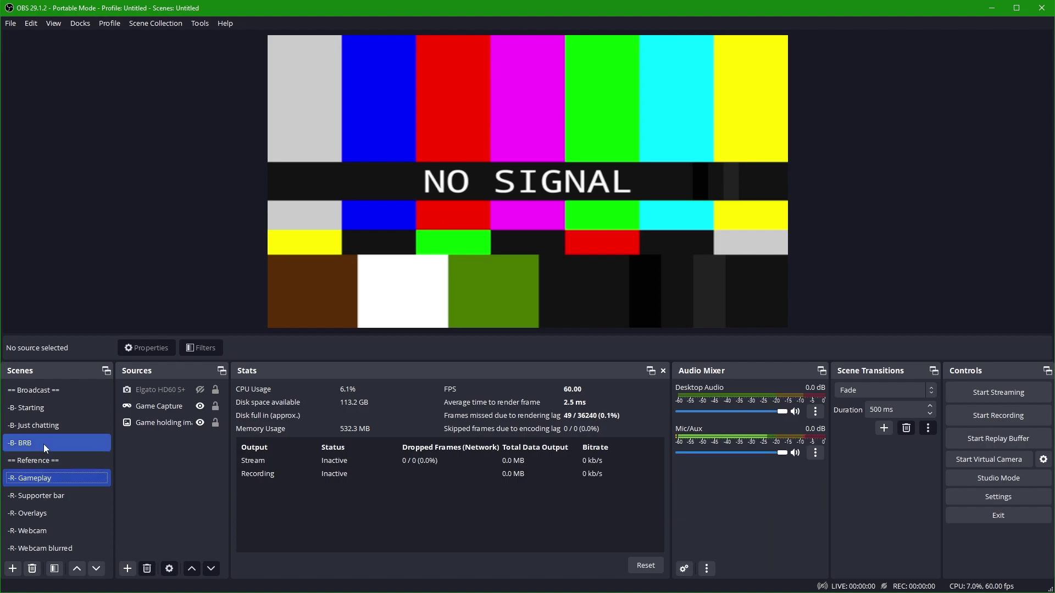
{"action": "left_click", "coordinate": [44, 444]}
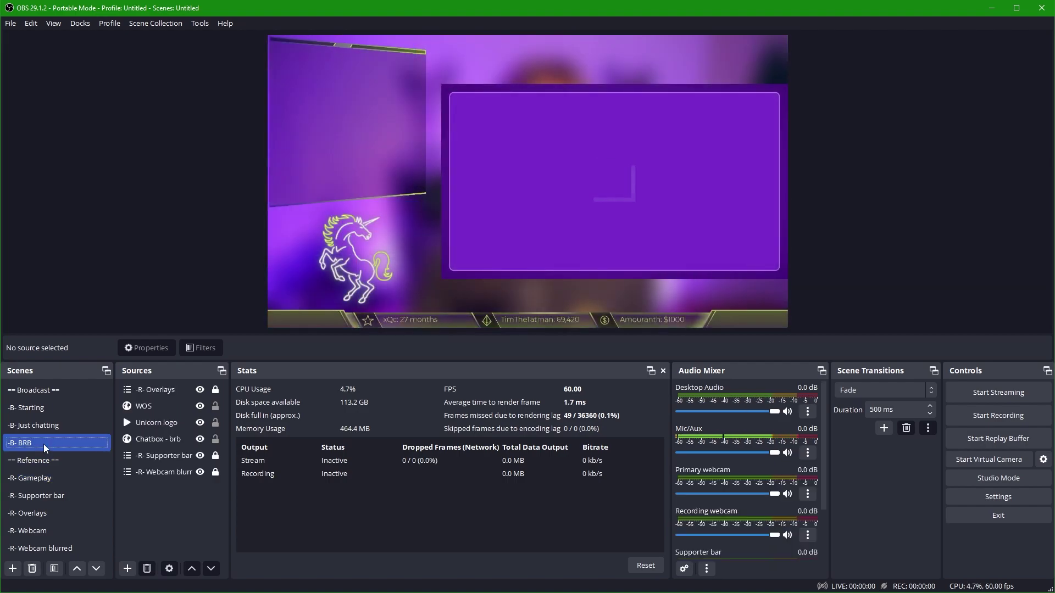
{"action": "left_click", "coordinate": [60, 426]}
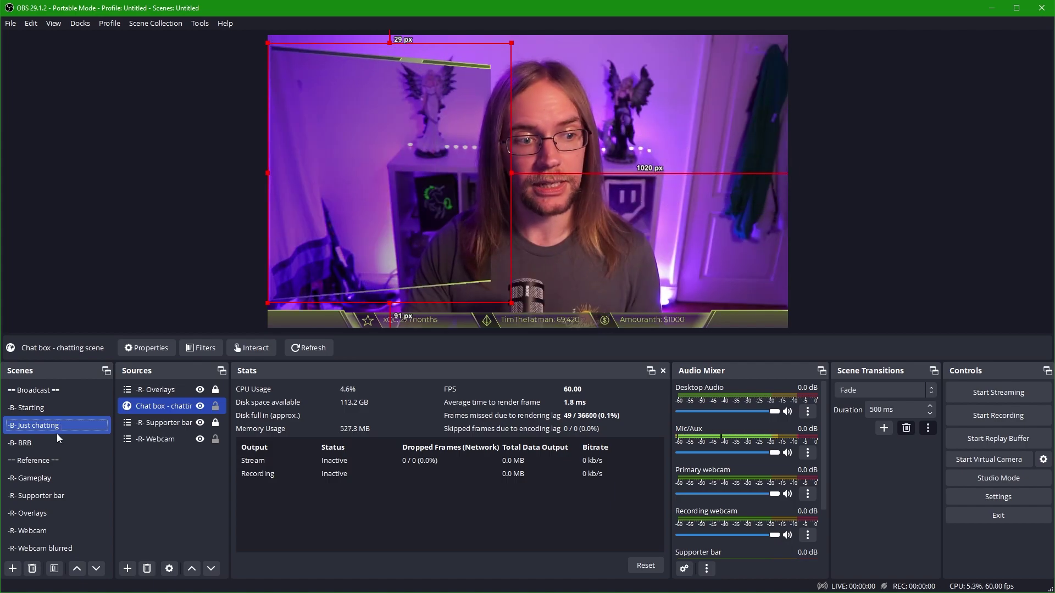
{"action": "left_click", "coordinate": [56, 441]}
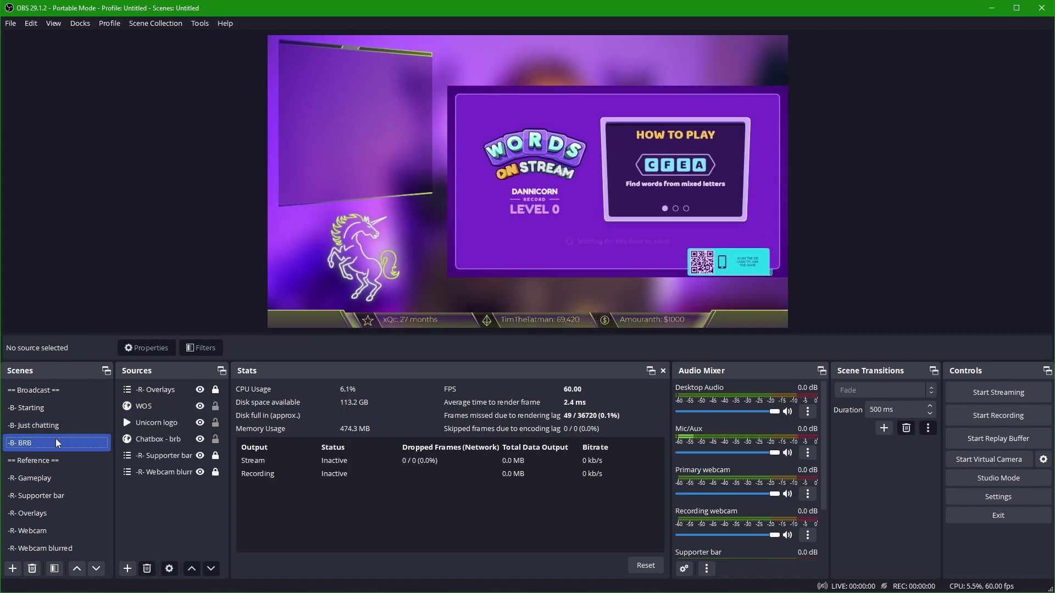
{"action": "left_click", "coordinate": [55, 428]}
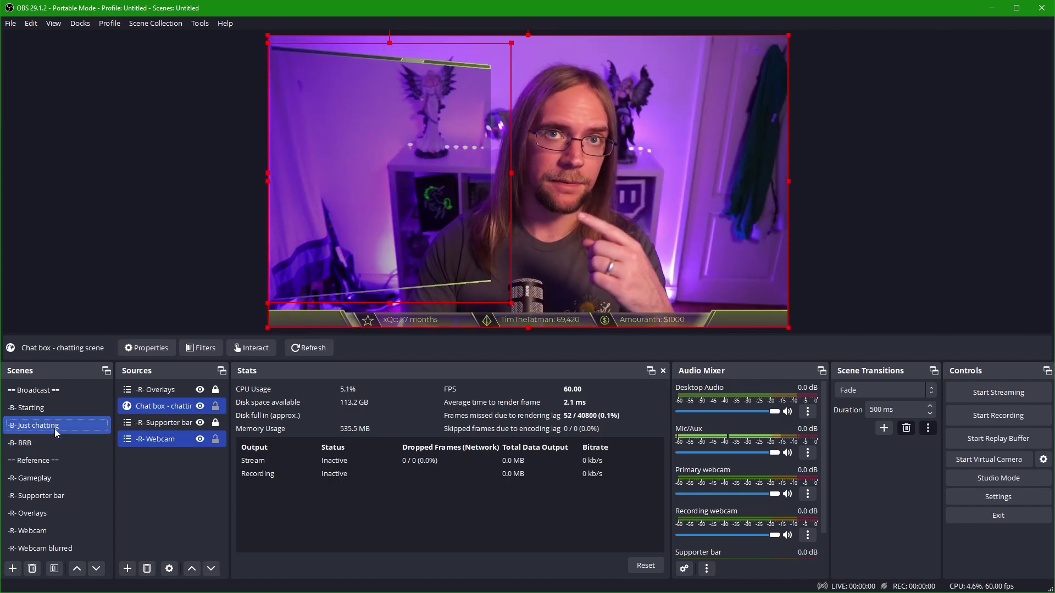
{"action": "left_click", "coordinate": [51, 441]}
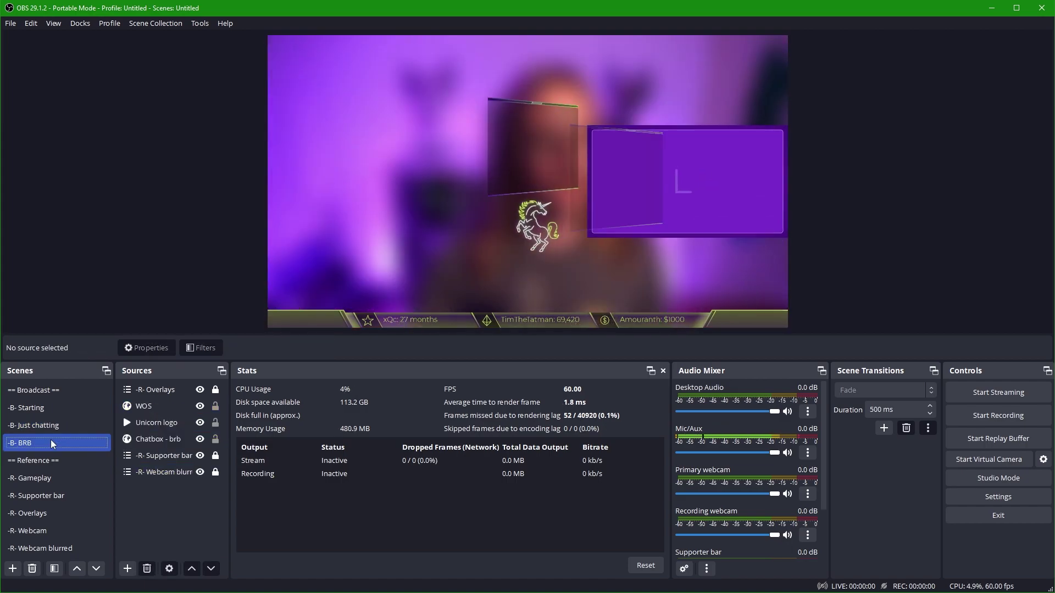
Rename the Starting scene's chat source to 'Chatbox - starting' and Just chatting's to 'Chatbox'
{"action": "left_click", "coordinate": [35, 410]}
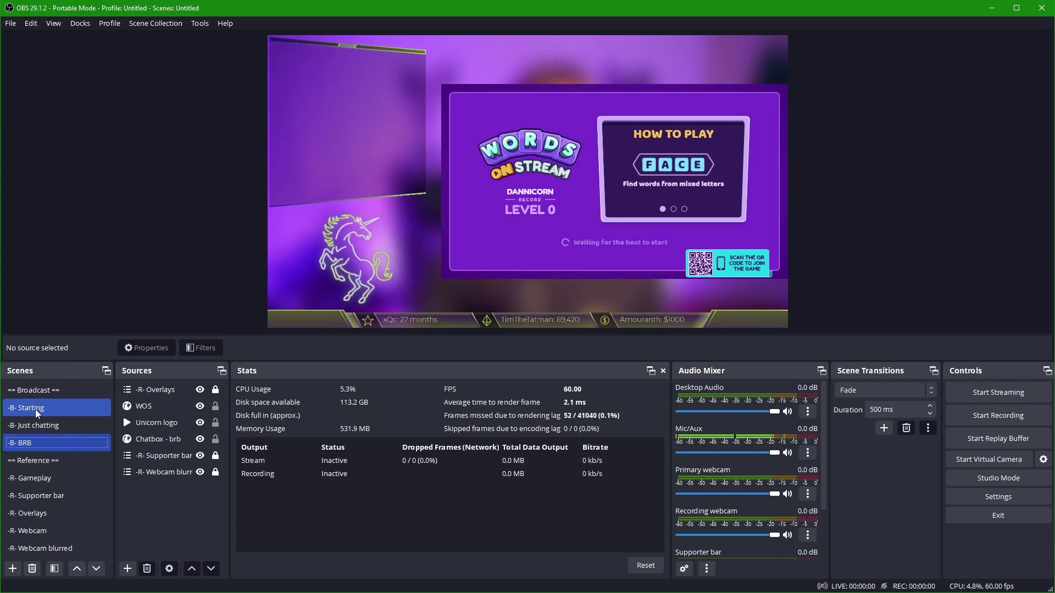
{"action": "left_click", "coordinate": [159, 472]}
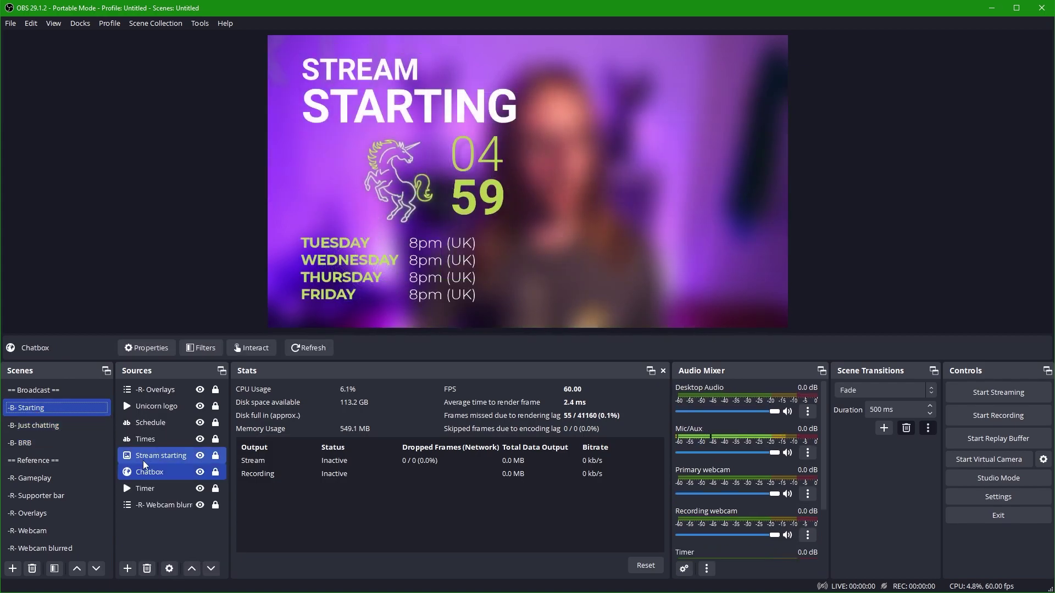
{"action": "right_click", "coordinate": [174, 472]}
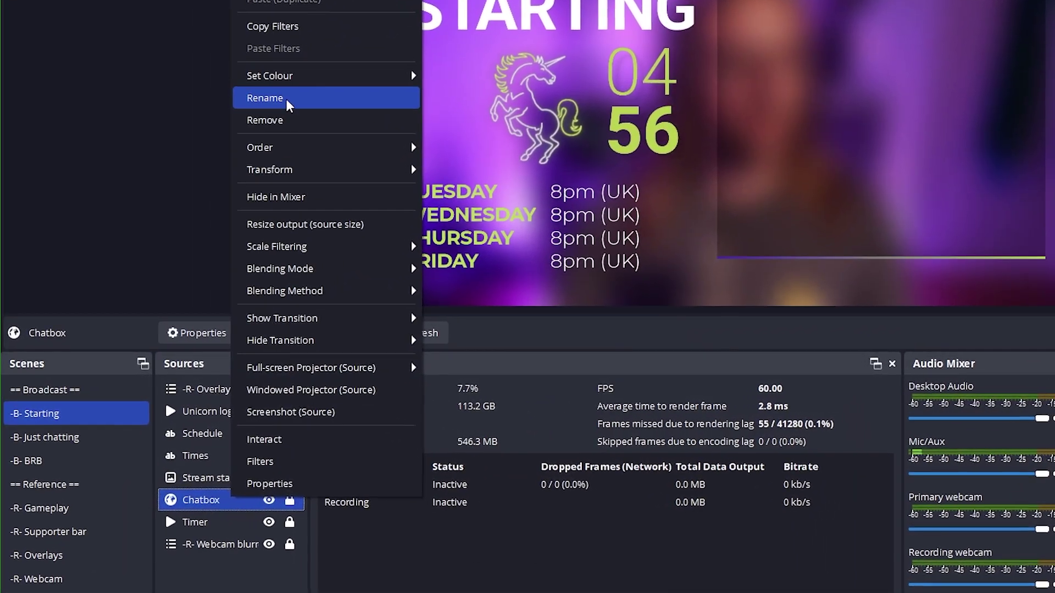
{"action": "left_click", "coordinate": [250, 114]}
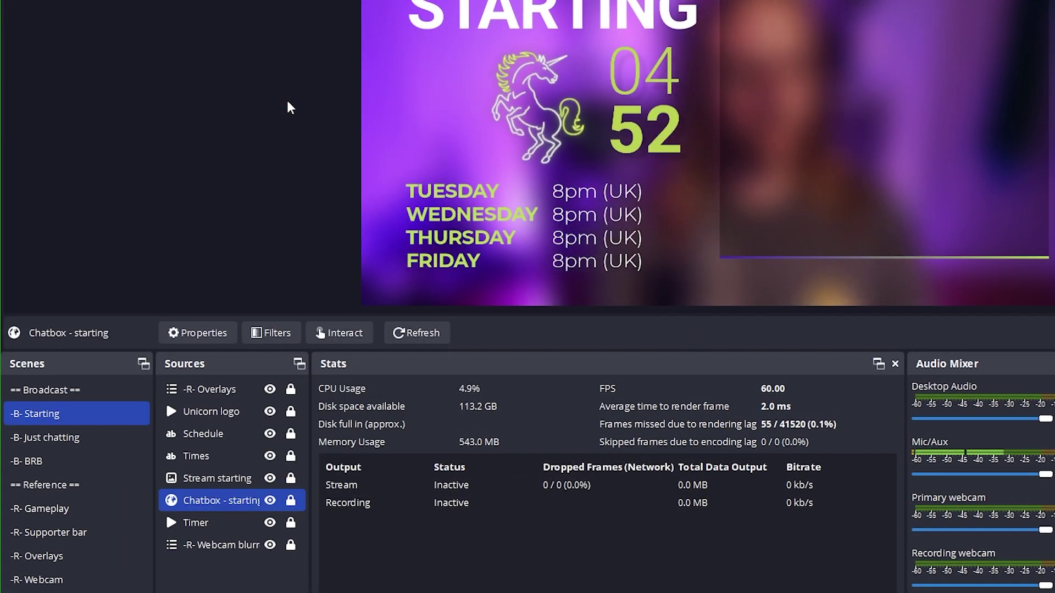
{"action": "left_click", "coordinate": [89, 436]}
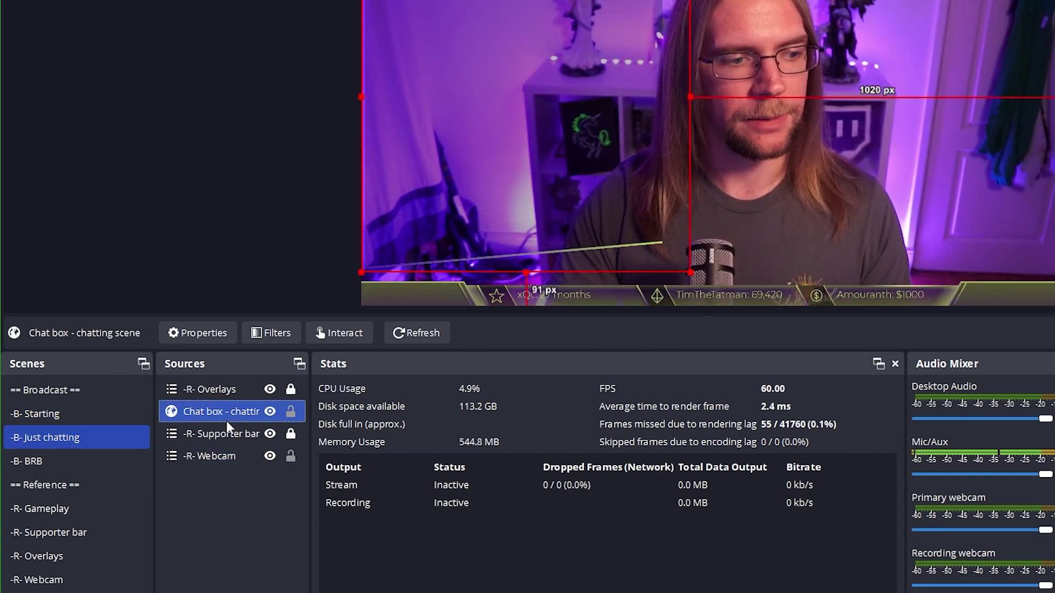
{"action": "right_click", "coordinate": [227, 413]}
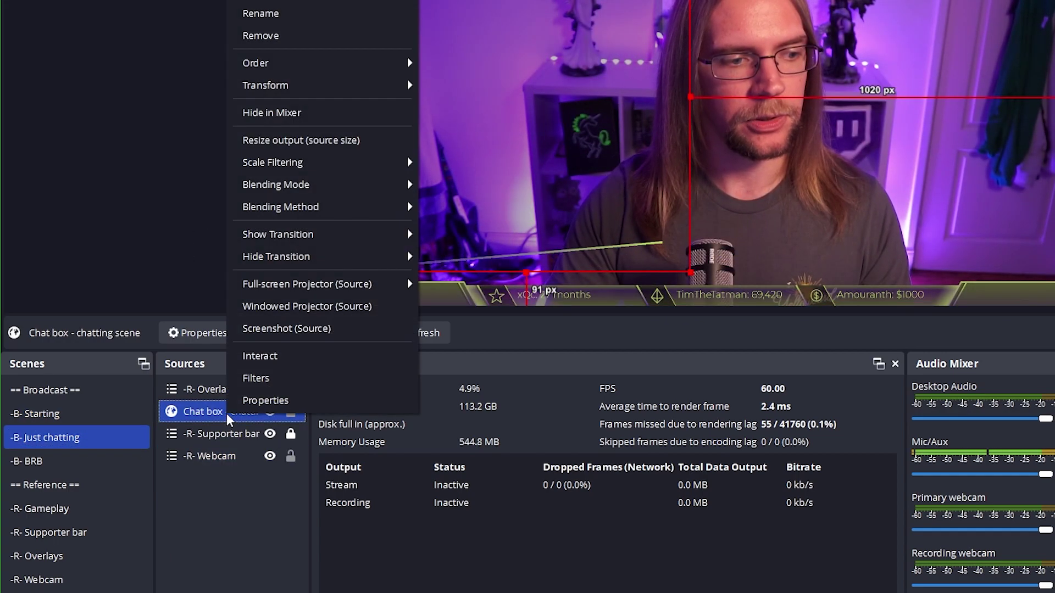
{"action": "left_click", "coordinate": [299, 12]}
{"action": "type", "text": "Chatbox"}
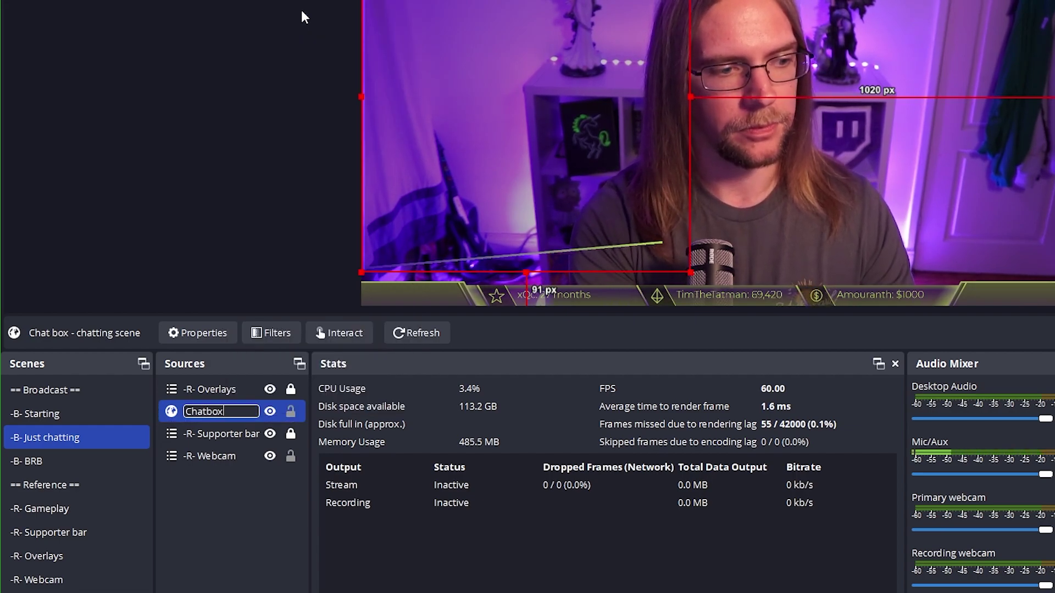
{"action": "key", "text": "Return"}
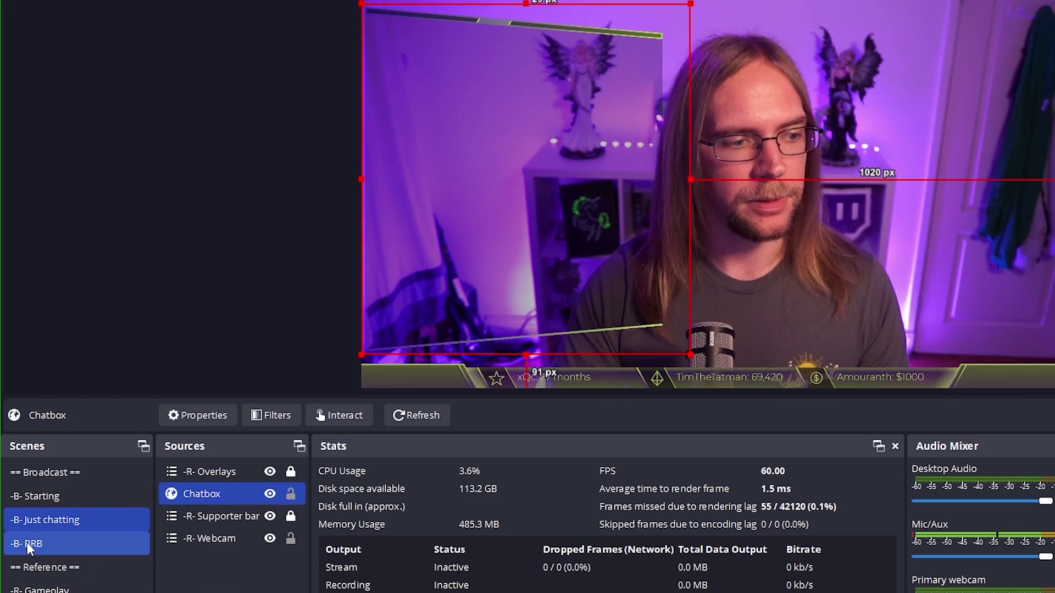
Flip between the BRB and Just chatting scenes to check them, ending on BRB
{"action": "left_click", "coordinate": [28, 542]}
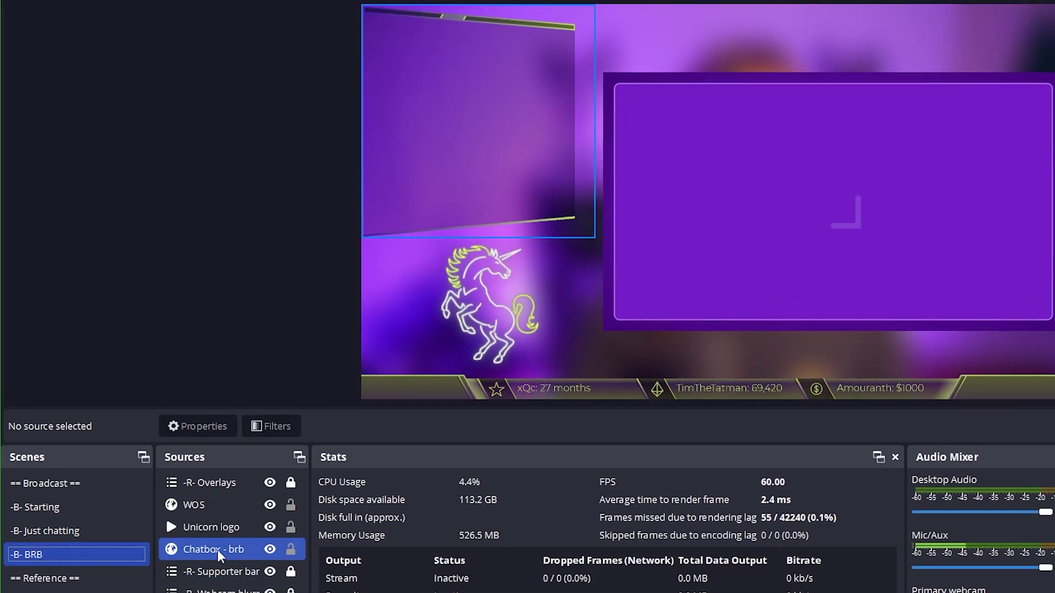
{"action": "left_click", "coordinate": [217, 550]}
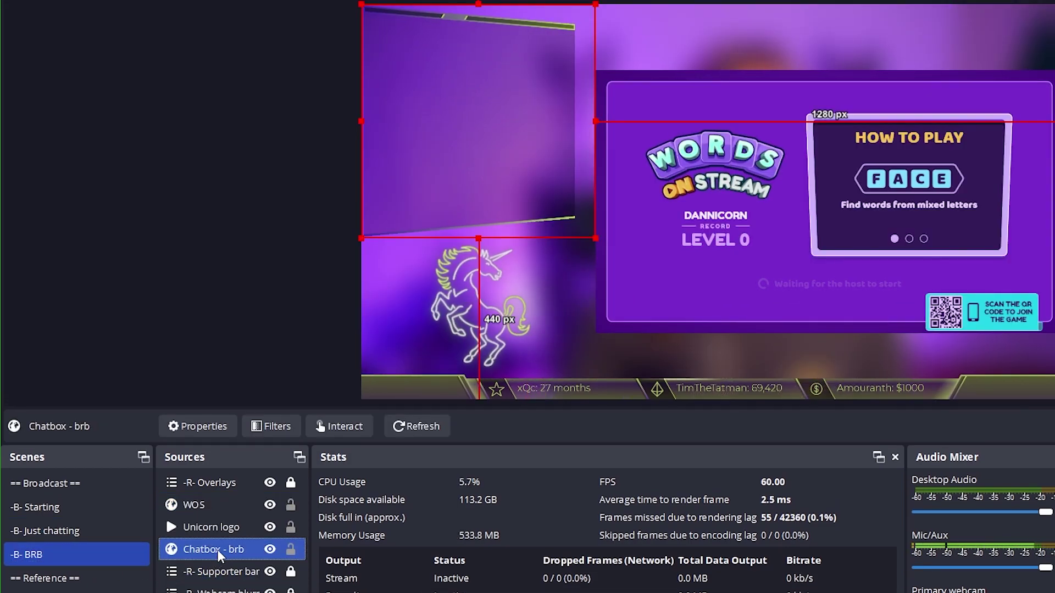
{"action": "left_click", "coordinate": [67, 535]}
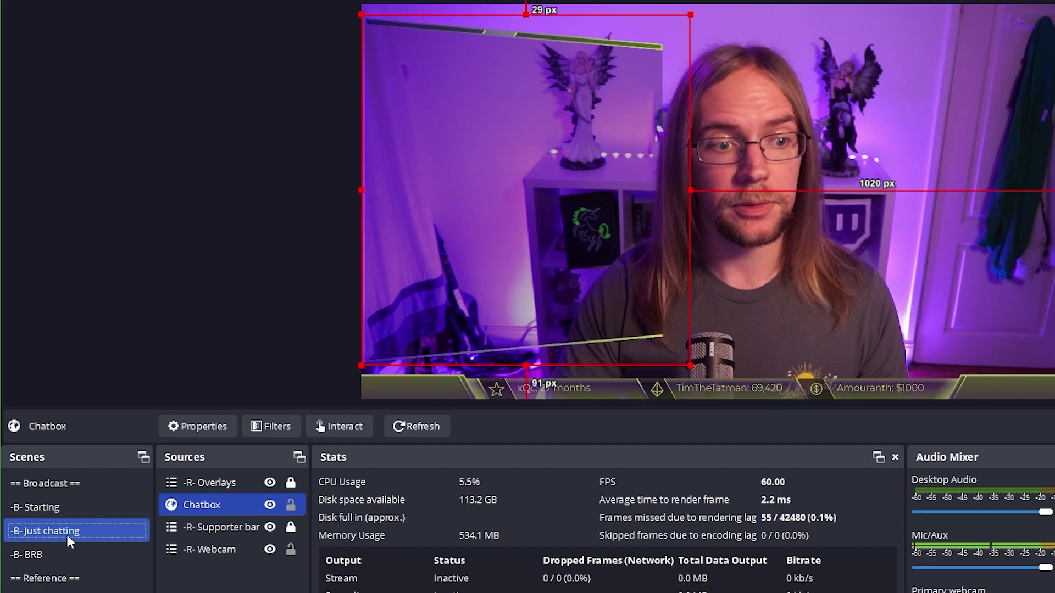
{"action": "left_click", "coordinate": [67, 553]}
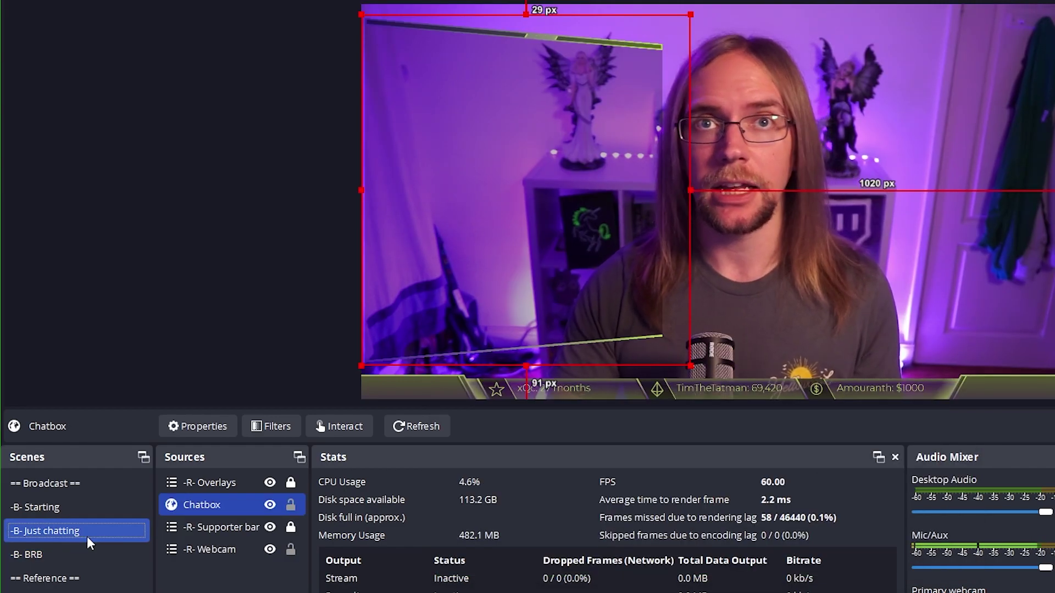
{"action": "left_click", "coordinate": [73, 549]}
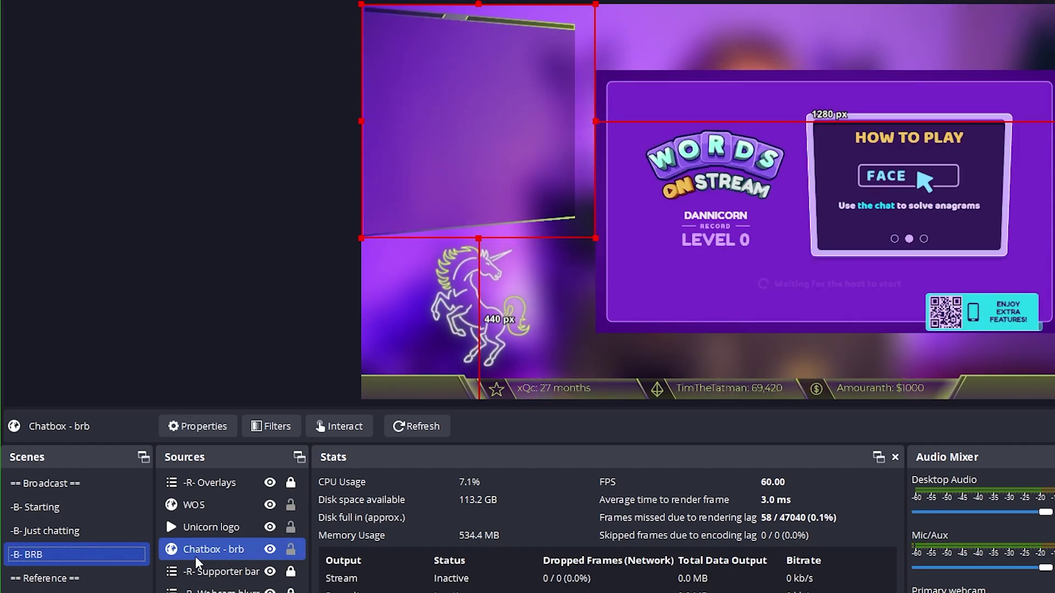
{"action": "left_click", "coordinate": [55, 532]}
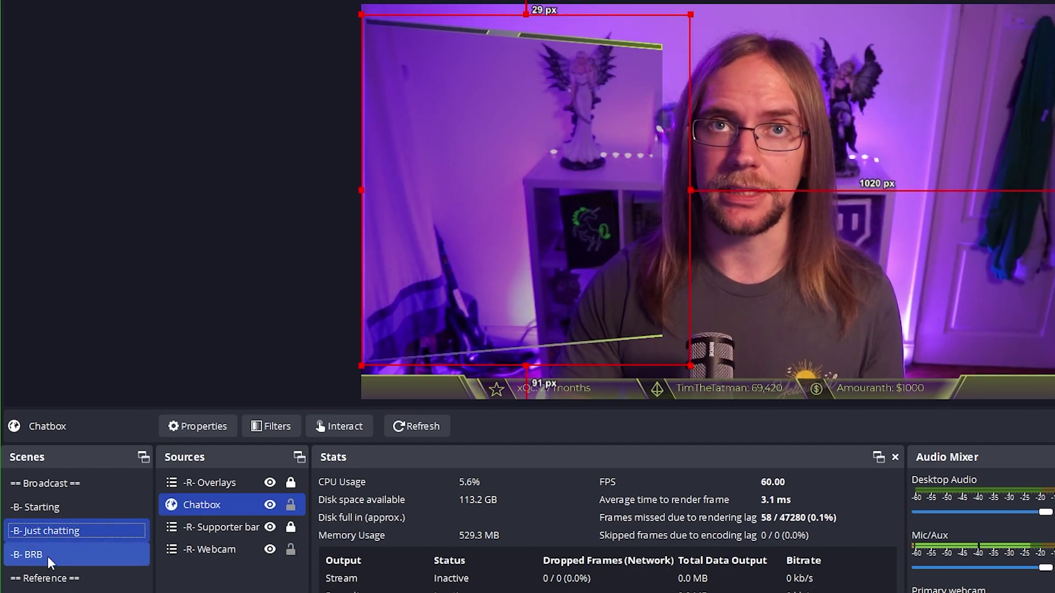
{"action": "left_click", "coordinate": [48, 556]}
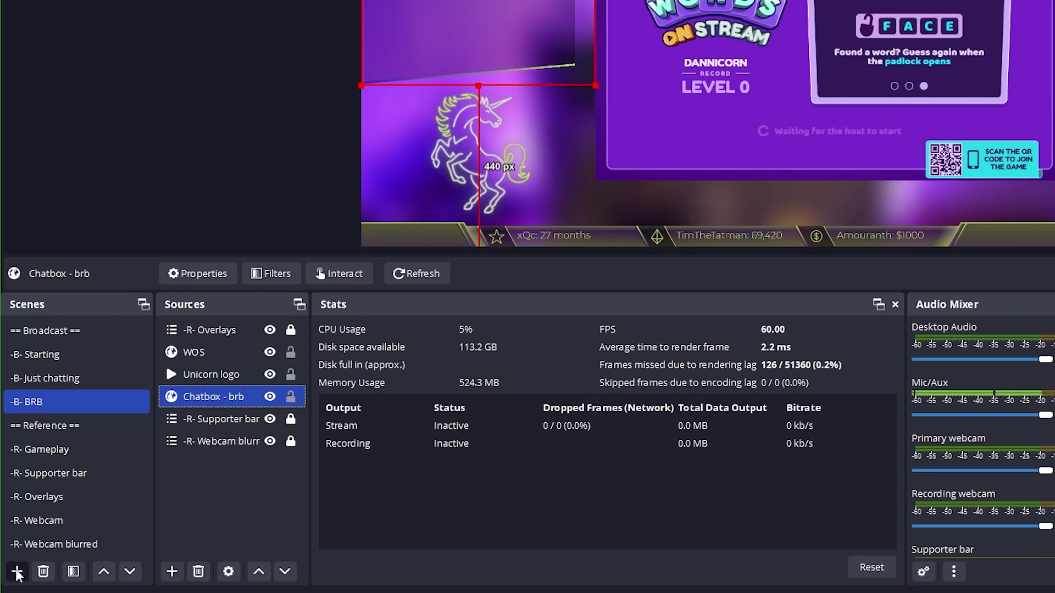
Create a scene named '-B- In-game' and move it just below -B- BRB
{"action": "left_click", "coordinate": [17, 571]}
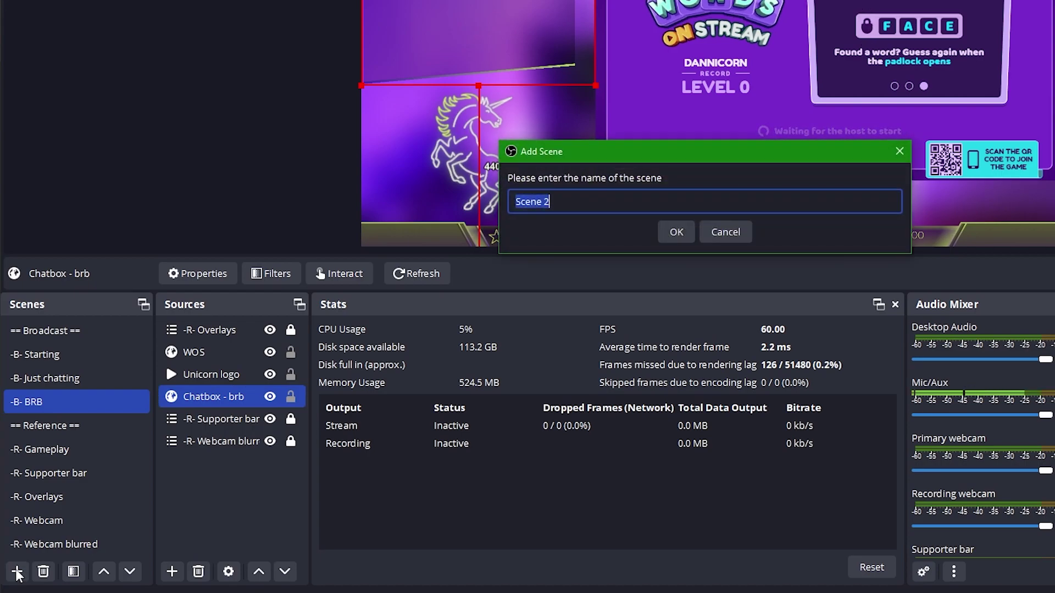
{"action": "type", "text": "-B- In-"}
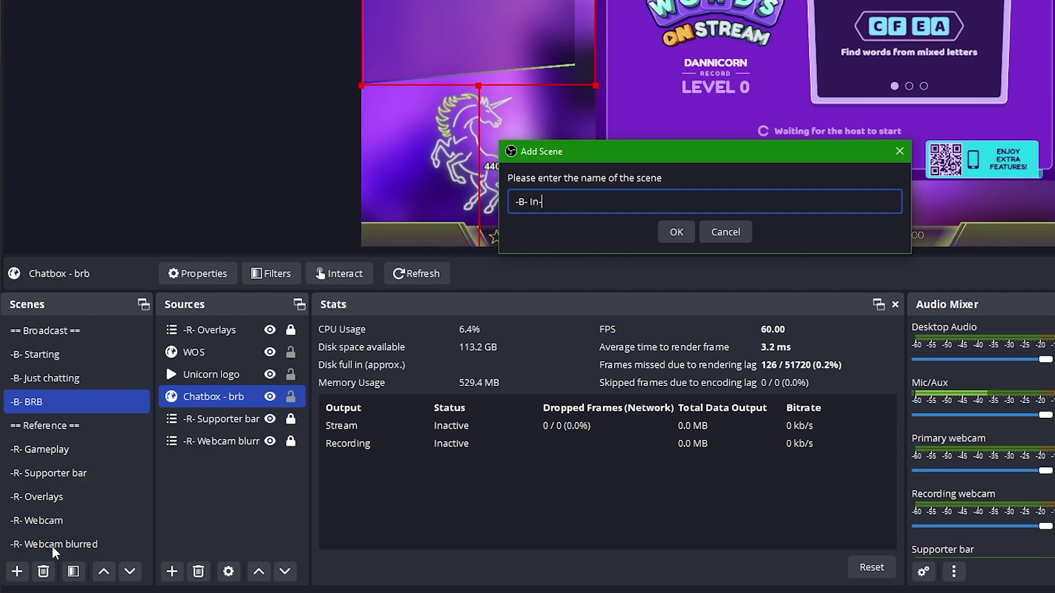
{"action": "type", "text": "game"}
{"action": "key", "text": "Return"}
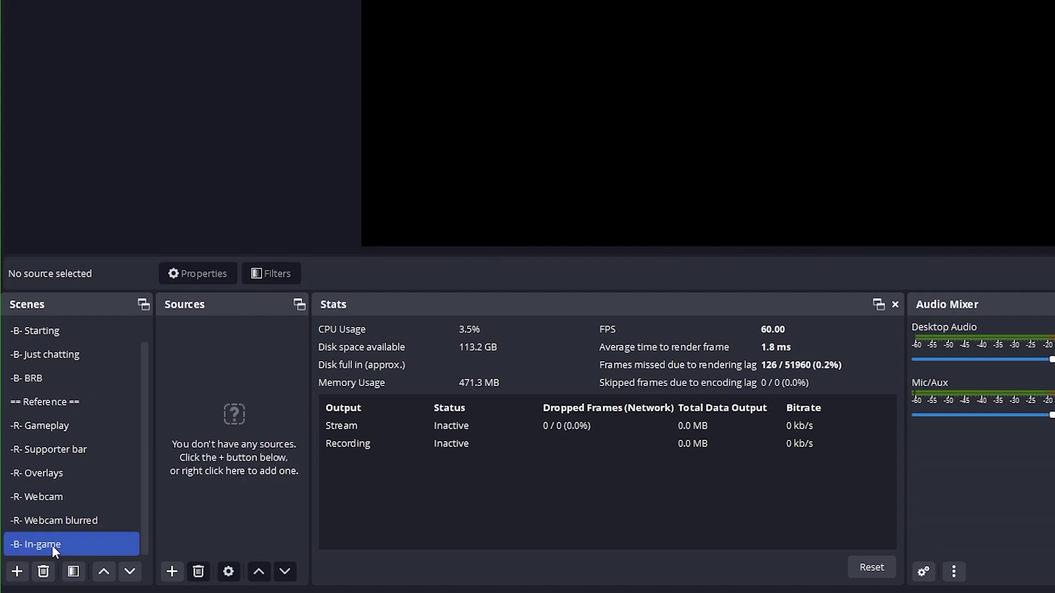
{"action": "left_click_drag", "start_coordinate": [52, 545], "coordinate": [65, 387]}
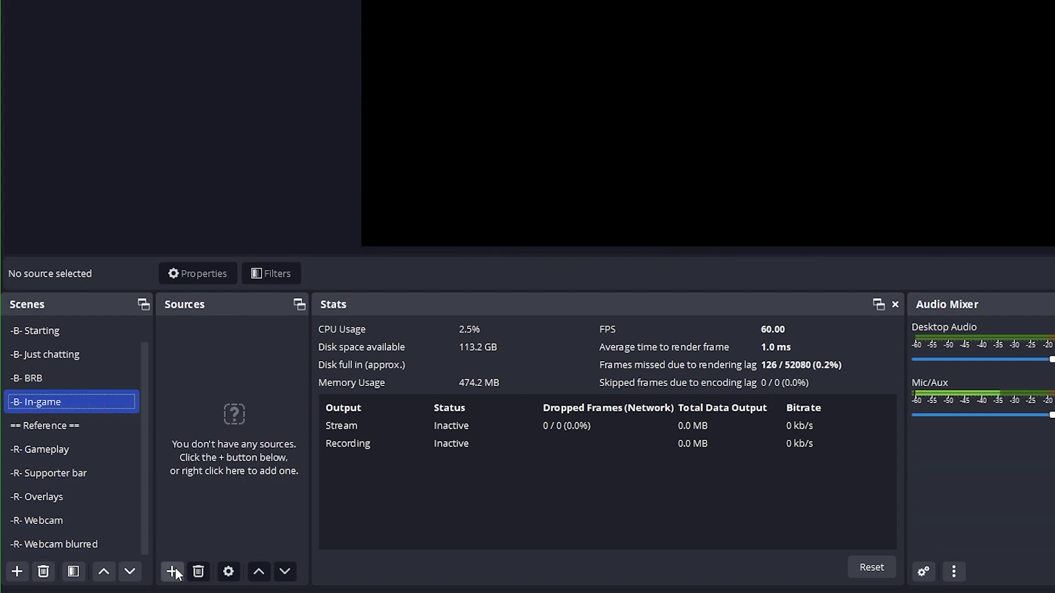
Nest the existing -R- Overlays and -R- Gameplay scenes, with Overlays stacked above Gameplay
{"action": "left_click", "coordinate": [172, 572]}
{"action": "left_click", "coordinate": [223, 430]}
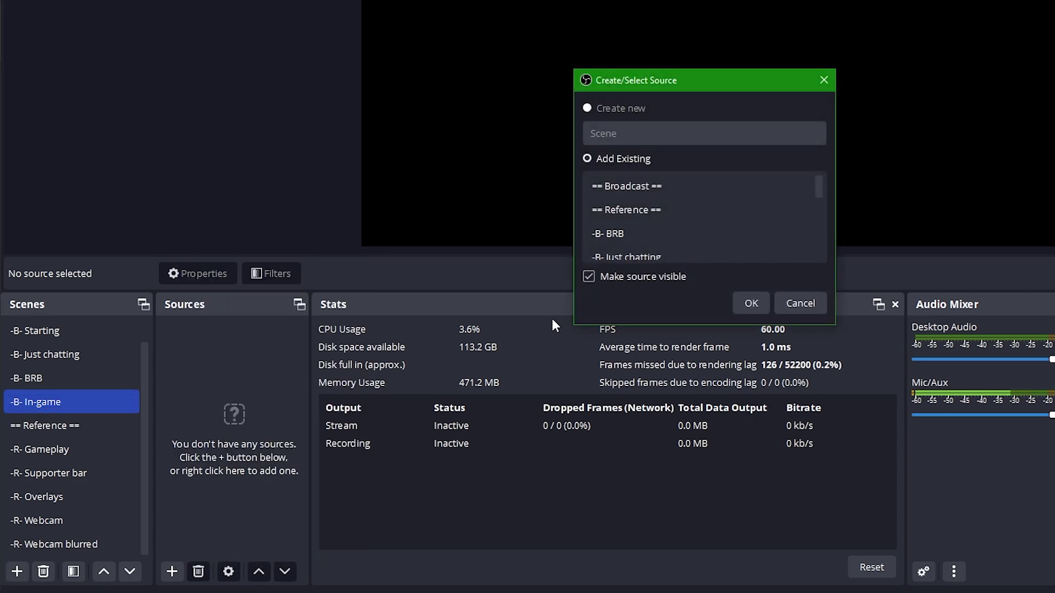
{"action": "left_click", "coordinate": [628, 208]}
{"action": "left_click", "coordinate": [648, 188]}
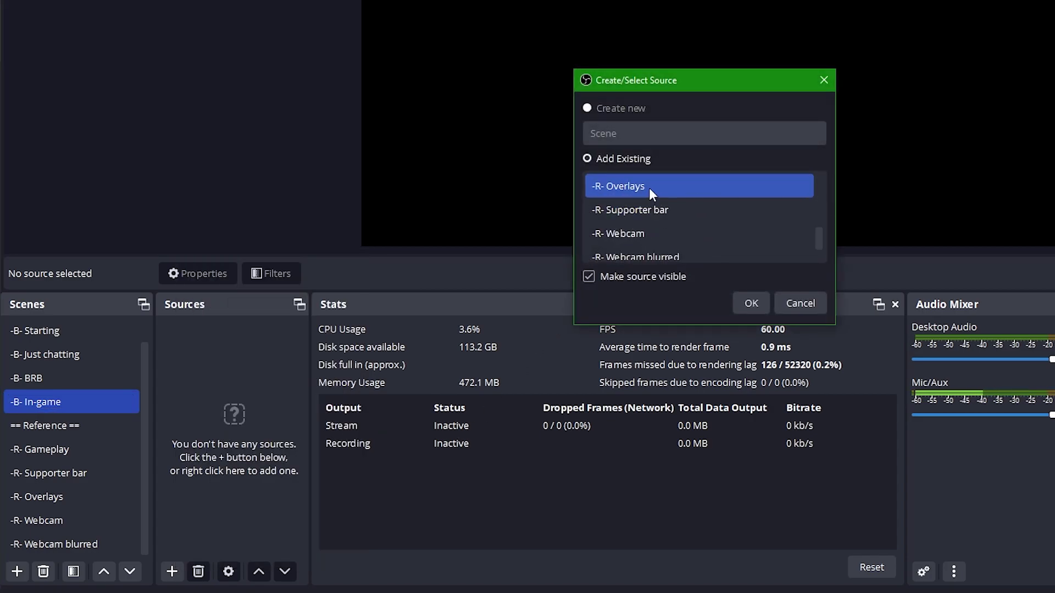
{"action": "left_click", "coordinate": [755, 301]}
{"action": "left_click", "coordinate": [172, 572]}
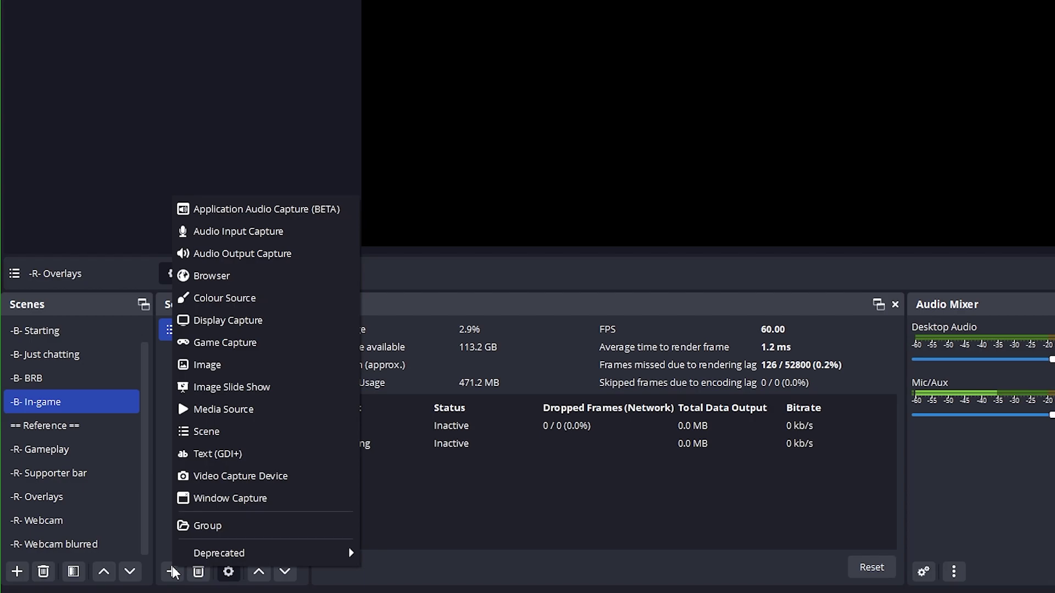
{"action": "left_click", "coordinate": [236, 431]}
{"action": "scroll", "coordinate": [631, 225], "scroll_direction": "down", "scroll_amount": 1}
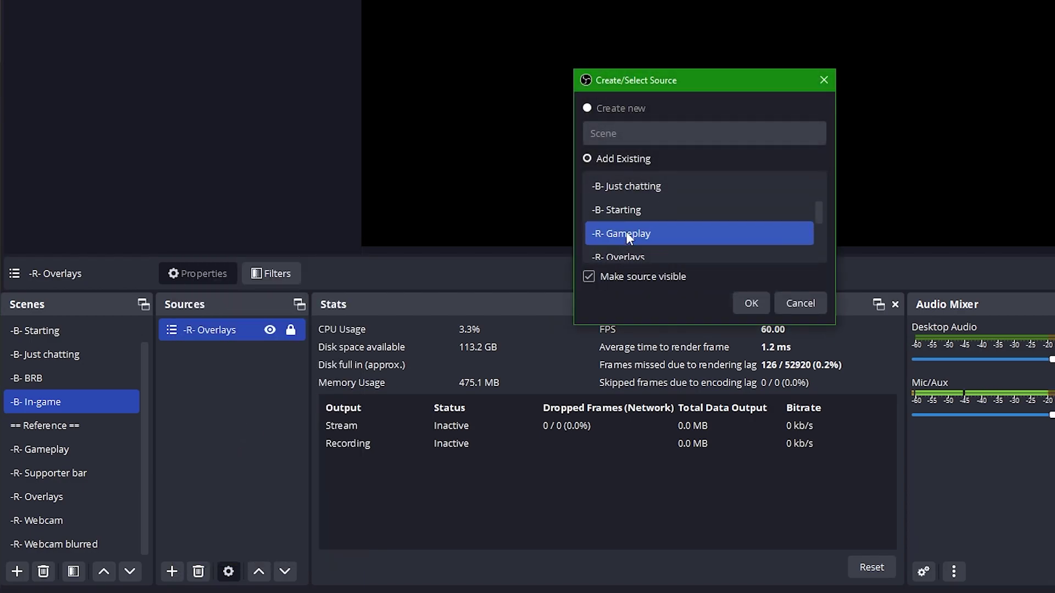
{"action": "left_click", "coordinate": [637, 233]}
{"action": "left_click", "coordinate": [743, 302]}
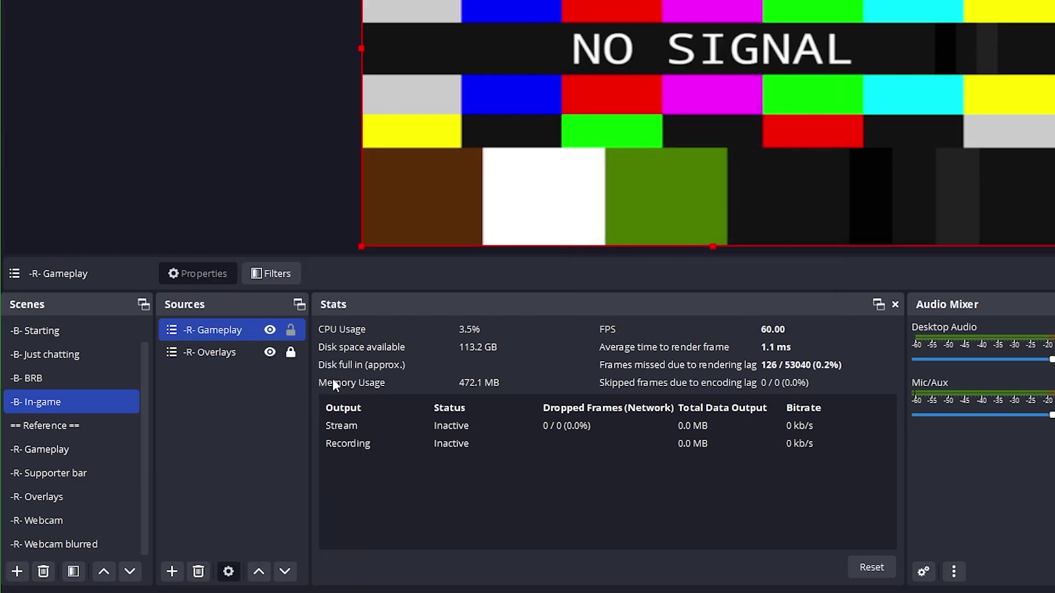
{"action": "left_click_drag", "start_coordinate": [239, 333], "coordinate": [241, 363]}
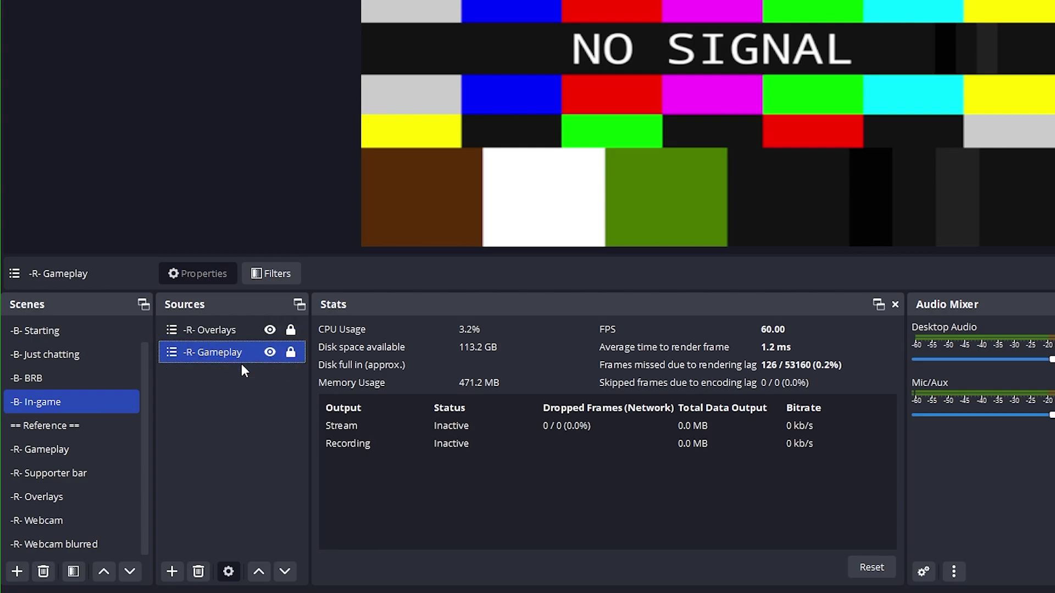
Add a 'Webcam frame' media source playing Webcam 4_3.webm and shrink it to a smaller size
{"action": "left_click", "coordinate": [173, 572]}
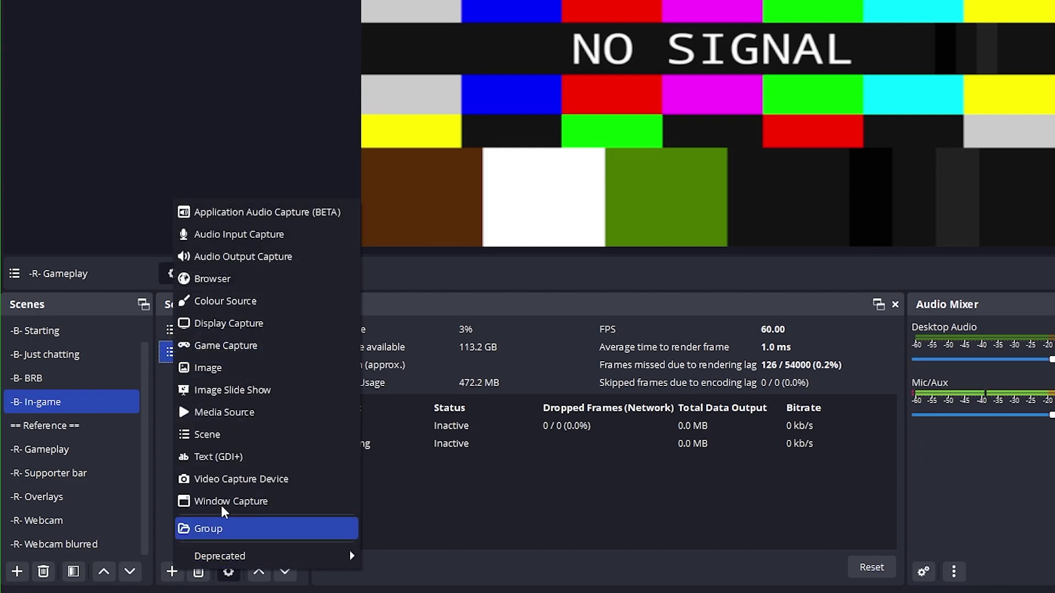
{"action": "left_click", "coordinate": [232, 410]}
{"action": "type", "text": "Webcam frame"}
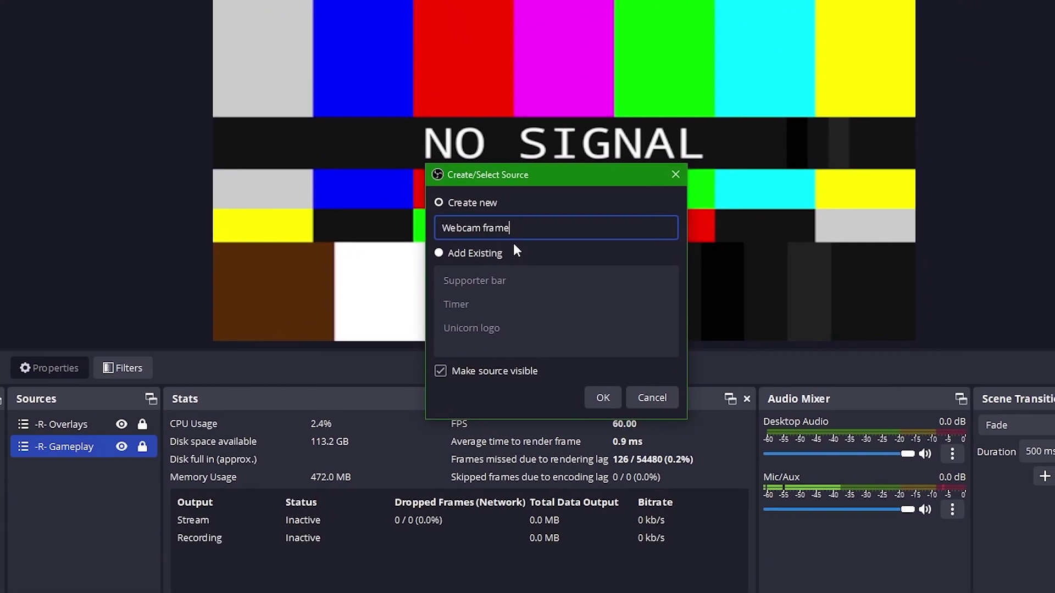
{"action": "key", "text": "Return"}
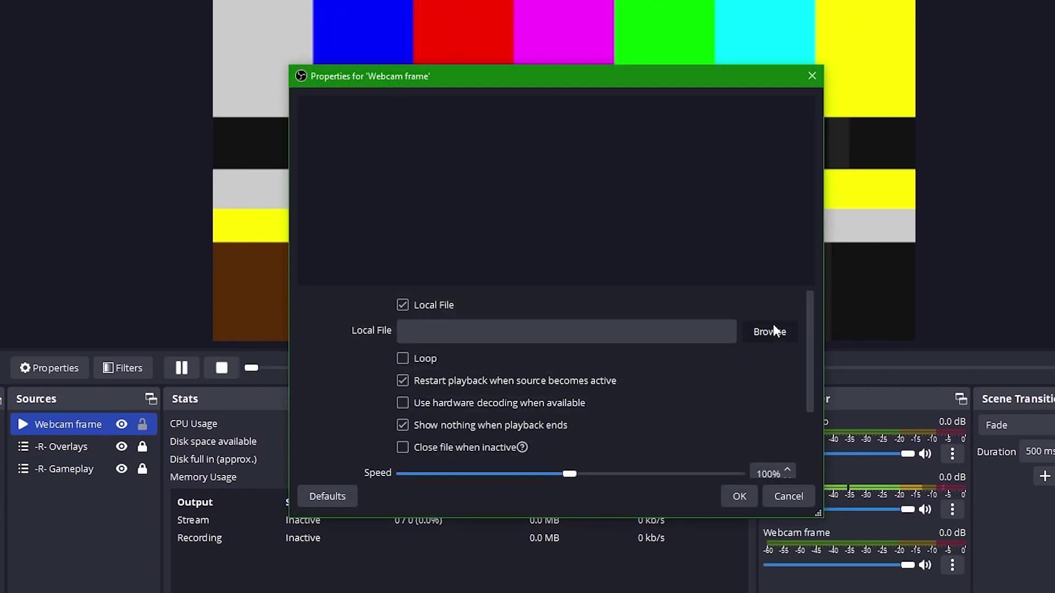
{"action": "left_click", "coordinate": [770, 331]}
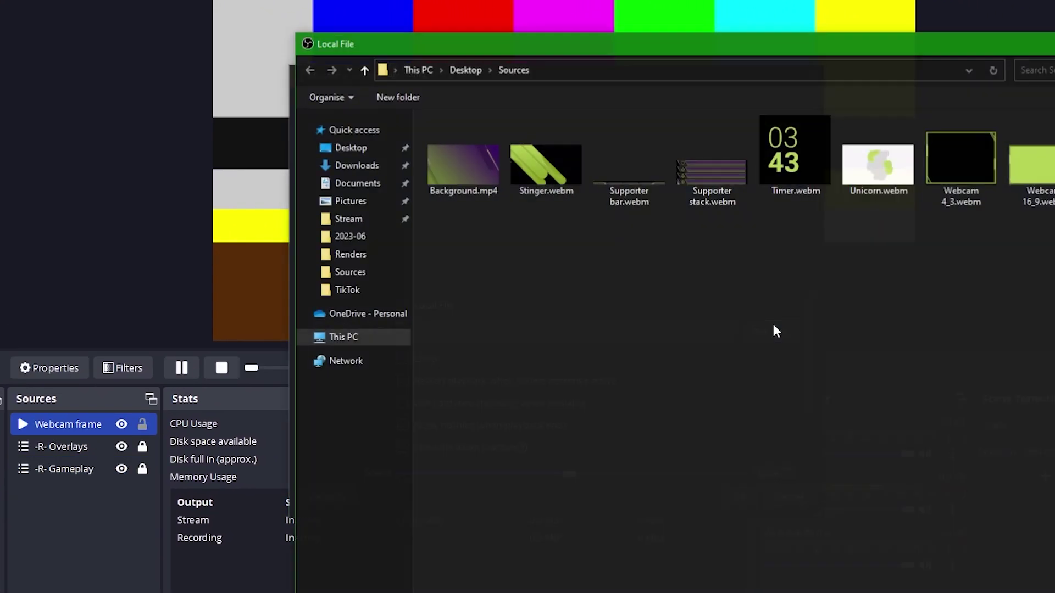
{"action": "double_click", "coordinate": [933, 183]}
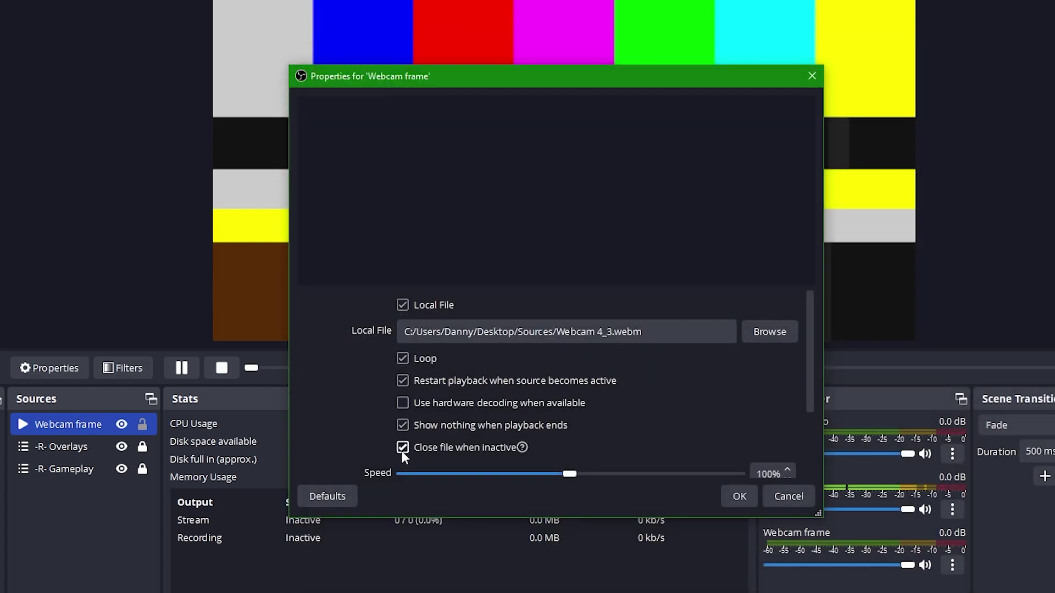
{"action": "left_click", "coordinate": [746, 496]}
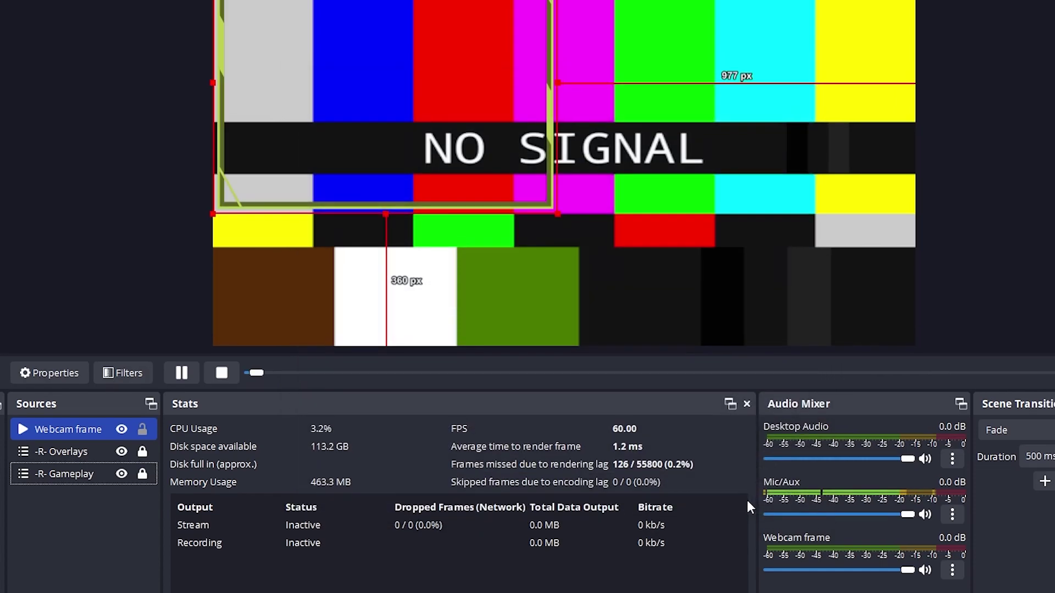
{"action": "left_click_drag", "start_coordinate": [556, 252], "coordinate": [426, 159]}
Centre Webcam frame vertically, lock it, and move it below -R- Overlays
{"action": "right_click", "coordinate": [80, 483]}
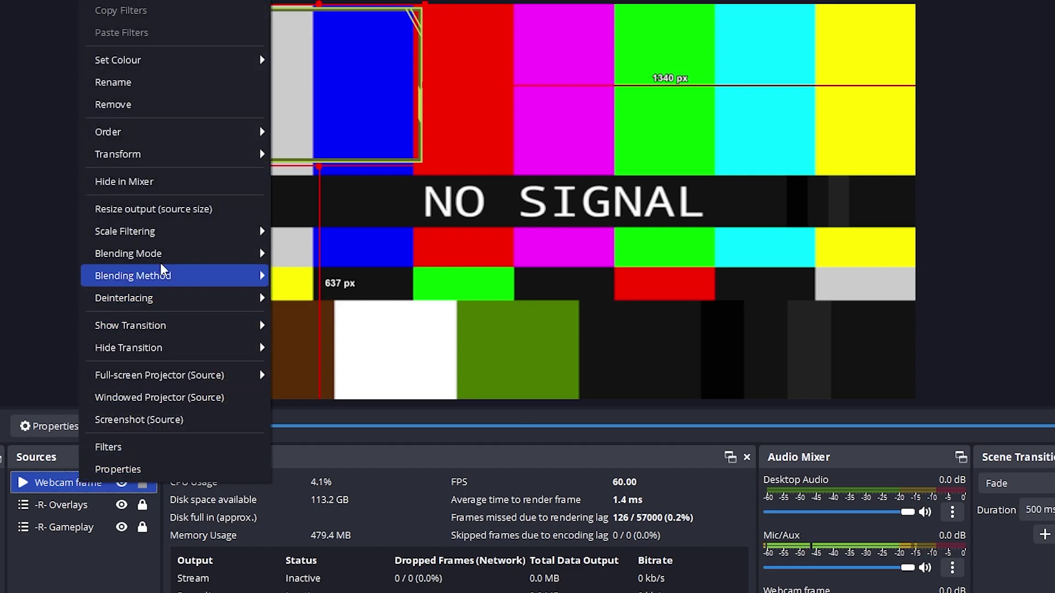
{"action": "mouse_move", "coordinate": [192, 162]}
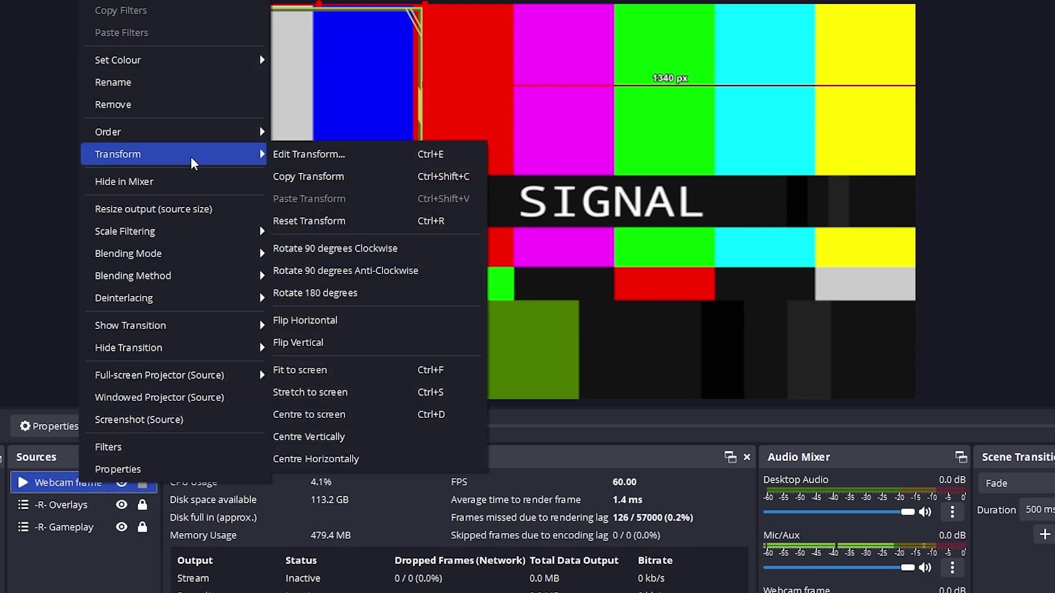
{"action": "left_click", "coordinate": [341, 437]}
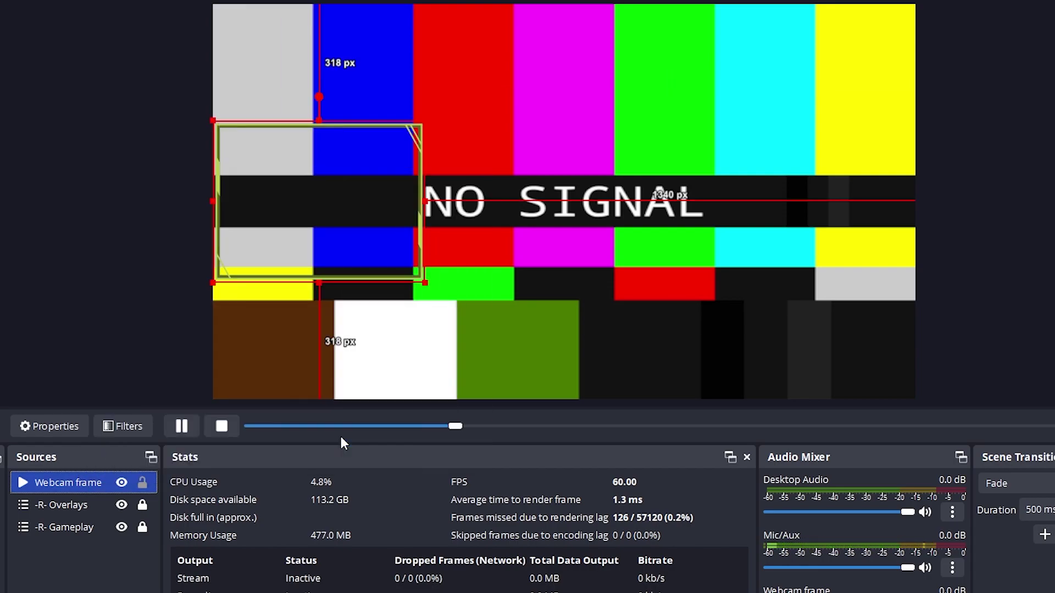
{"action": "left_click", "coordinate": [142, 484]}
{"action": "left_click_drag", "start_coordinate": [87, 483], "coordinate": [77, 515]}
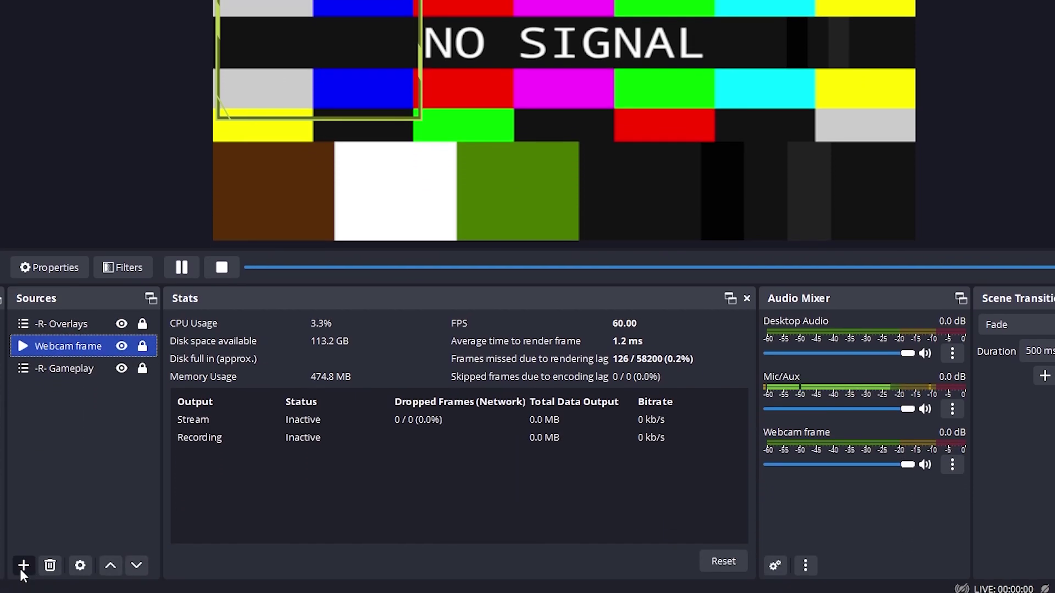
Add the existing -R- Webcam scene as a source and place it under Webcam frame
{"action": "left_click", "coordinate": [20, 568]}
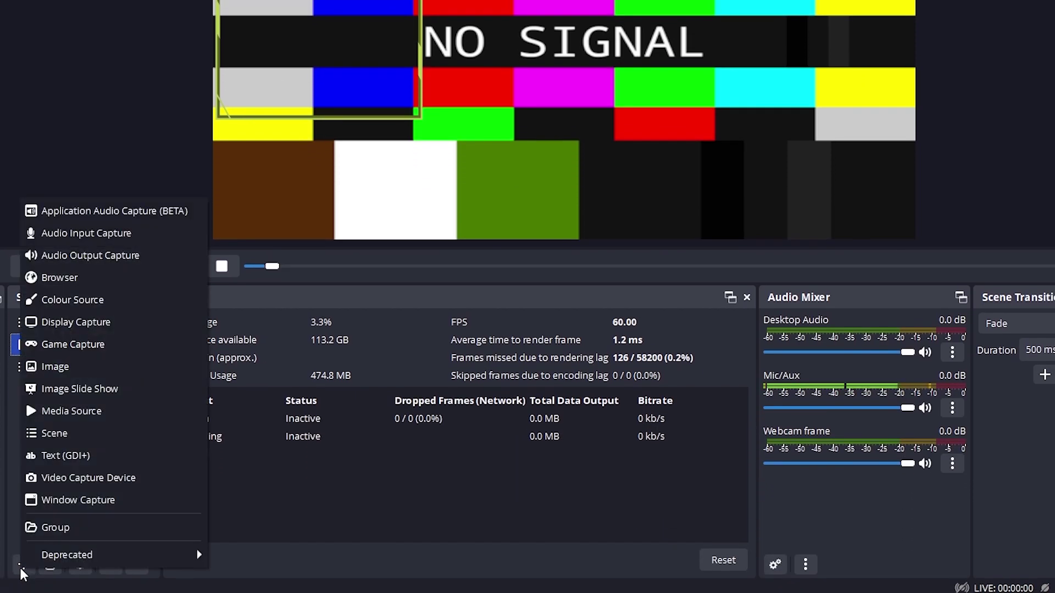
{"action": "left_click", "coordinate": [72, 439]}
{"action": "scroll", "coordinate": [566, 198], "scroll_direction": "down", "scroll_amount": 1}
{"action": "left_click", "coordinate": [565, 198]}
{"action": "scroll", "coordinate": [566, 204], "scroll_direction": "down", "scroll_amount": 2}
{"action": "left_click", "coordinate": [552, 207]}
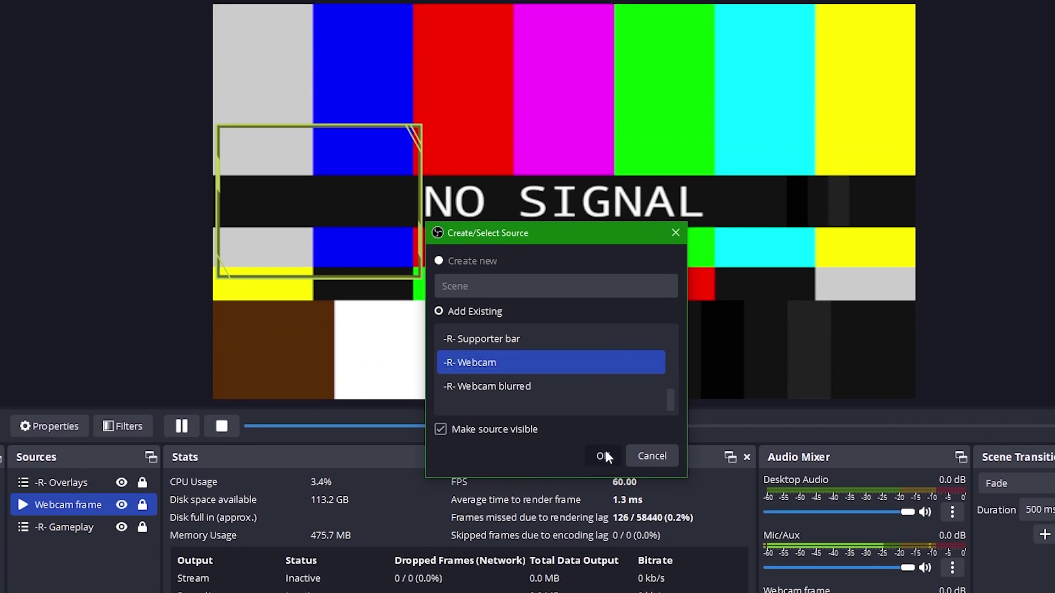
{"action": "left_click", "coordinate": [603, 456]}
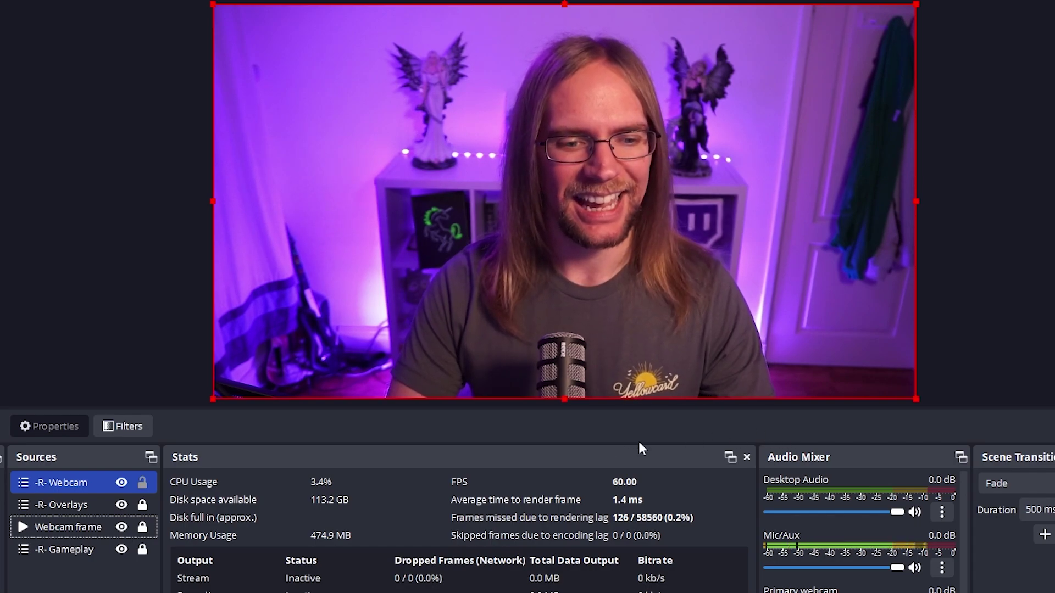
{"action": "left_click_drag", "start_coordinate": [57, 481], "coordinate": [72, 533]}
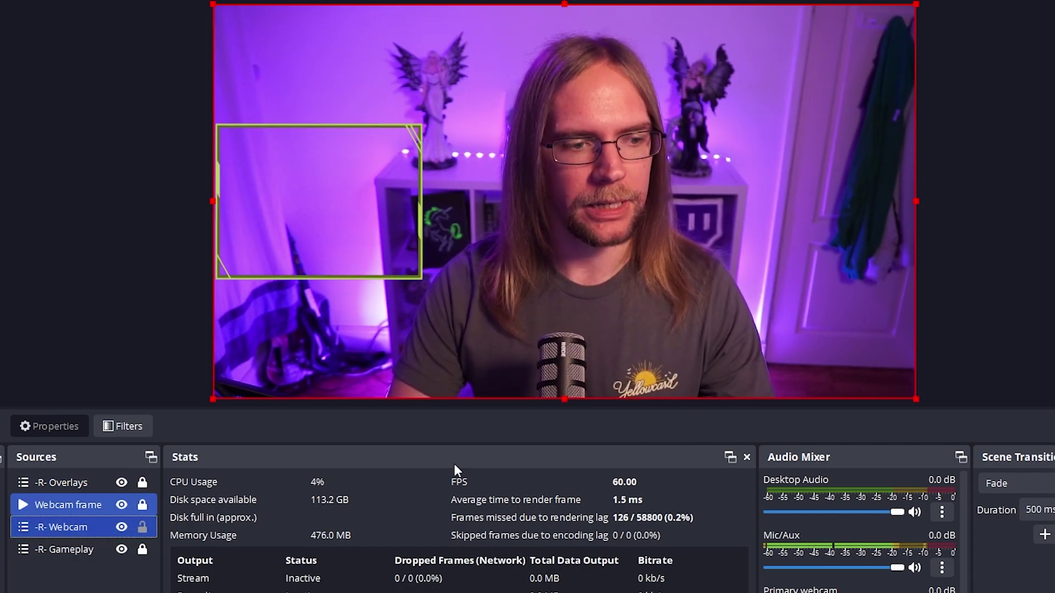
Shrink the -R- Webcam feed toward the frame and show the preview at full 1920x1080 canvas size
{"action": "left_click_drag", "start_coordinate": [916, 400], "coordinate": [614, 280]}
{"action": "left_click_drag", "start_coordinate": [699, 4], "coordinate": [440, 124]}
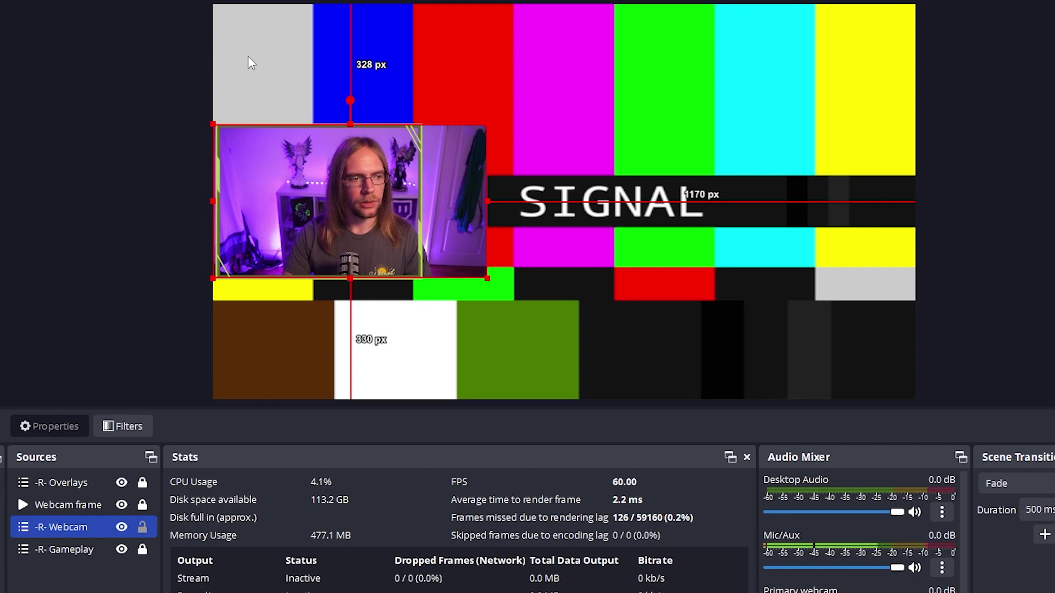
{"action": "left_click", "coordinate": [137, 97]}
{"action": "right_click", "coordinate": [137, 92]}
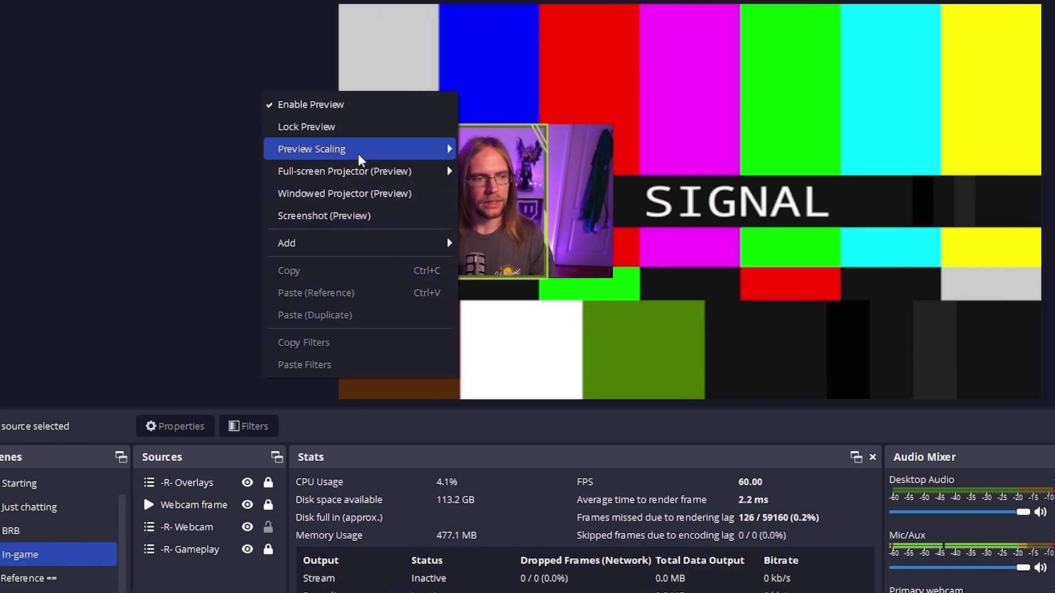
{"action": "mouse_move", "coordinate": [360, 158]}
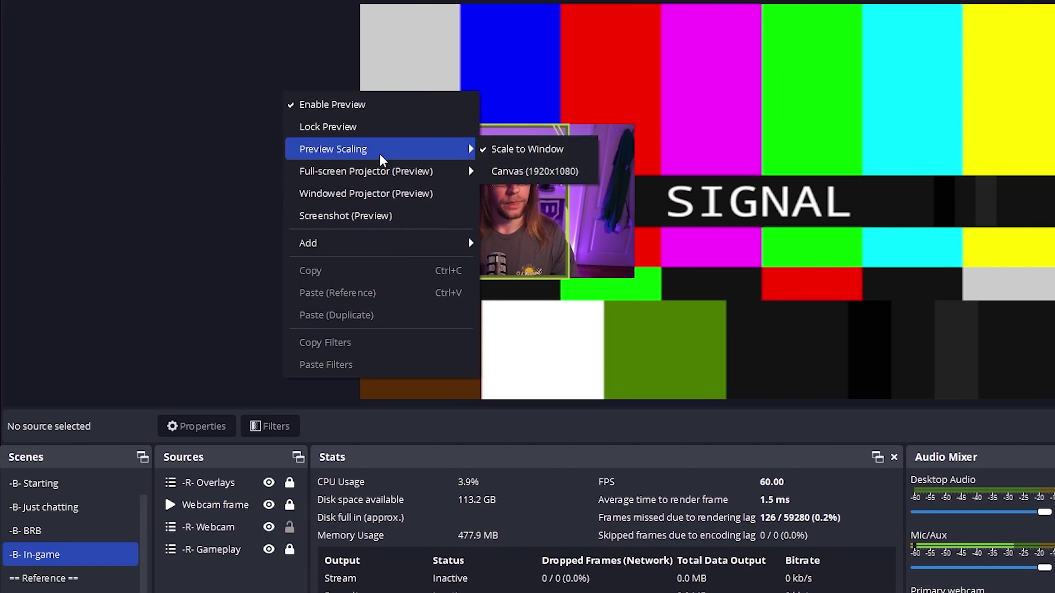
{"action": "left_click", "coordinate": [504, 171]}
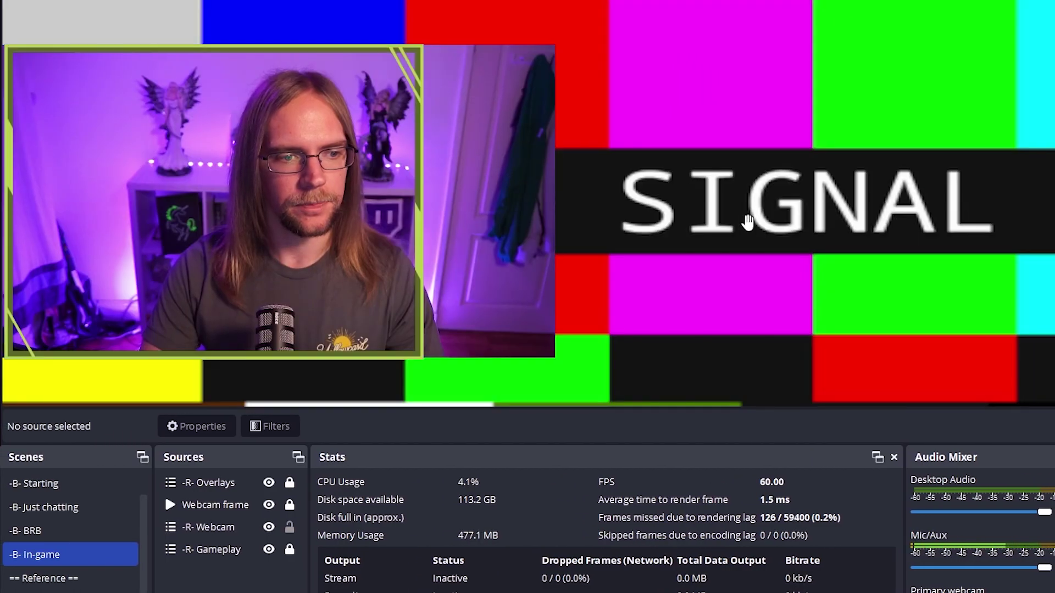
{"action": "scroll", "coordinate": [747, 225], "scroll_direction": "up", "scroll_amount": 4}
{"action": "scroll", "coordinate": [714, 239], "scroll_direction": "down", "scroll_amount": 2}
{"action": "left_click_drag", "start_coordinate": [707, 235], "coordinate": [796, 208]}
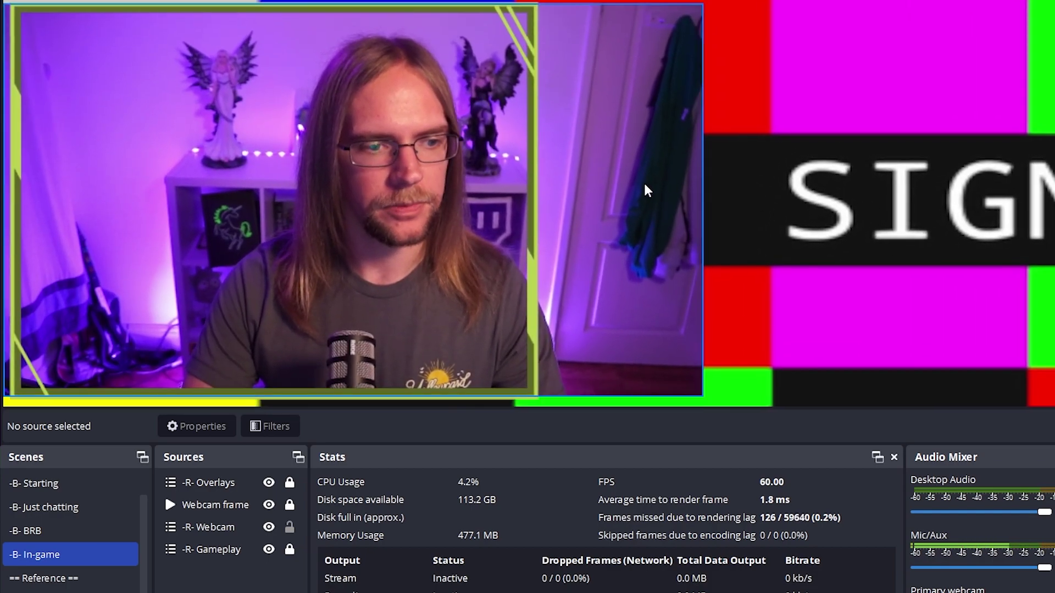
Crop the -R- Webcam's left and right sides so it fits inside the frame
{"action": "left_click", "coordinate": [677, 204]}
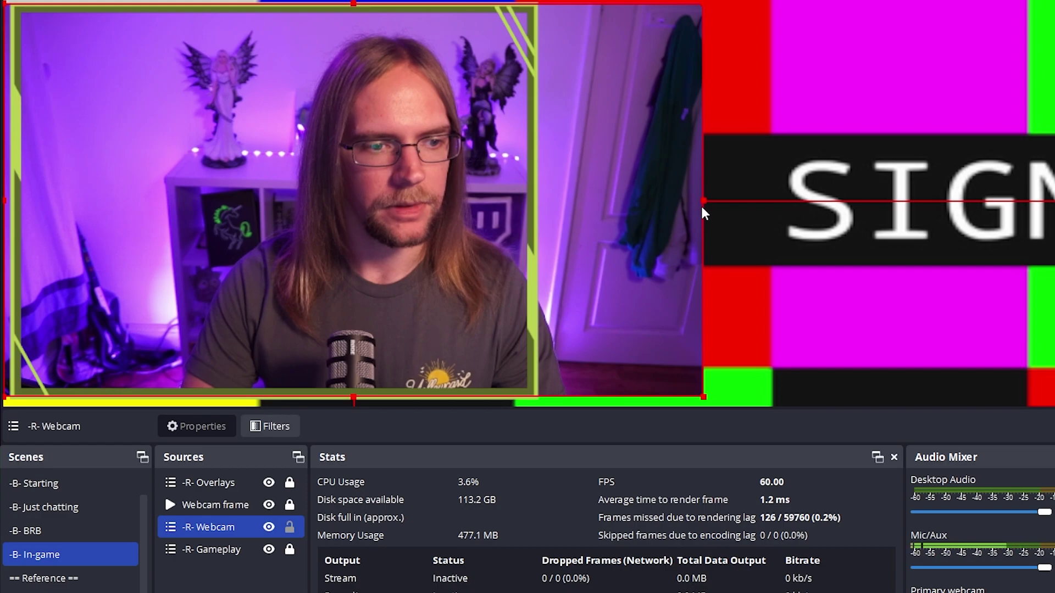
{"action": "left_click_drag", "start_coordinate": [703, 202], "coordinate": [535, 201]}
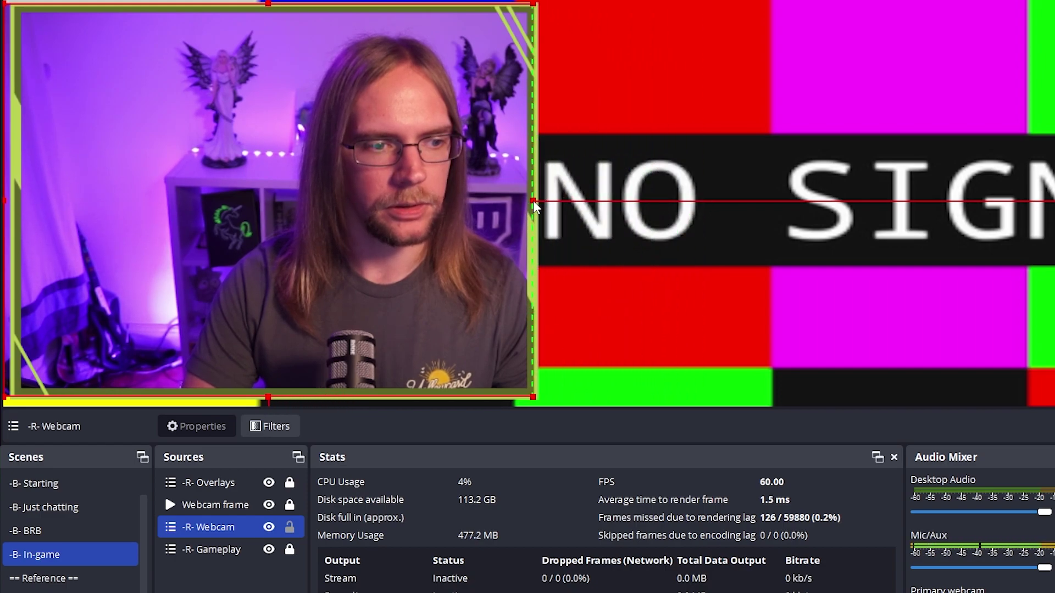
{"action": "left_click_drag", "start_coordinate": [7, 200], "coordinate": [64, 201]}
{"action": "left_click_drag", "start_coordinate": [565, 201], "coordinate": [628, 202]}
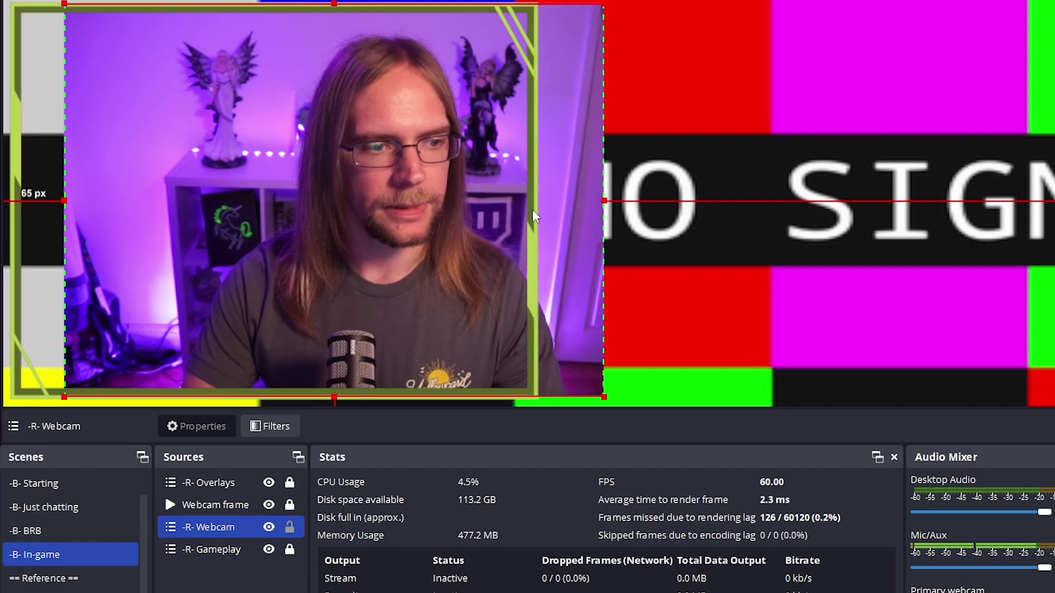
Lock -R- Webcam and set preview scaling back to Scale to Window
{"action": "left_click", "coordinate": [289, 527]}
{"action": "right_click", "coordinate": [726, 193]}
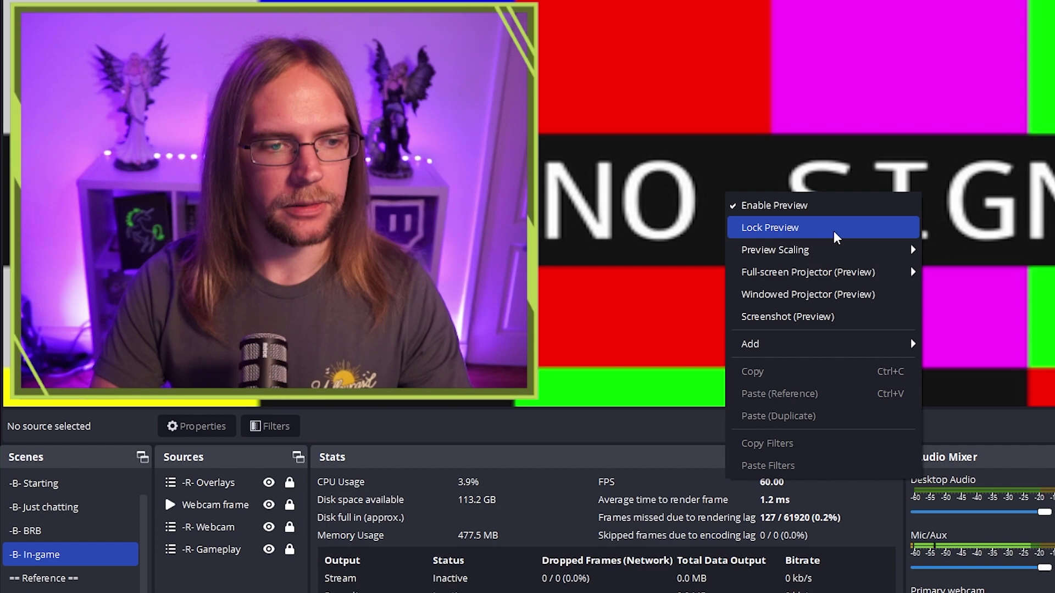
{"action": "mouse_move", "coordinate": [907, 250]}
{"action": "left_click", "coordinate": [957, 250]}
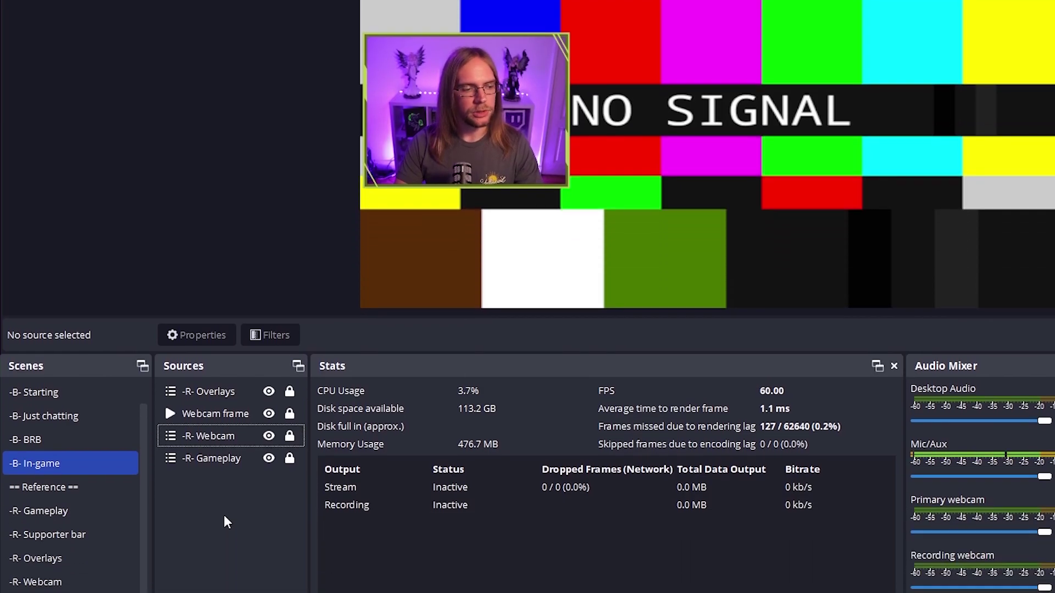
Create a 'Webcam group' and move Webcam frame and -R- Webcam into it
{"action": "right_click", "coordinate": [225, 468]}
{"action": "mouse_move", "coordinate": [254, 483]}
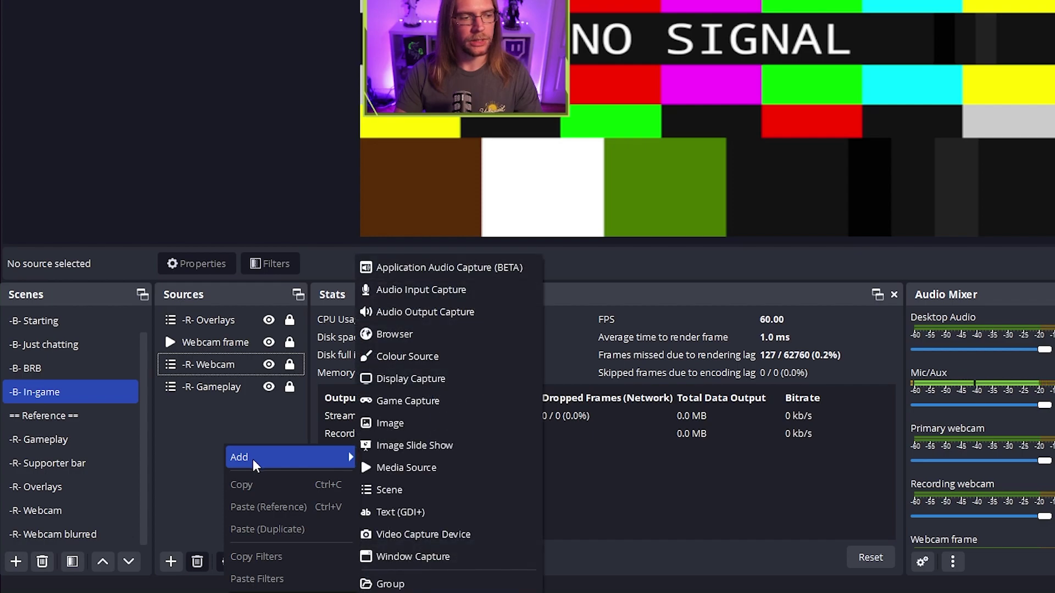
{"action": "left_click", "coordinate": [438, 582]}
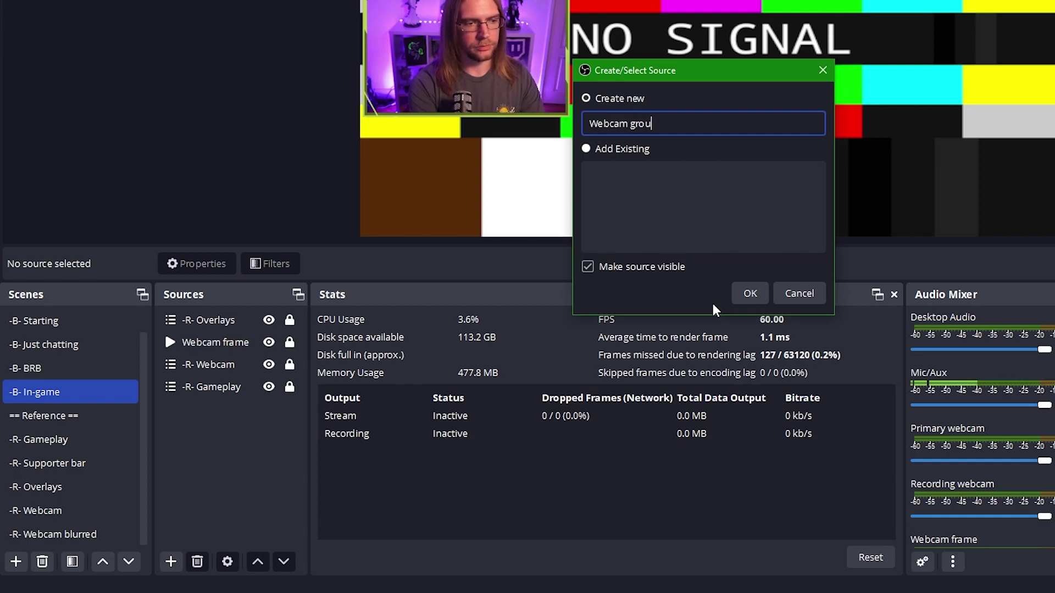
{"action": "key", "text": "Return"}
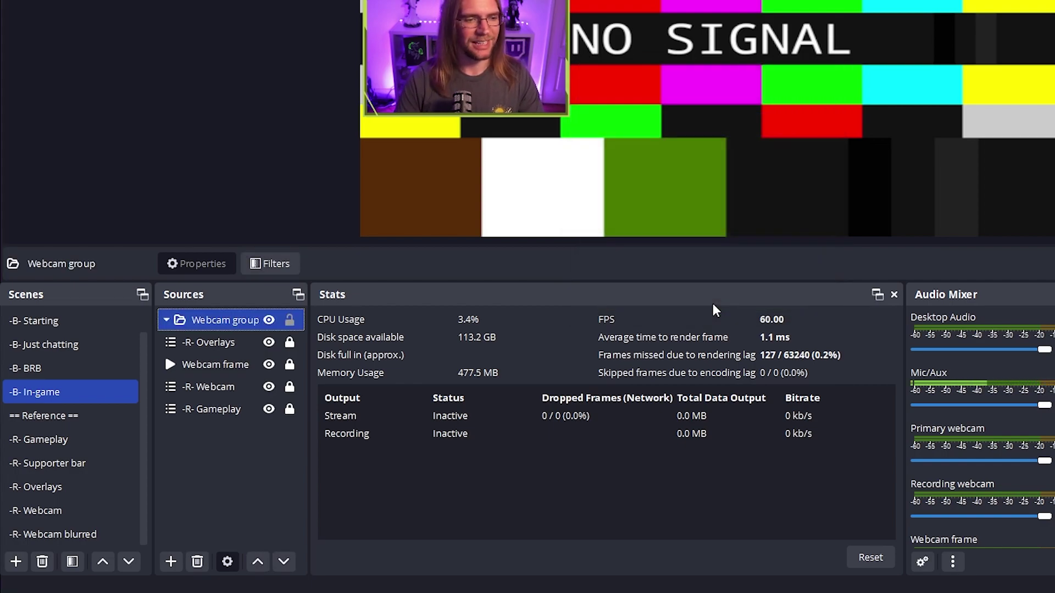
{"action": "left_click", "coordinate": [249, 364]}
{"action": "left_click_drag", "start_coordinate": [249, 365], "coordinate": [238, 318]}
{"action": "left_click", "coordinate": [223, 391], "text": "ctrl"}
{"action": "left_click_drag", "start_coordinate": [221, 391], "coordinate": [230, 348]}
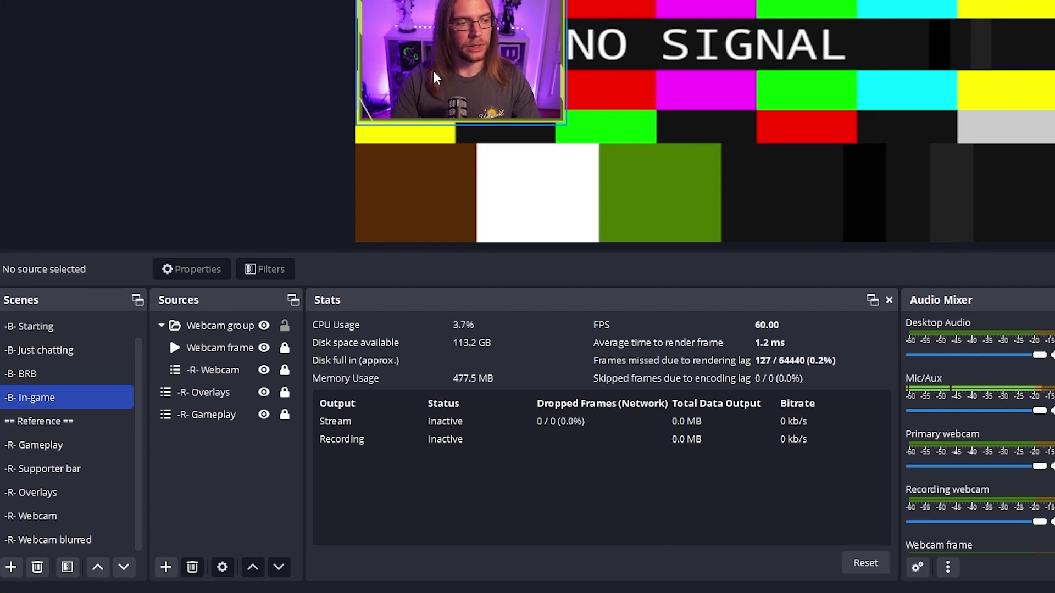
Move the Webcam group to the centre of the canvas
{"action": "left_click_drag", "start_coordinate": [429, 65], "coordinate": [666, 124]}
{"action": "left_click_drag", "start_coordinate": [566, 235], "coordinate": [513, 149]}
{"action": "left_click", "coordinate": [504, 163]}
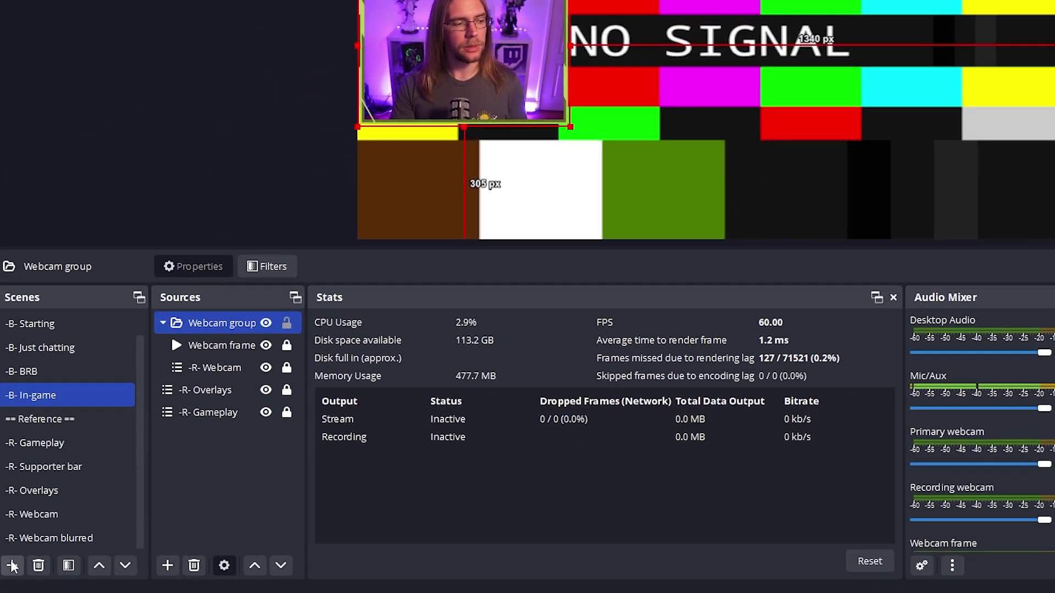
Create a new empty scene named '-B- Ending'
{"action": "left_click", "coordinate": [13, 563]}
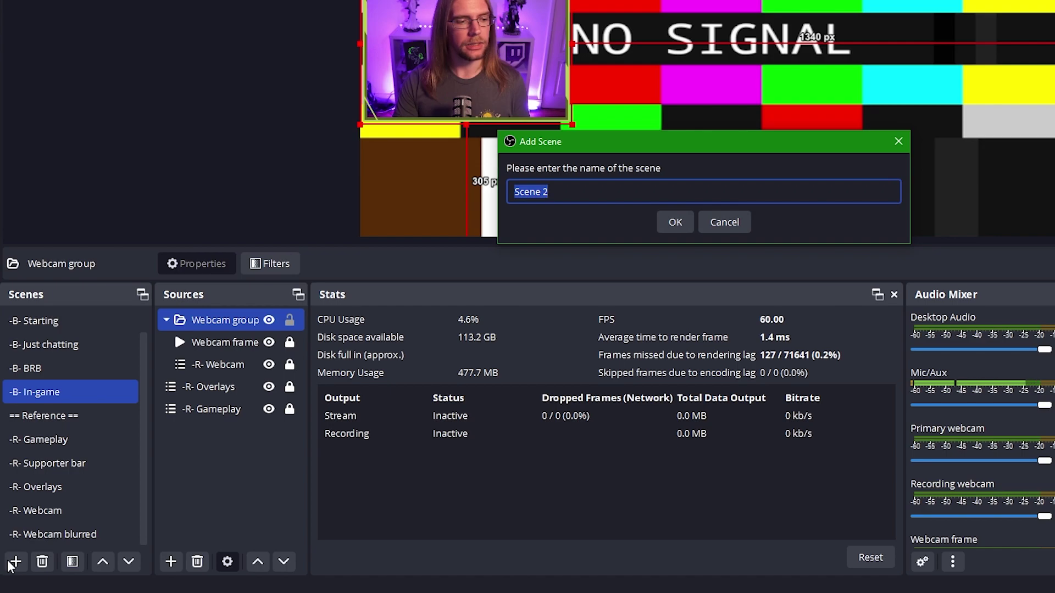
{"action": "type", "text": "-B- Ending"}
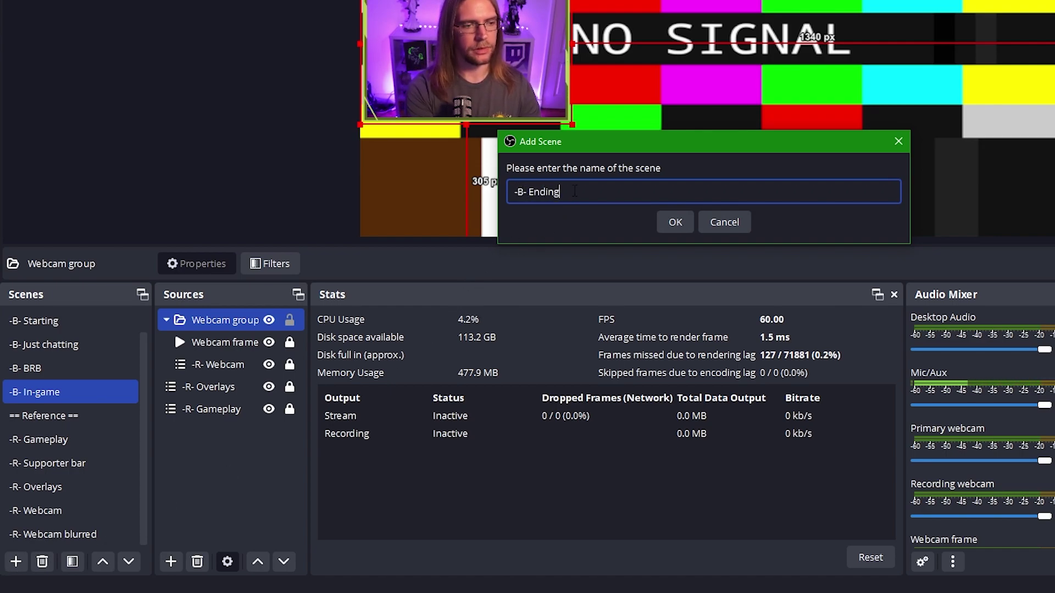
{"action": "key", "text": "Return"}
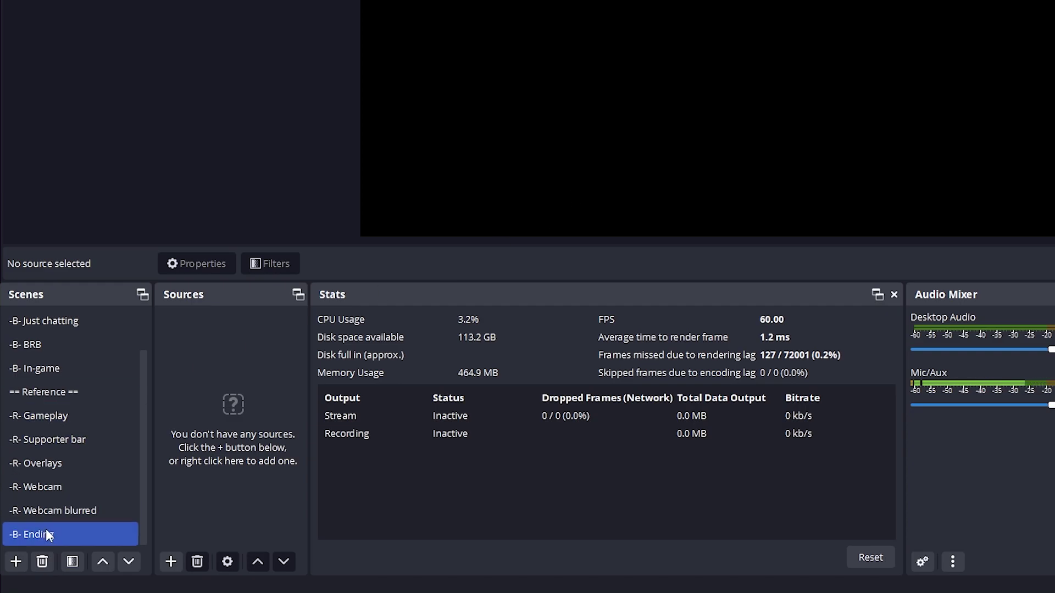
Move -B- Ending below -B- In-game and nest the -R- Overlays scene in it
{"action": "left_click_drag", "start_coordinate": [45, 530], "coordinate": [58, 374]}
{"action": "left_click", "coordinate": [171, 561]}
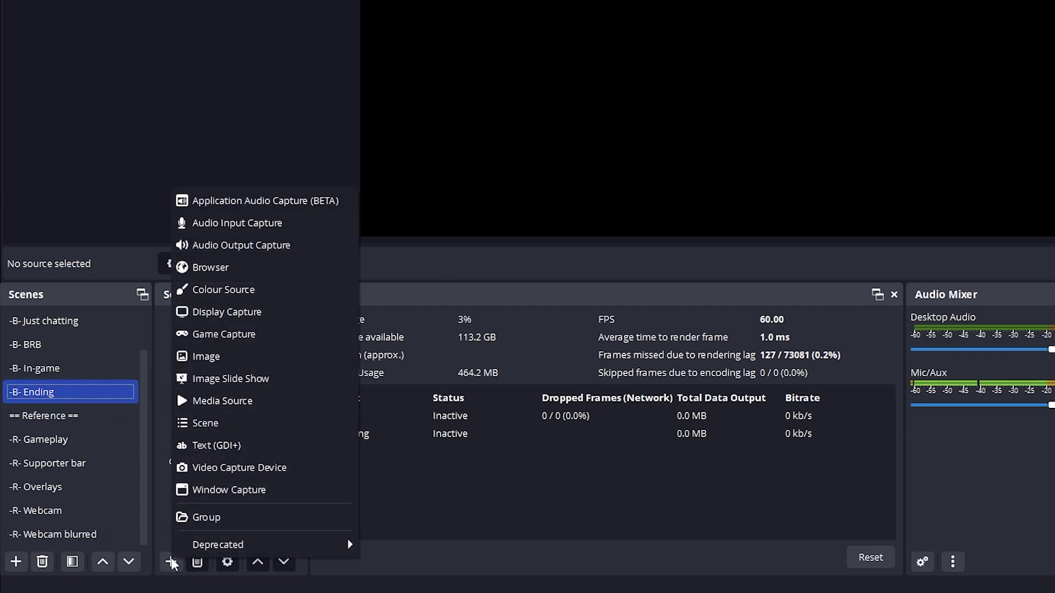
{"action": "left_click", "coordinate": [201, 424]}
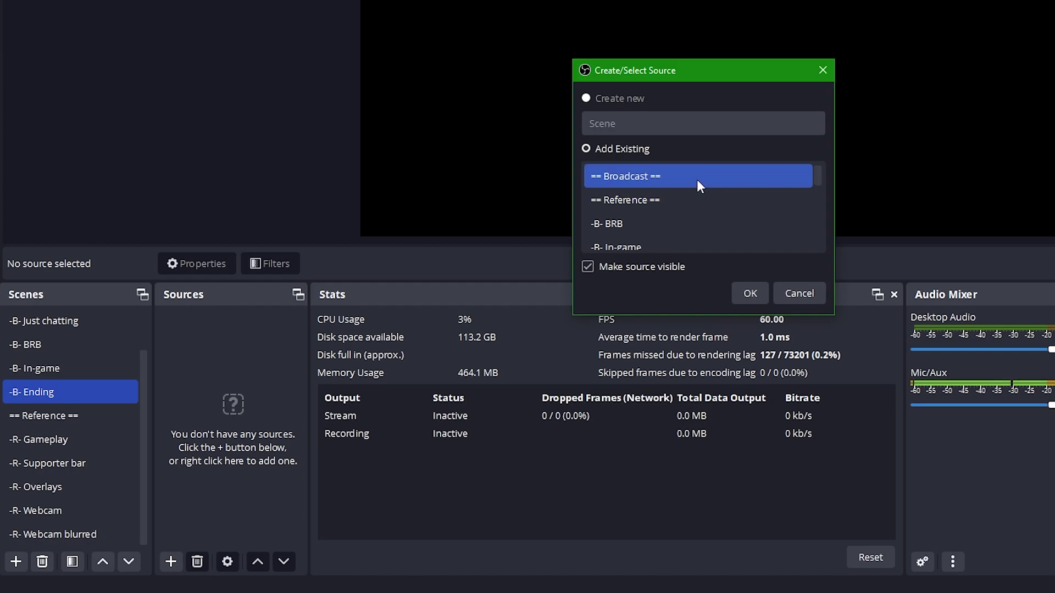
{"action": "scroll", "coordinate": [696, 179], "scroll_direction": "down", "scroll_amount": 4}
{"action": "left_click", "coordinate": [652, 196]}
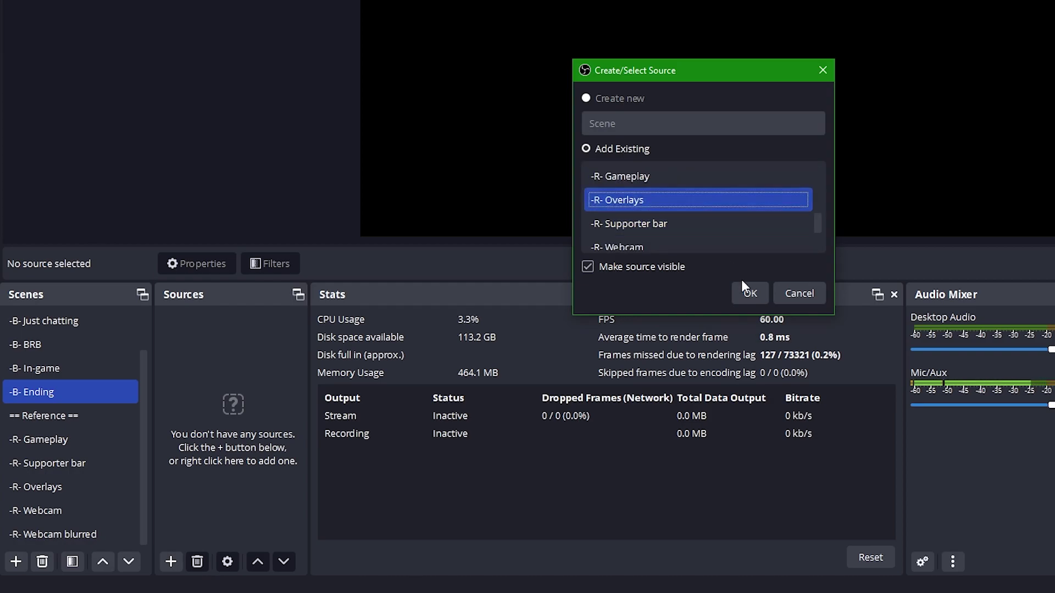
{"action": "left_click", "coordinate": [749, 293]}
Nest -R- Supporter bar below -R- Overlays and lock both sources
{"action": "left_click", "coordinate": [173, 554]}
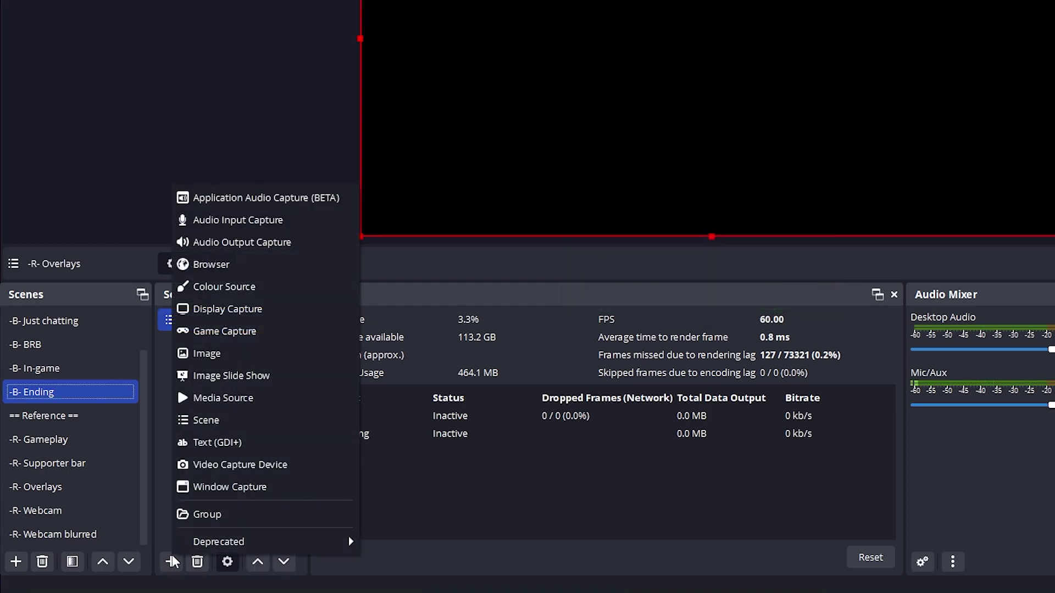
{"action": "left_click", "coordinate": [240, 419]}
{"action": "left_click", "coordinate": [633, 223]}
{"action": "scroll", "coordinate": [637, 220], "scroll_direction": "down", "scroll_amount": 4}
{"action": "left_click", "coordinate": [640, 218]}
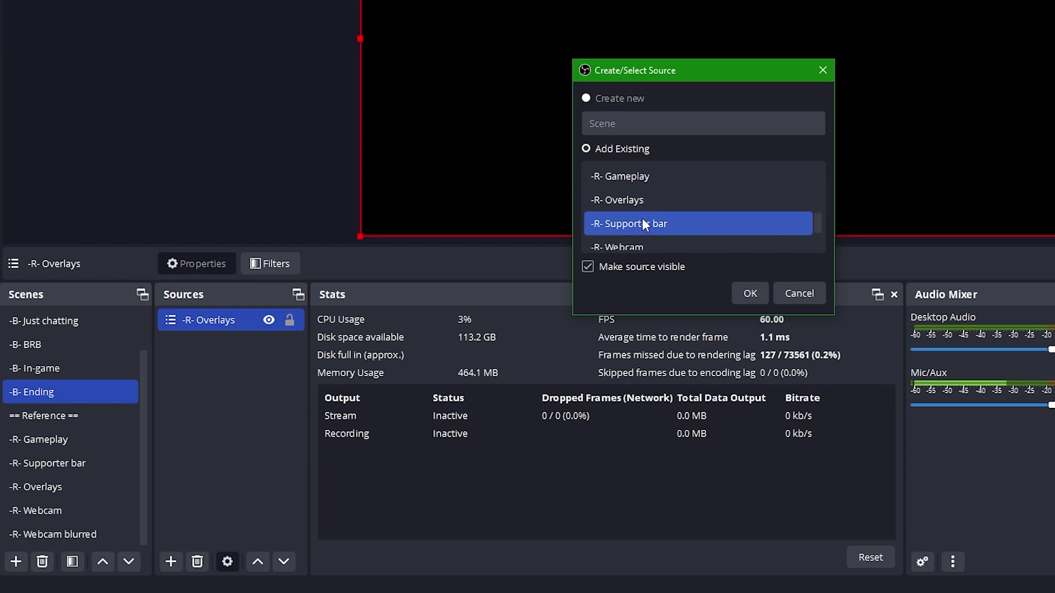
{"action": "left_click", "coordinate": [741, 293]}
{"action": "left_click_drag", "start_coordinate": [252, 328], "coordinate": [234, 356]}
{"action": "left_click", "coordinate": [290, 320]}
{"action": "left_click", "coordinate": [290, 342]}
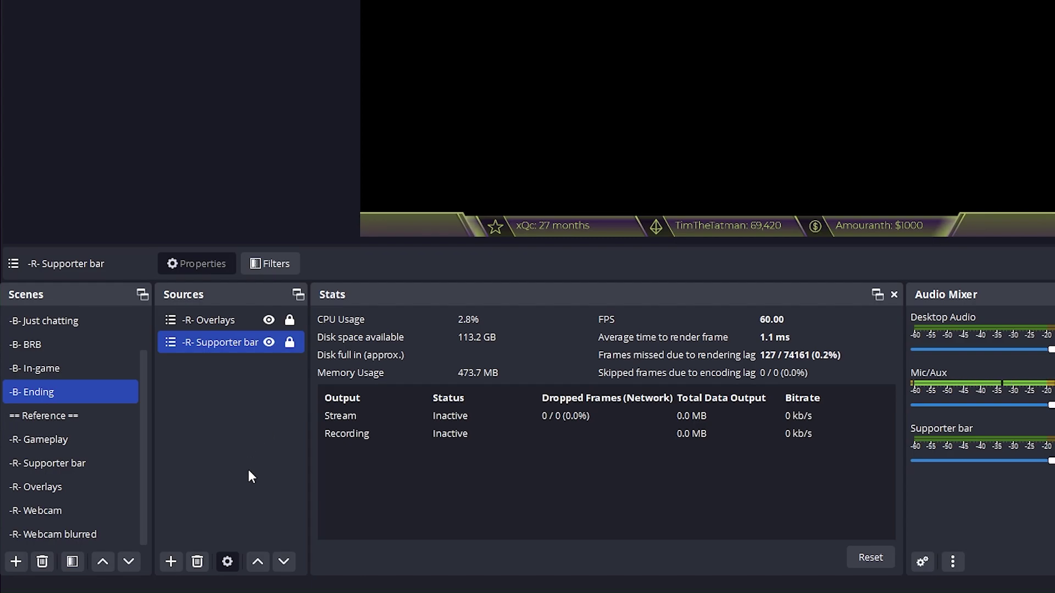
{"action": "left_click", "coordinate": [171, 561]}
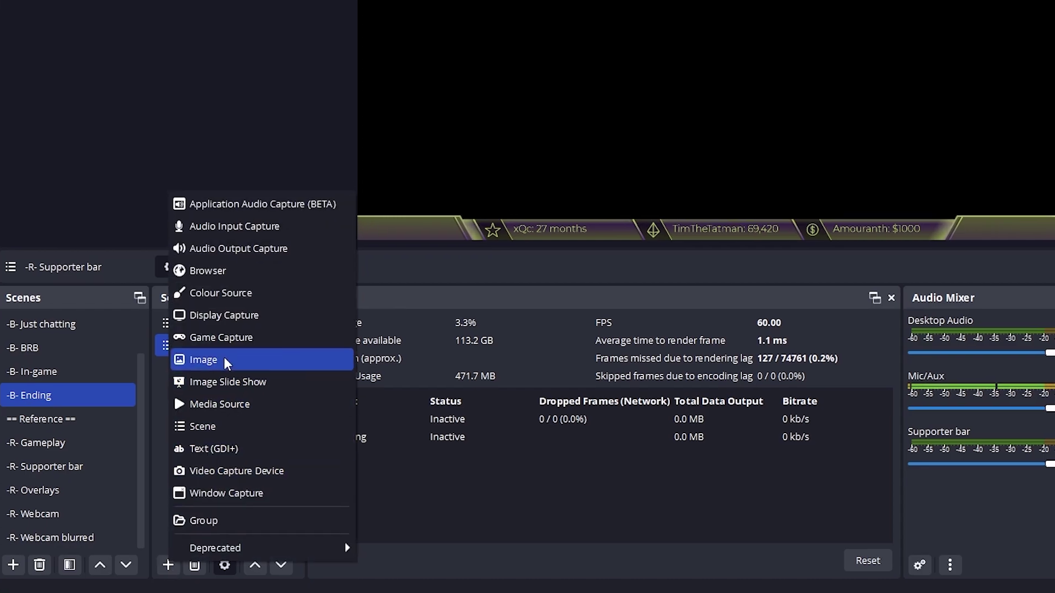
Add an 'Ending card' image source showing StreamEnding.png, moved to the bottom layer and locked
{"action": "left_click", "coordinate": [223, 357]}
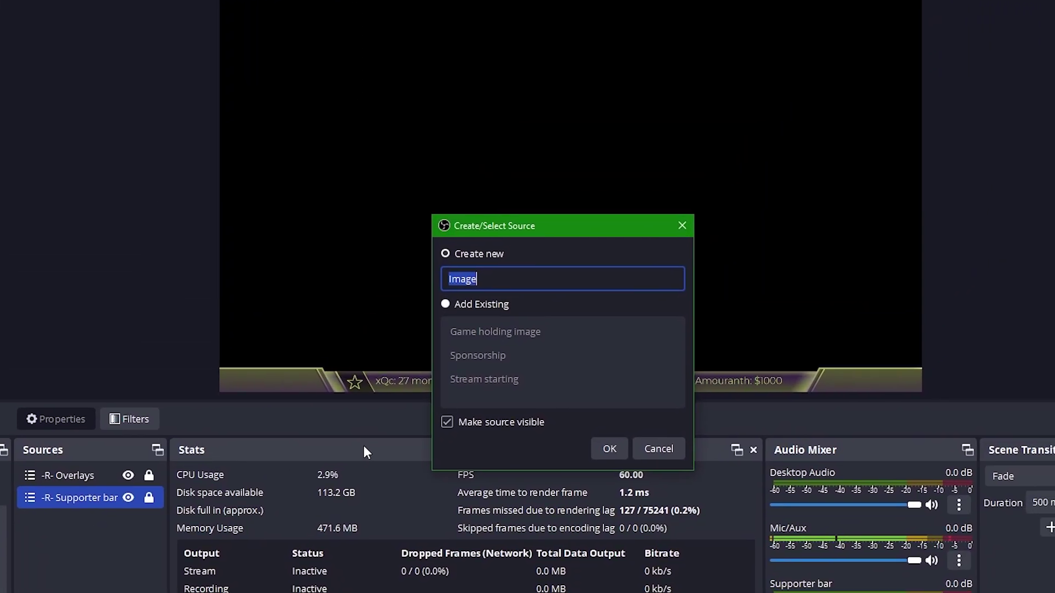
{"action": "type", "text": "En"}
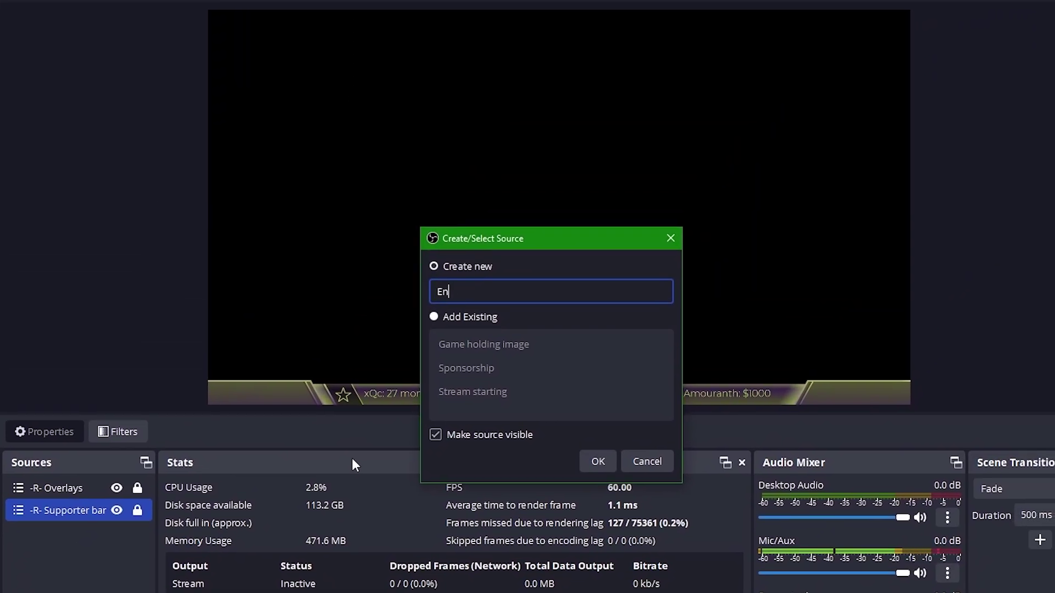
{"action": "type", "text": "ding card"}
{"action": "key", "text": "Return"}
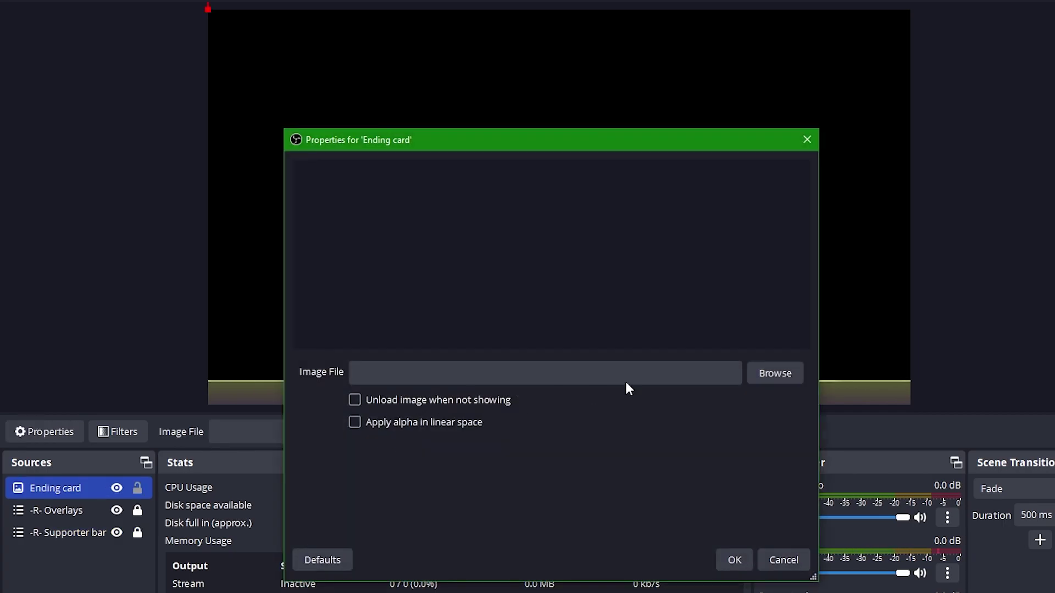
{"action": "left_click", "coordinate": [784, 373]}
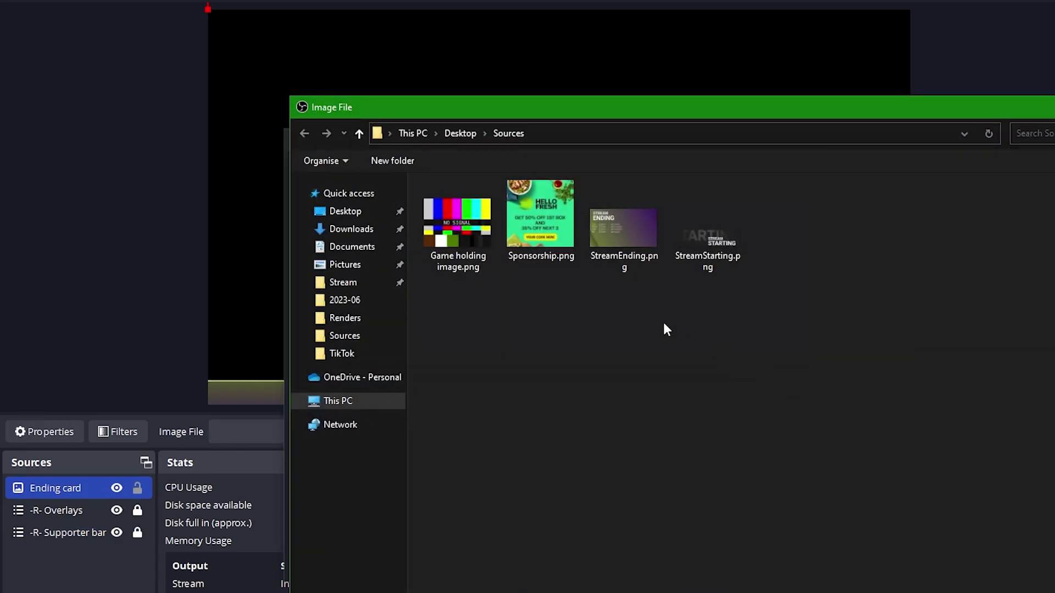
{"action": "double_click", "coordinate": [650, 243]}
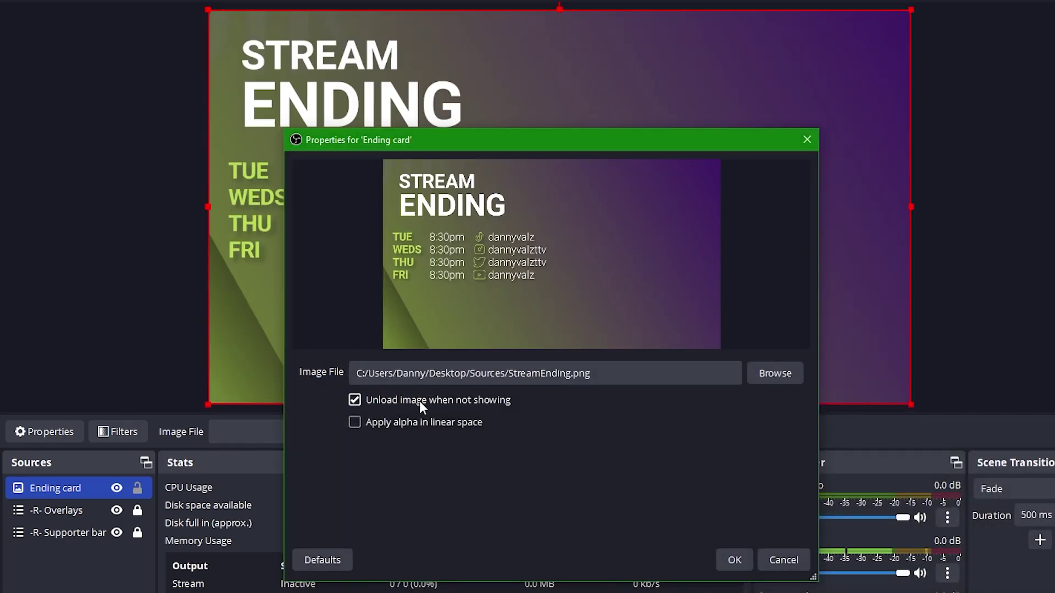
{"action": "left_click", "coordinate": [734, 559]}
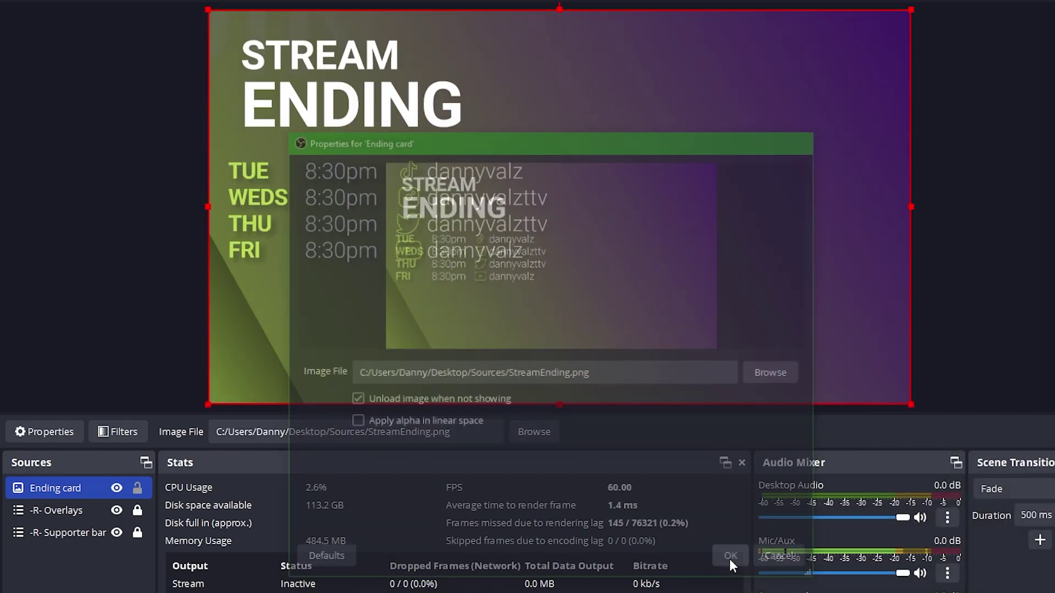
{"action": "left_click_drag", "start_coordinate": [75, 493], "coordinate": [91, 560]}
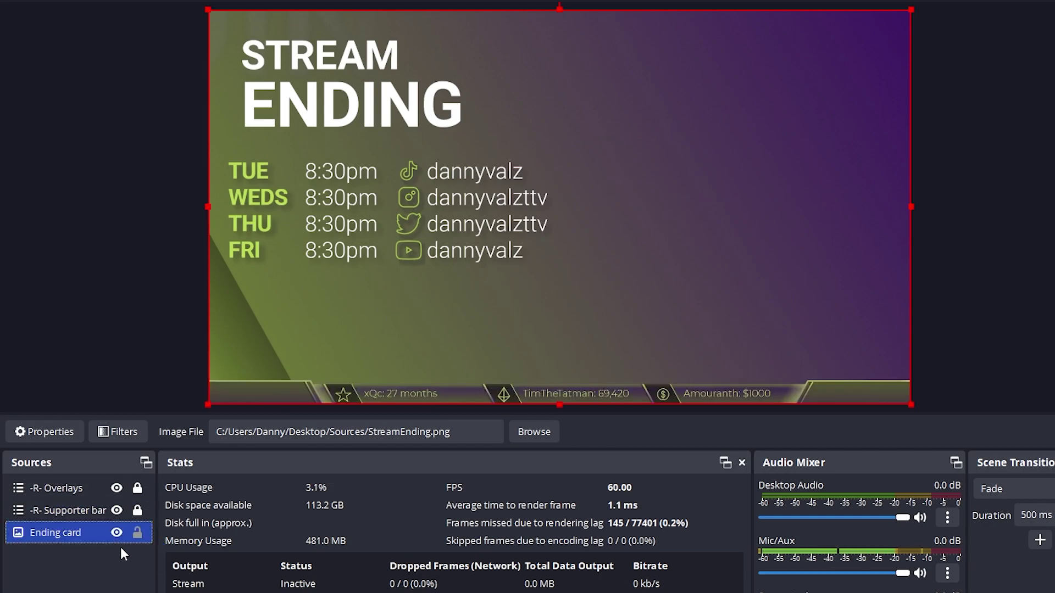
{"action": "left_click", "coordinate": [136, 534]}
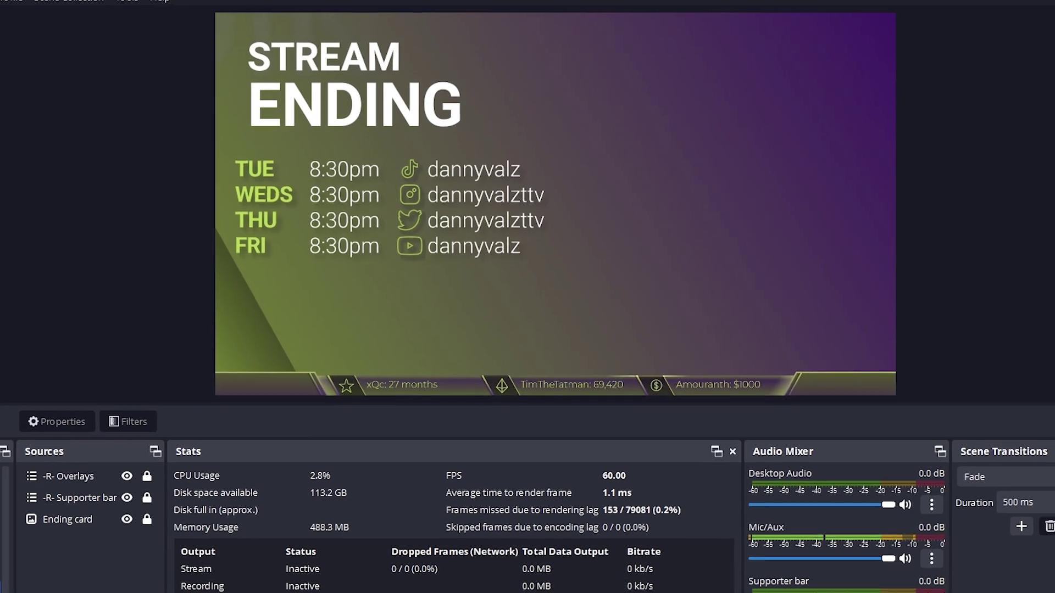
Copy the Unicorn logo from -B- BRB and paste it as a reference into -B- Ending
{"action": "left_click", "coordinate": [0, 592]}
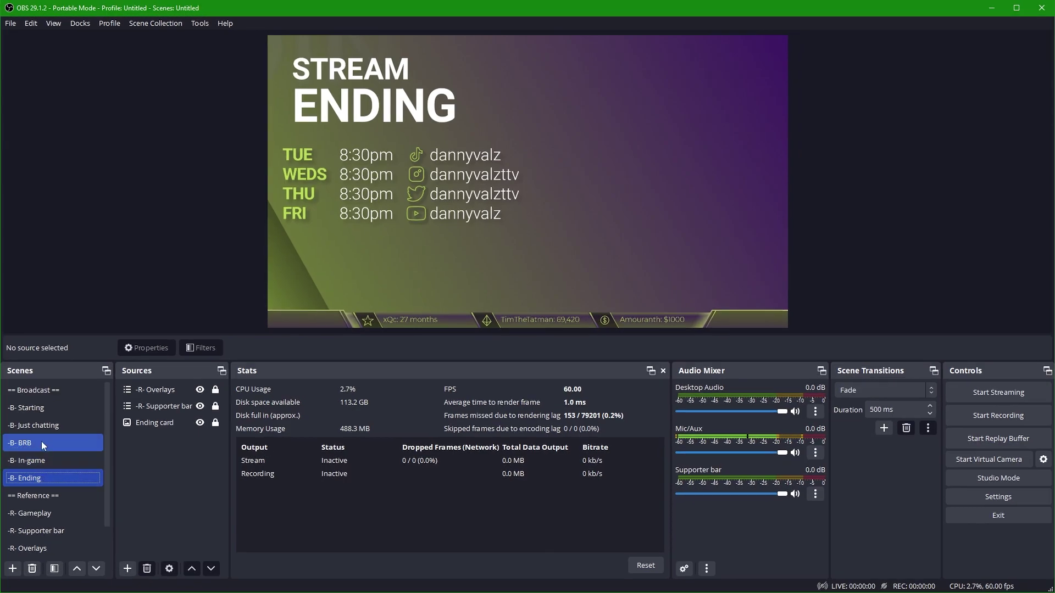
{"action": "left_click", "coordinate": [41, 439]}
{"action": "left_click", "coordinate": [159, 423]}
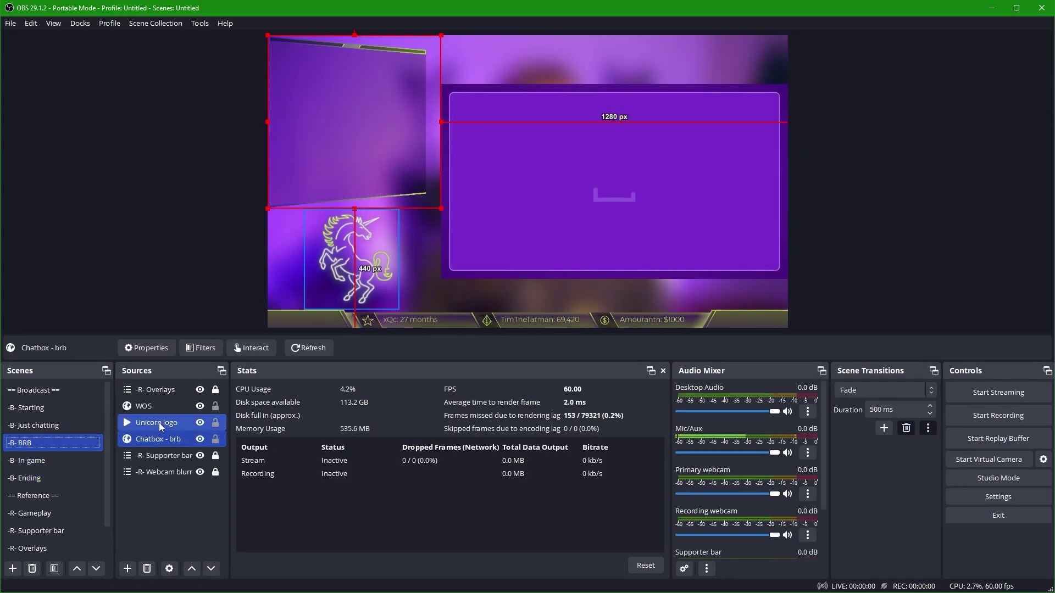
{"action": "right_click", "coordinate": [159, 423]}
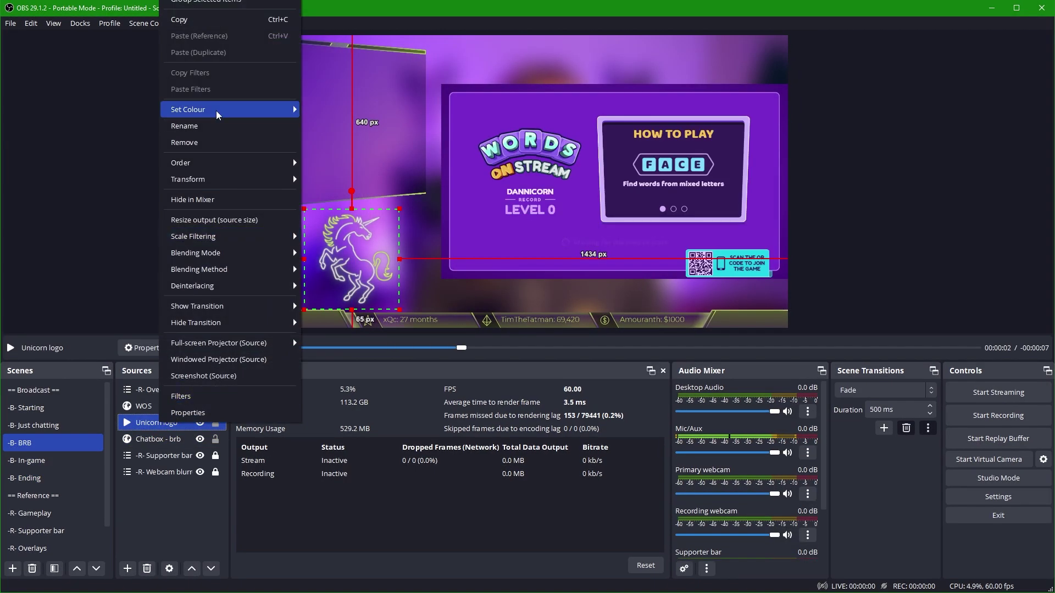
{"action": "left_click", "coordinate": [209, 21]}
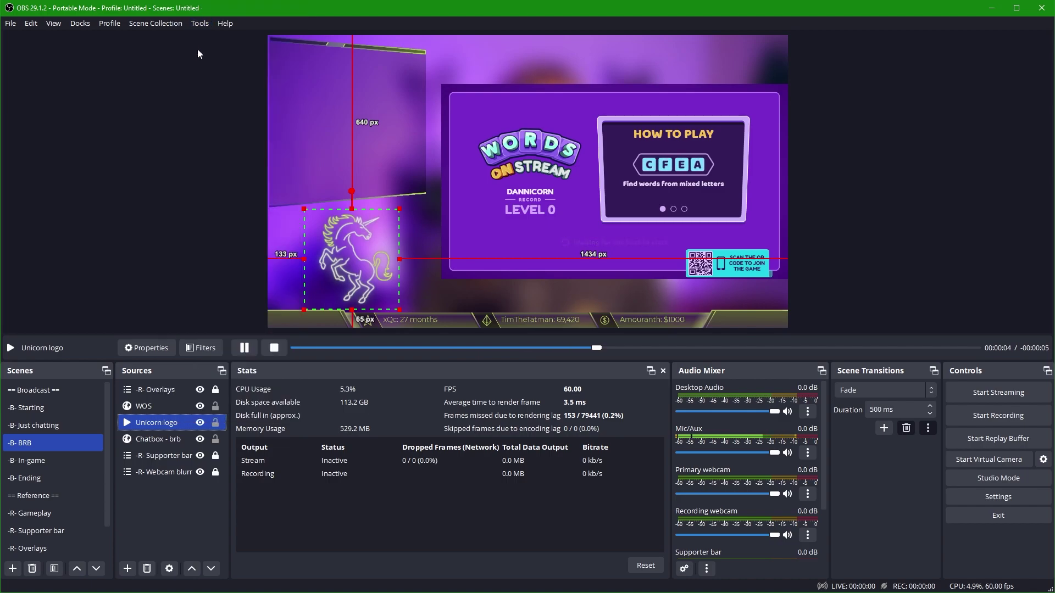
{"action": "left_click", "coordinate": [27, 482]}
{"action": "right_click", "coordinate": [154, 457]}
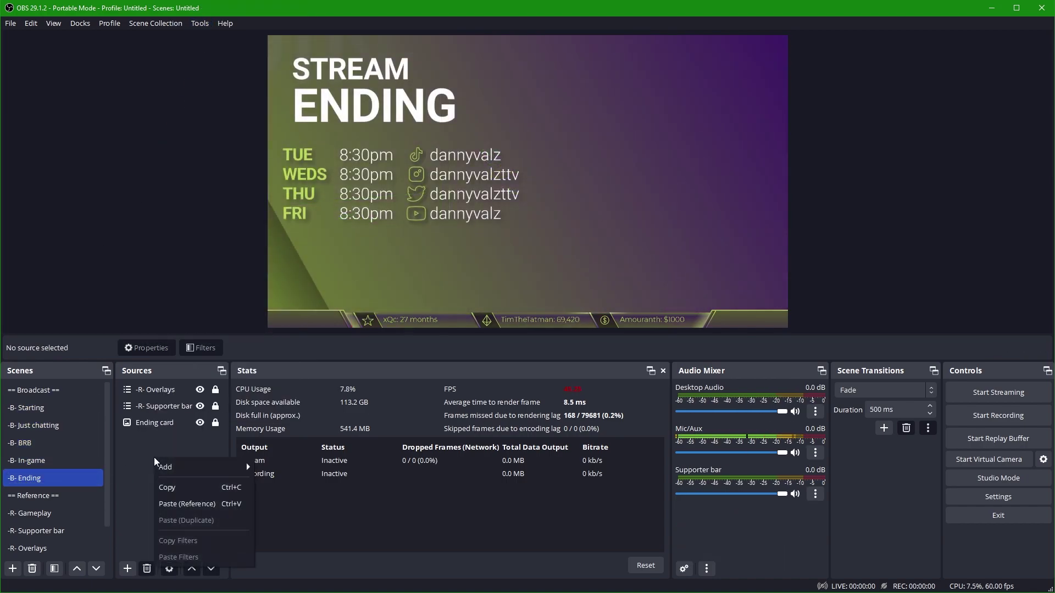
{"action": "left_click", "coordinate": [184, 503]}
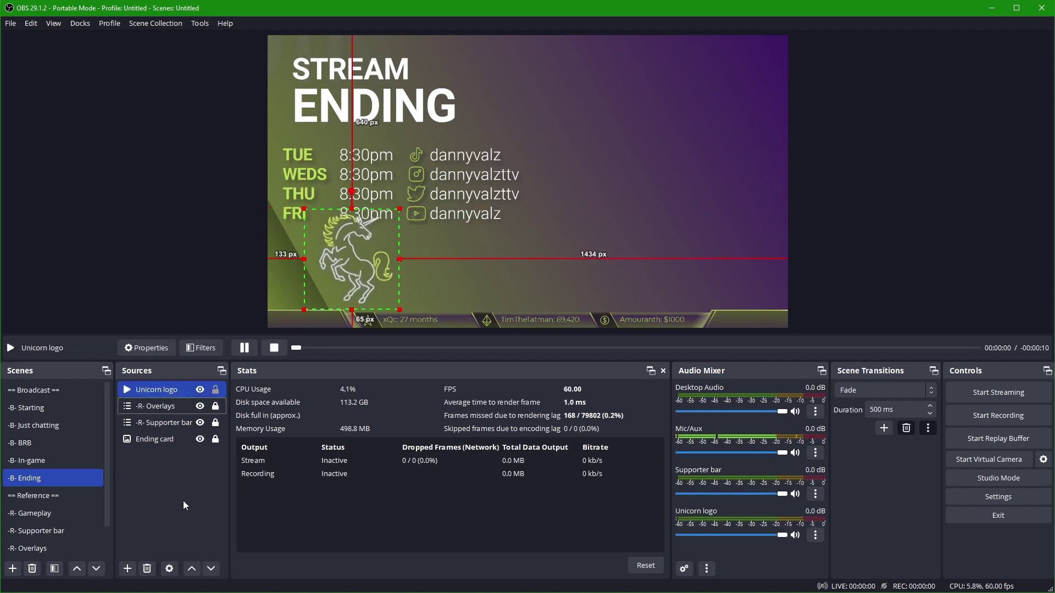
Shrink the Unicorn logo, place it under the schedule, and move -R- Overlays to the top
{"action": "left_click_drag", "start_coordinate": [368, 265], "coordinate": [417, 251]}
{"action": "left_click_drag", "start_coordinate": [443, 209], "coordinate": [425, 229]}
{"action": "left_click_drag", "start_coordinate": [387, 277], "coordinate": [397, 272]}
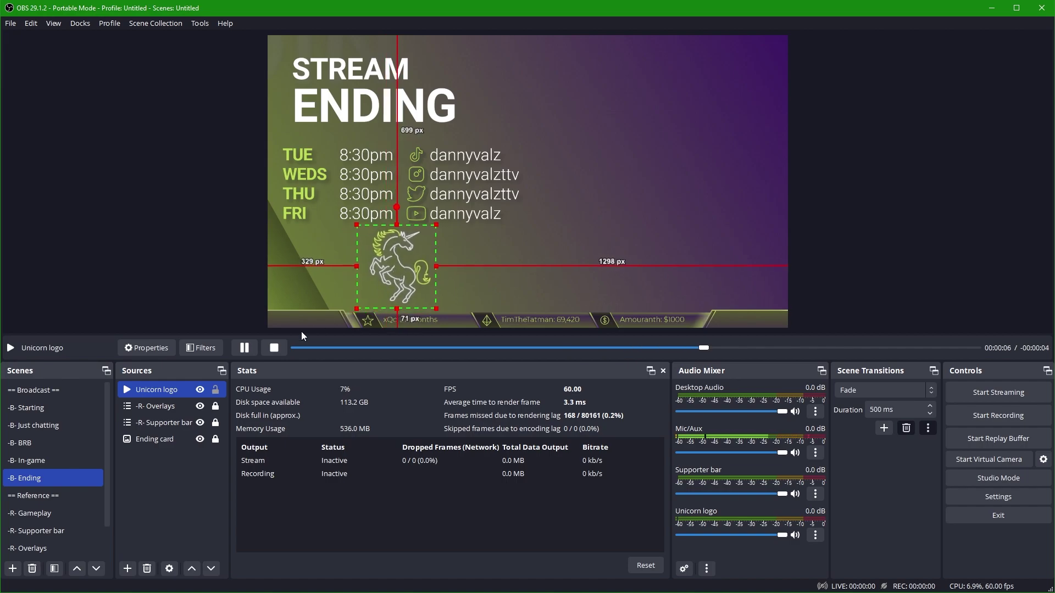
{"action": "left_click", "coordinate": [19, 445]}
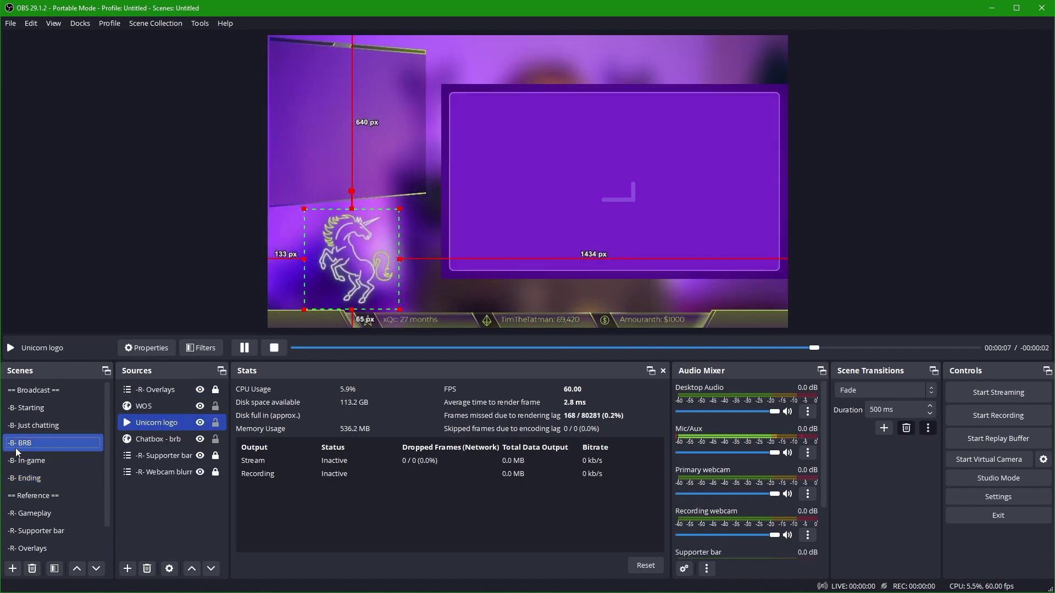
{"action": "left_click", "coordinate": [20, 460]}
{"action": "left_click", "coordinate": [21, 478]}
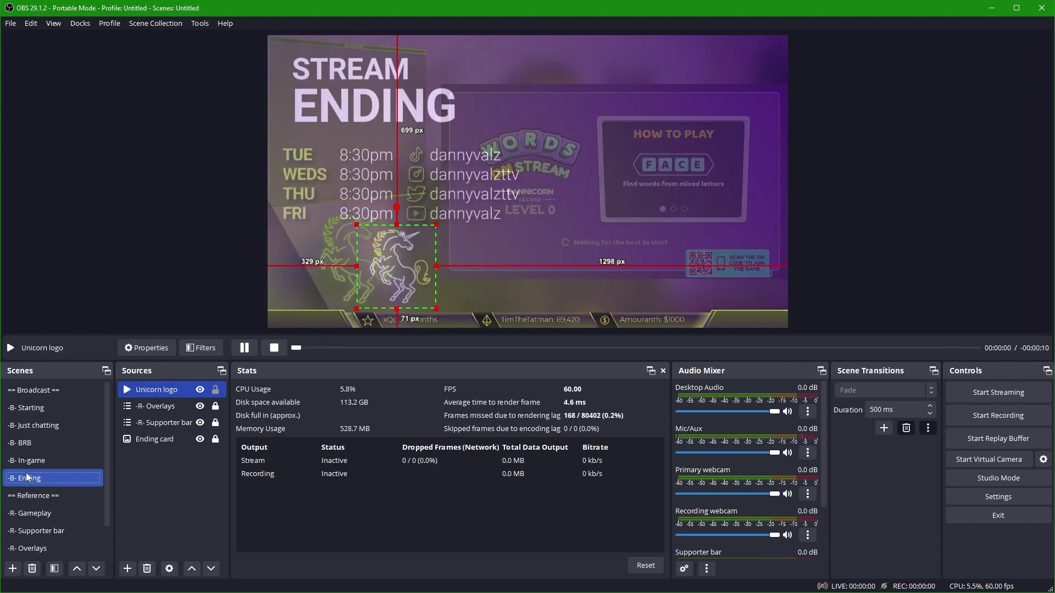
{"action": "left_click_drag", "start_coordinate": [166, 411], "coordinate": [167, 395]}
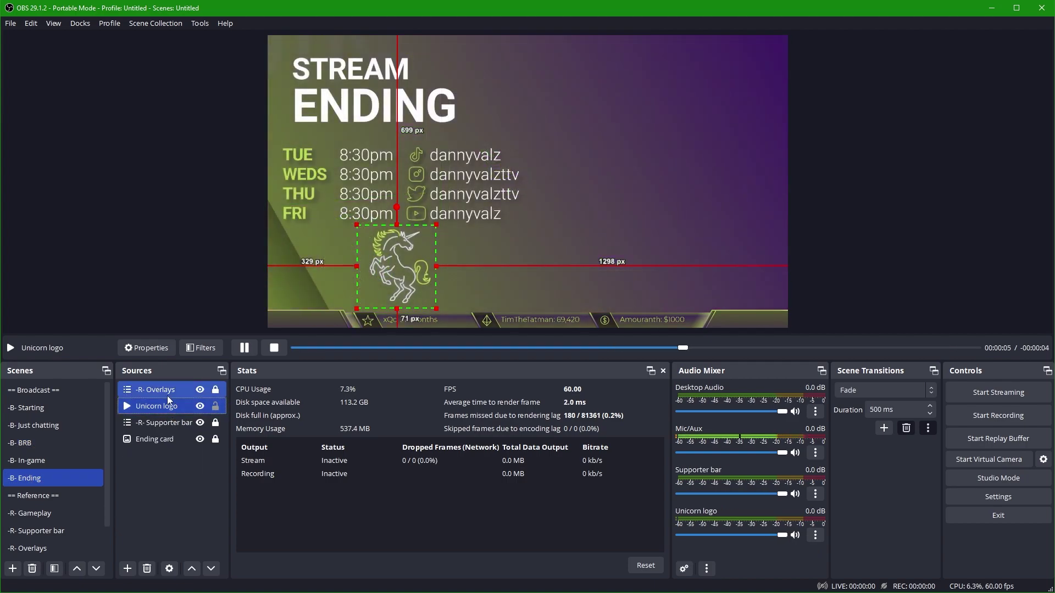
Add a 900×450 'Chatbox - ending' browser source and place it in the lower right
{"action": "left_click", "coordinate": [159, 422]}
{"action": "left_click", "coordinate": [127, 569]}
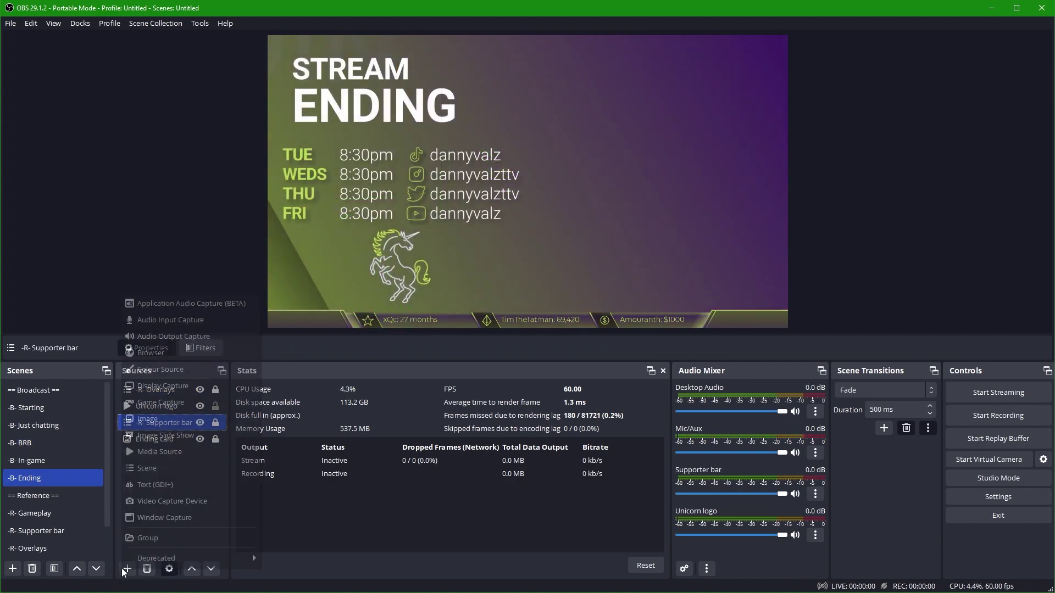
{"action": "left_click", "coordinate": [151, 353]}
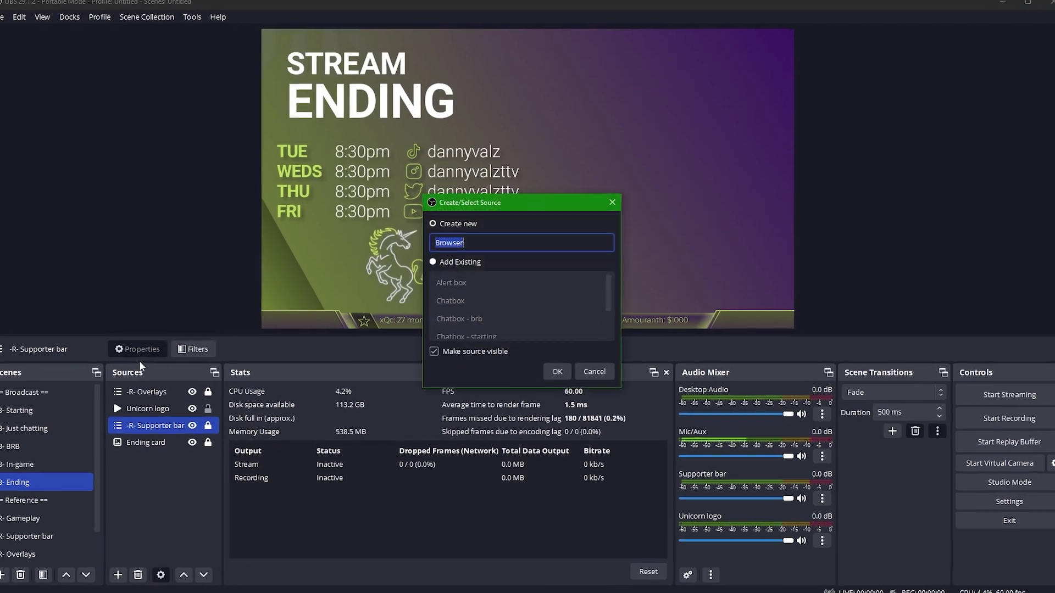
{"action": "type", "text": "Chatbox - ending"}
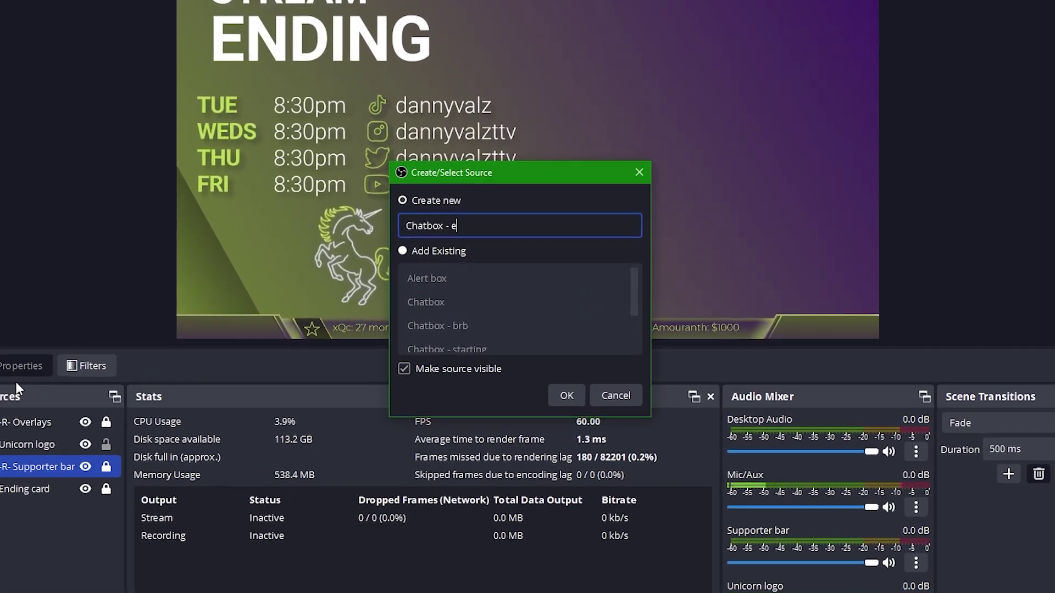
{"action": "key", "text": "Return"}
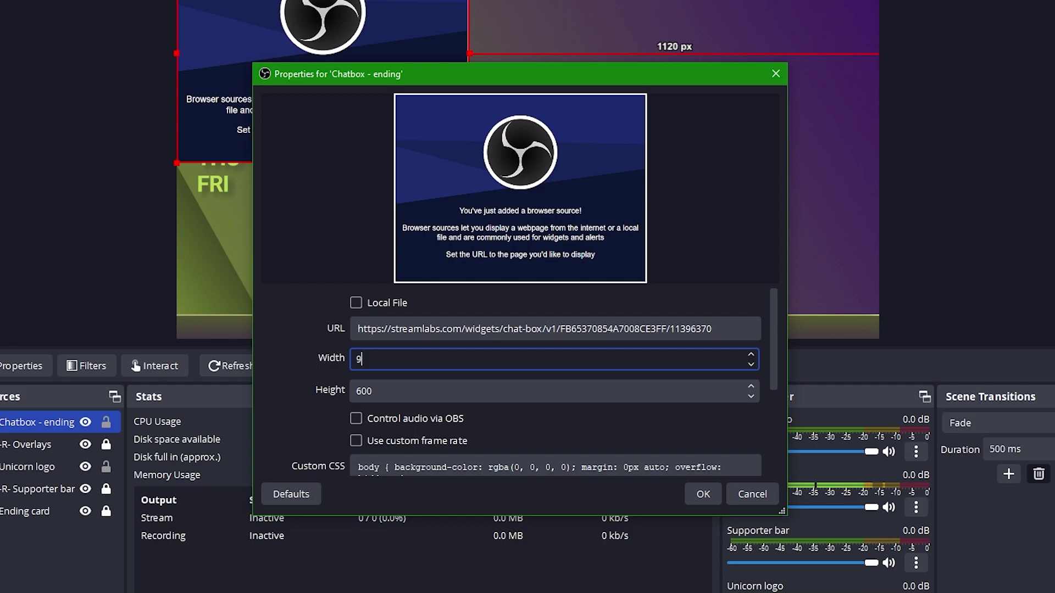
{"action": "key", "text": "Tab"}
{"action": "type", "text": "4"}
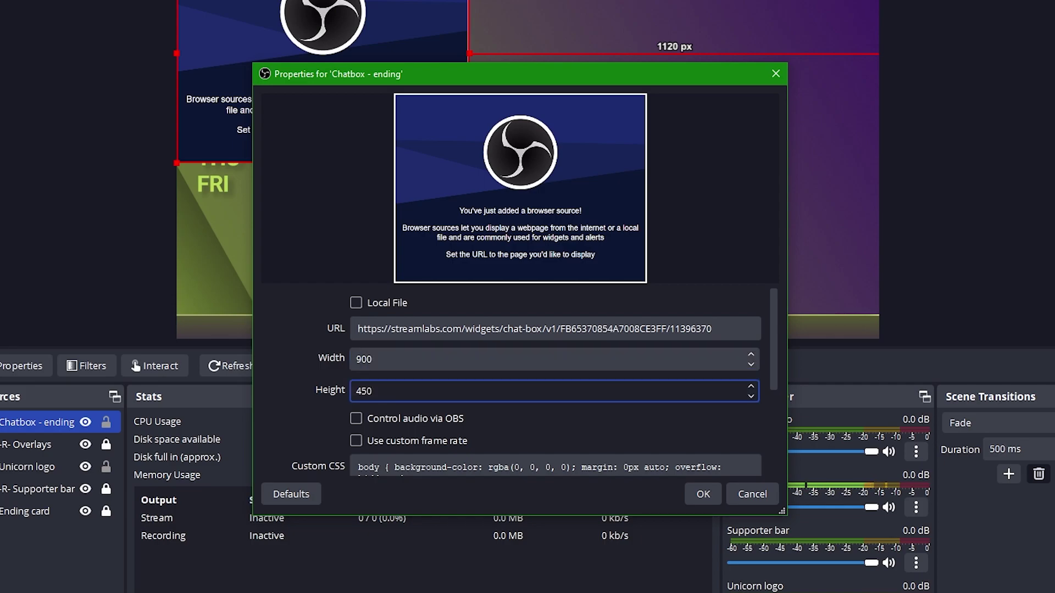
{"action": "type", "text": "50"}
{"action": "key", "text": "Return"}
{"action": "left_click_drag", "start_coordinate": [372, 83], "coordinate": [718, 224]}
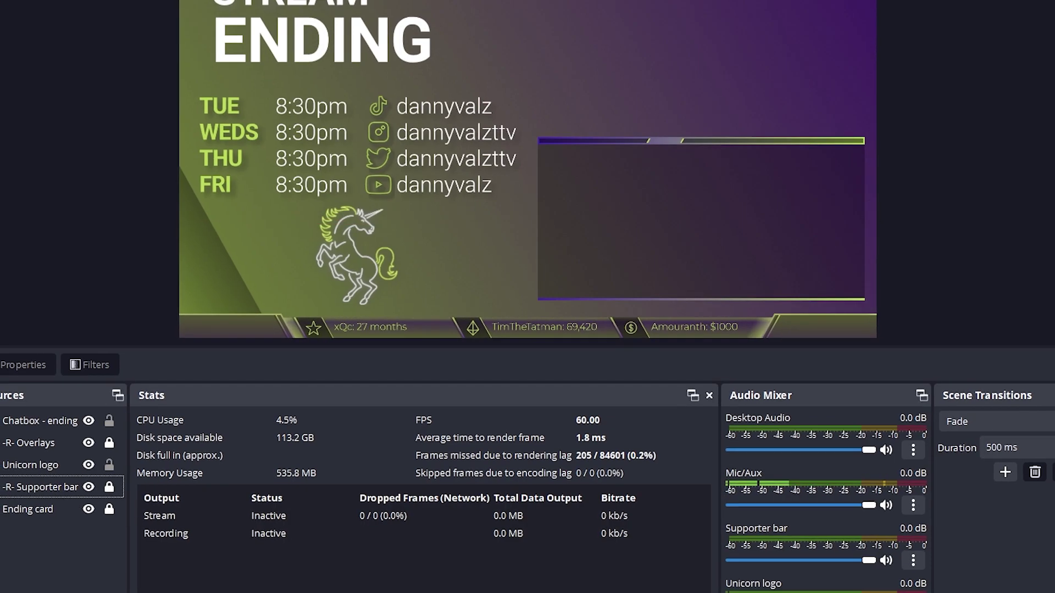
{"action": "left_click", "coordinate": [87, 582]}
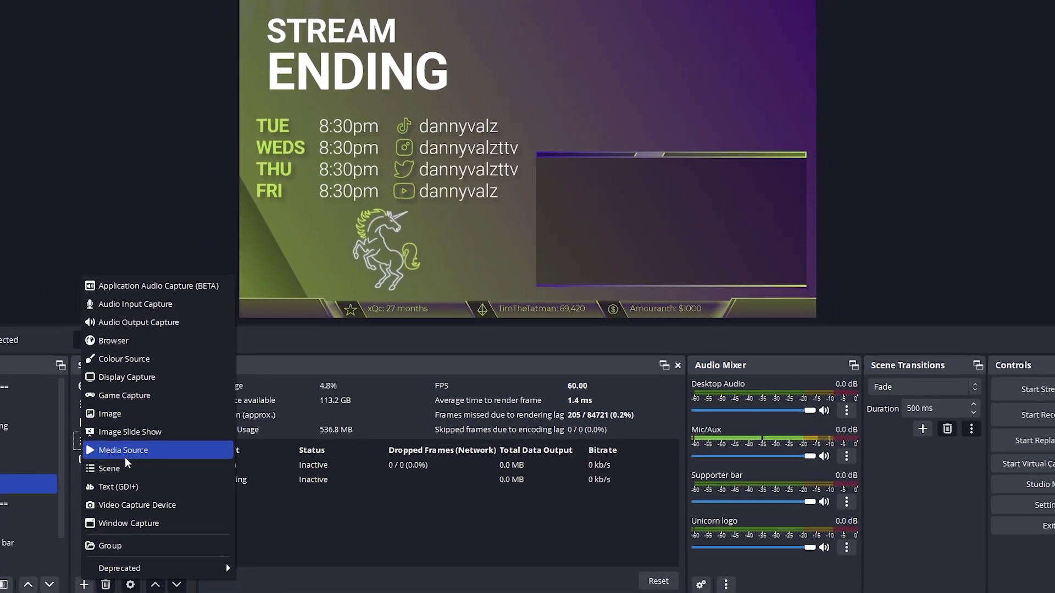
Add a looping 'Webcam frame 16:9' media source playing Webcam 16_9.webm
{"action": "left_click", "coordinate": [129, 452]}
{"action": "type", "text": "Webcam frame 16:9"}
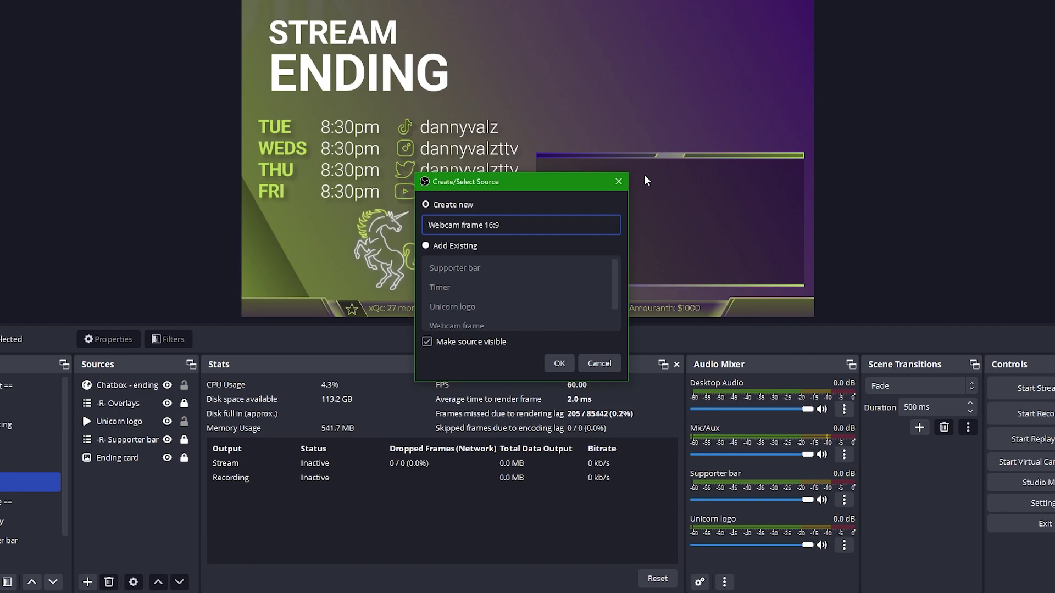
{"action": "left_click", "coordinate": [559, 363]}
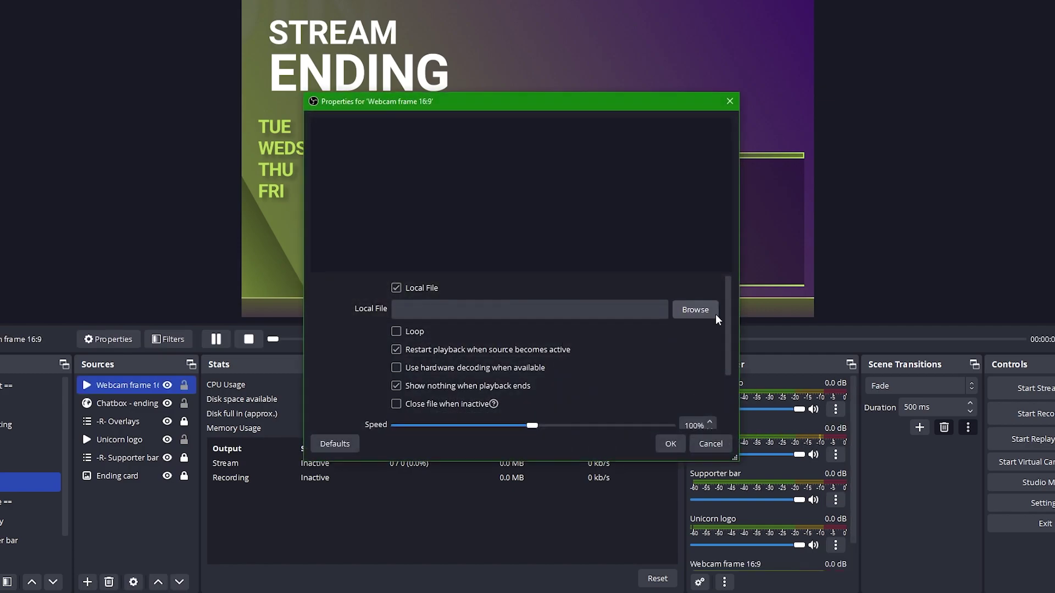
{"action": "left_click", "coordinate": [714, 312]}
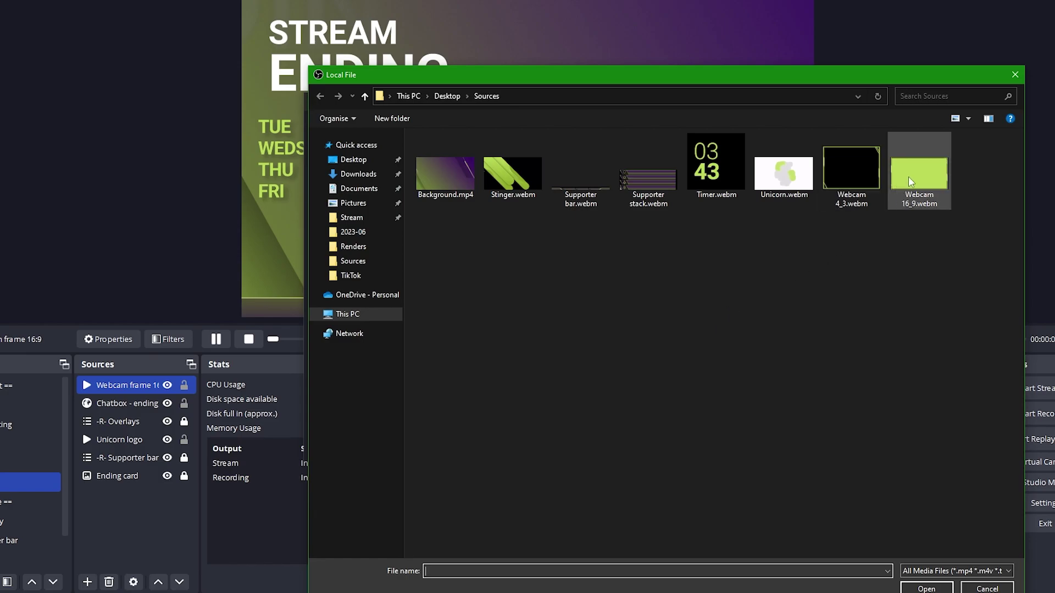
{"action": "double_click", "coordinate": [919, 173]}
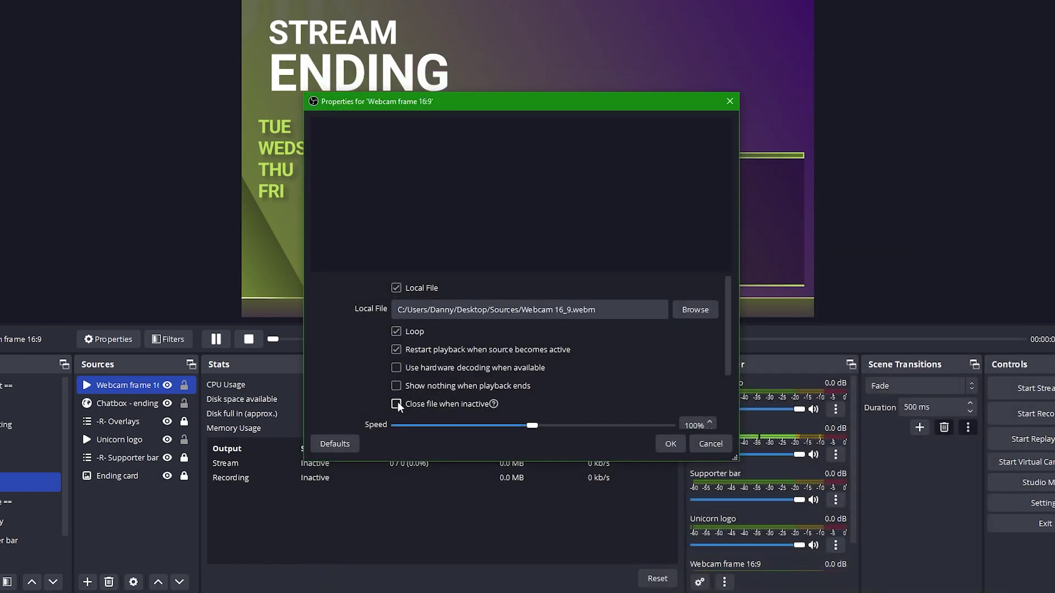
{"action": "left_click", "coordinate": [670, 443]}
Resize the webcam frame into the top-right area, using full canvas preview scaling to align it
{"action": "left_click_drag", "start_coordinate": [242, 317], "coordinate": [603, 149]}
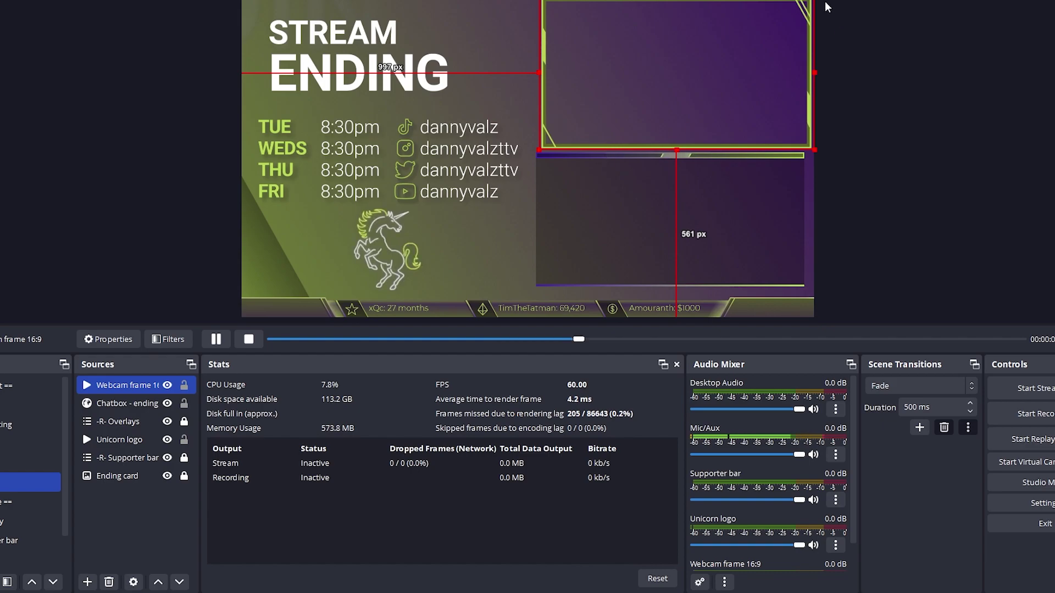
{"action": "left_click", "coordinate": [502, 235]}
{"action": "right_click", "coordinate": [500, 234]}
{"action": "mouse_move", "coordinate": [559, 280]}
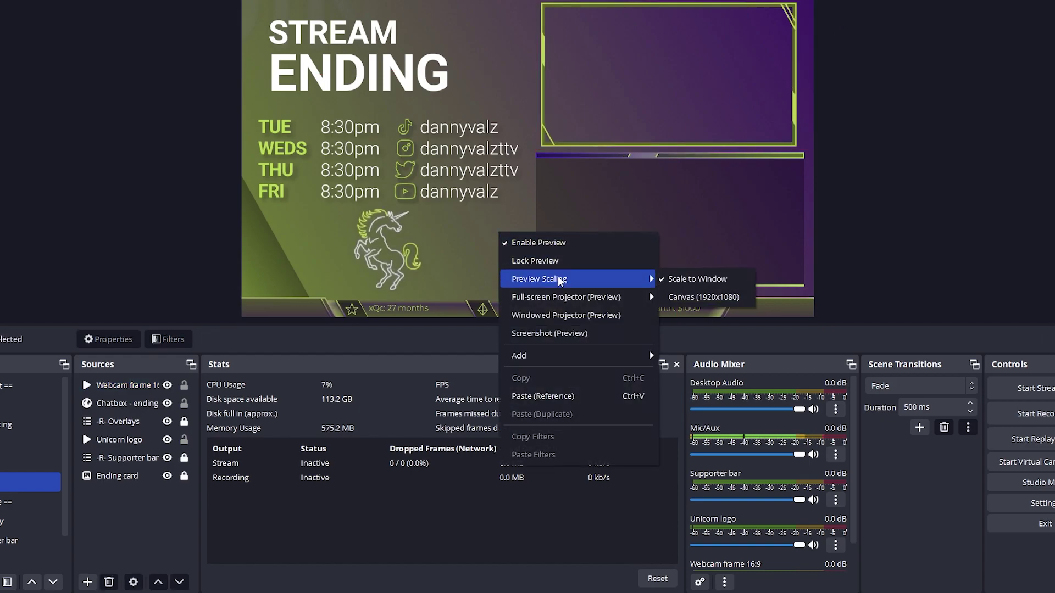
{"action": "left_click", "coordinate": [701, 300]}
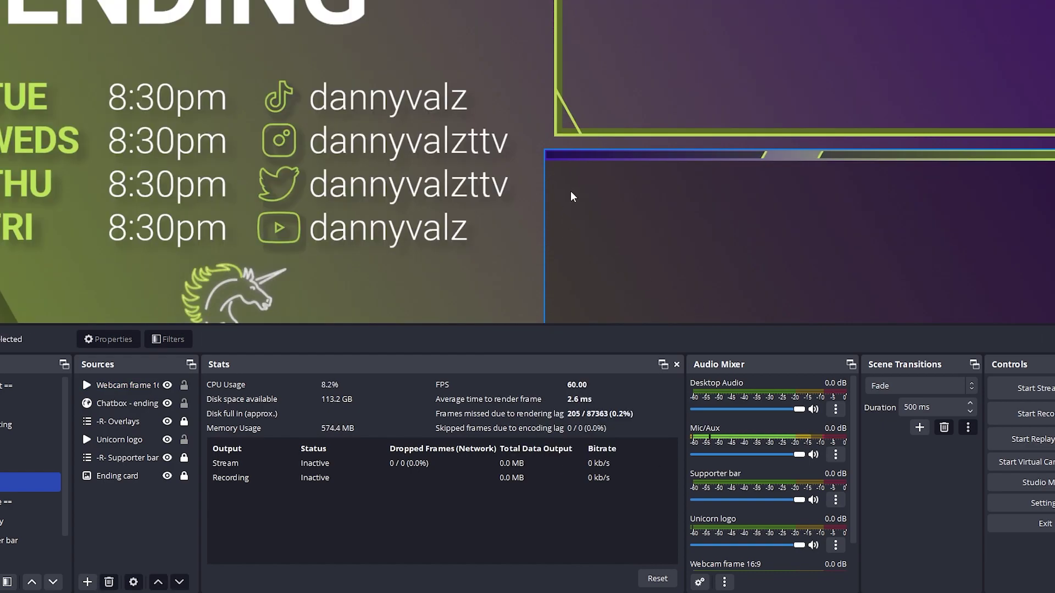
{"action": "scroll", "coordinate": [532, 177], "scroll_direction": "up", "scroll_amount": 5}
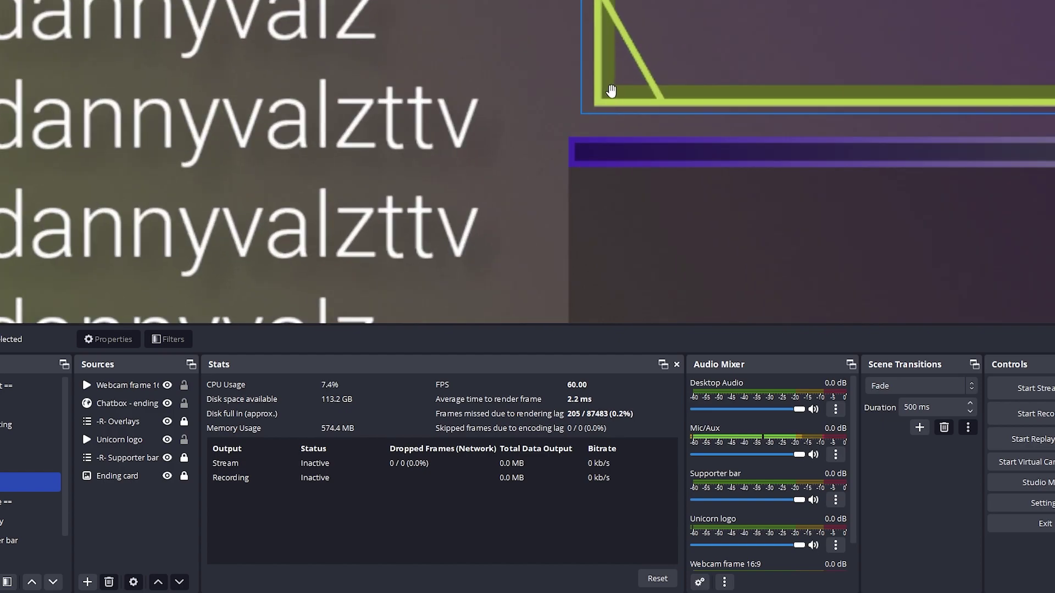
{"action": "left_click_drag", "start_coordinate": [607, 90], "coordinate": [589, 77]}
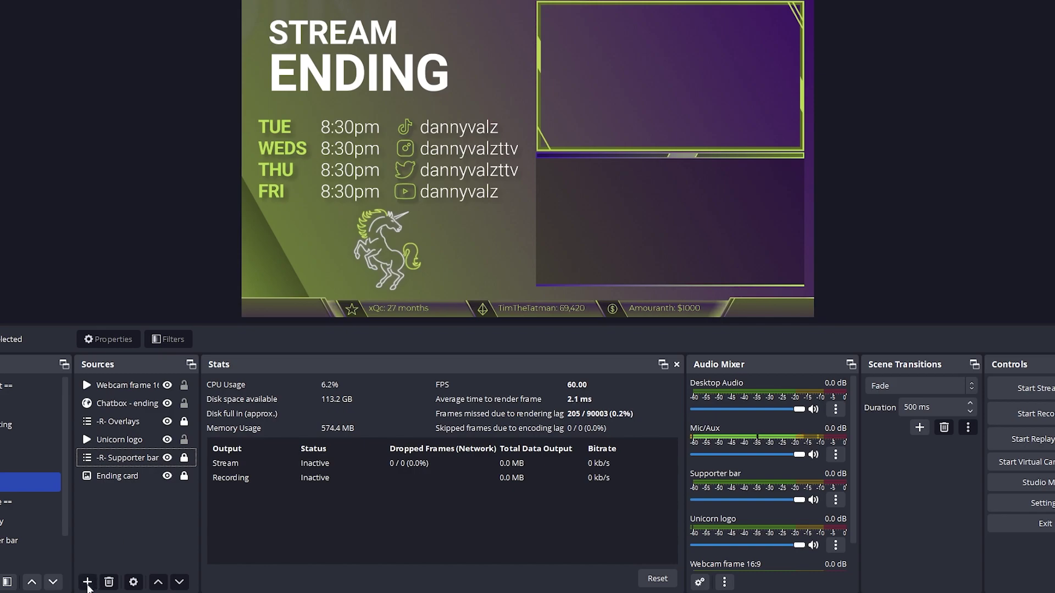
Add the existing -R- Webcam scene beneath Webcam frame 16:9 and resize it to fill the frame
{"action": "left_click", "coordinate": [88, 584]}
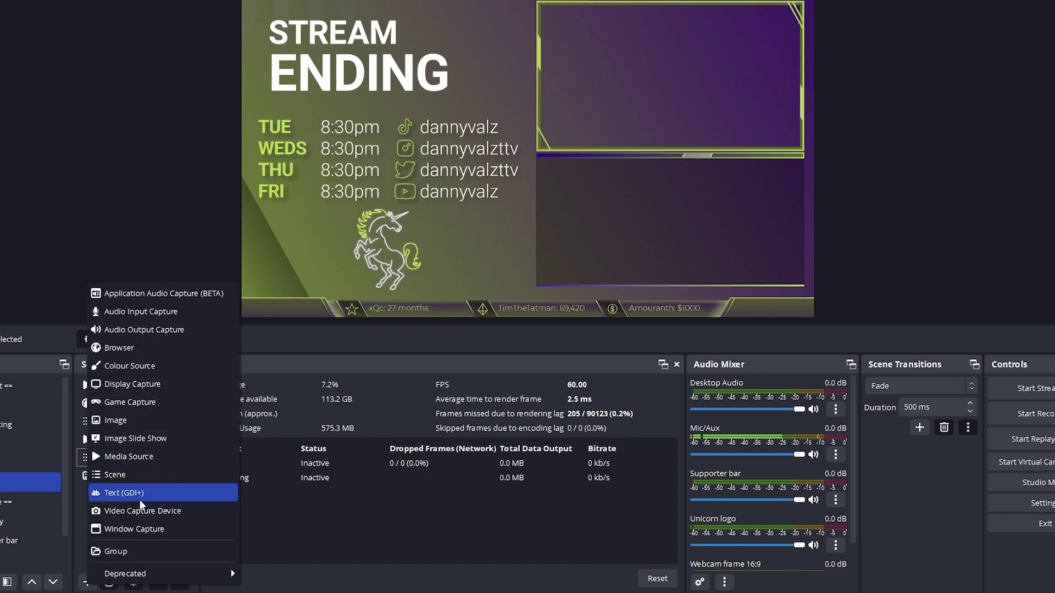
{"action": "left_click", "coordinate": [137, 476]}
{"action": "left_click", "coordinate": [483, 295]}
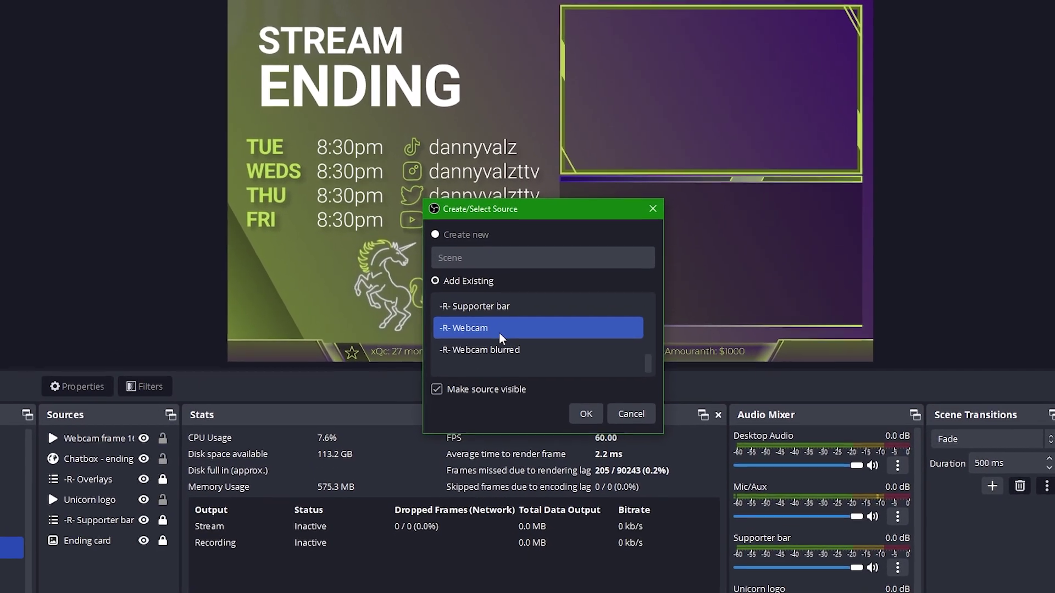
{"action": "left_click", "coordinate": [585, 414]}
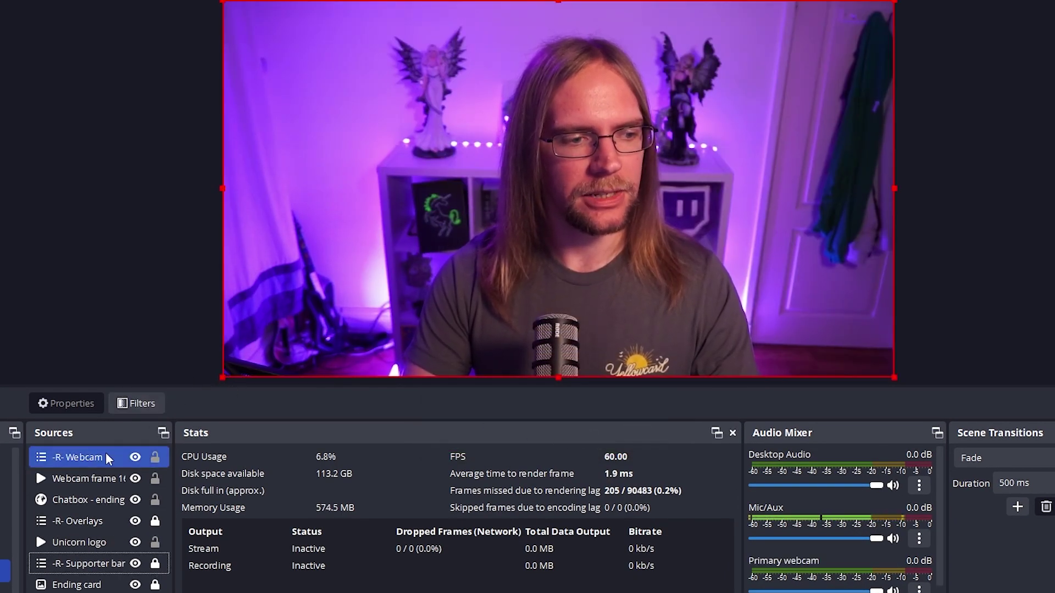
{"action": "left_click_drag", "start_coordinate": [108, 459], "coordinate": [101, 487]}
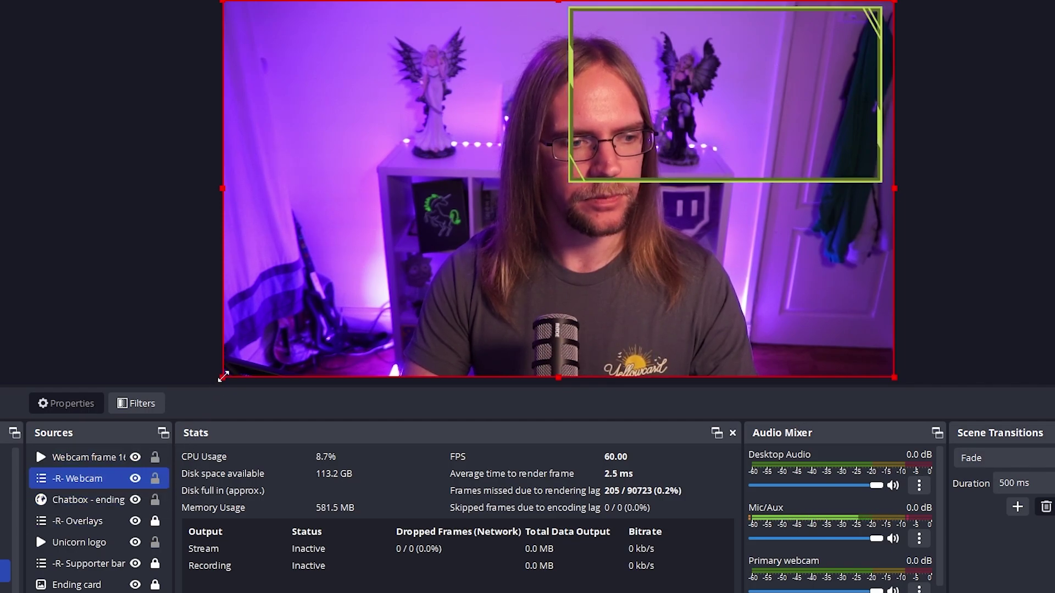
{"action": "left_click_drag", "start_coordinate": [223, 376], "coordinate": [686, 160]}
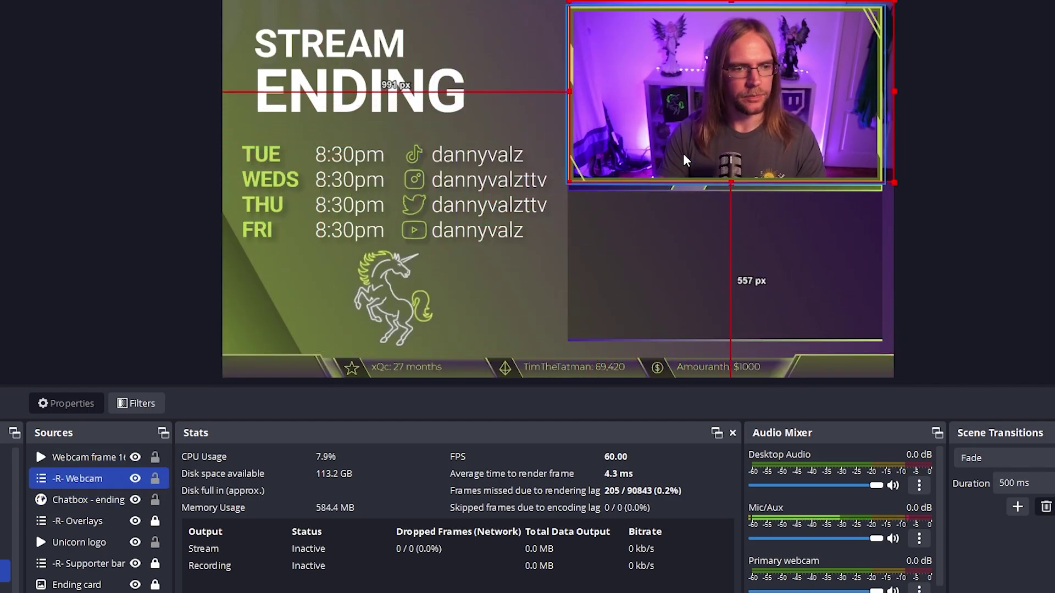
{"action": "left_click_drag", "start_coordinate": [893, 3], "coordinate": [891, 3]}
{"action": "left_click", "coordinate": [527, 248]}
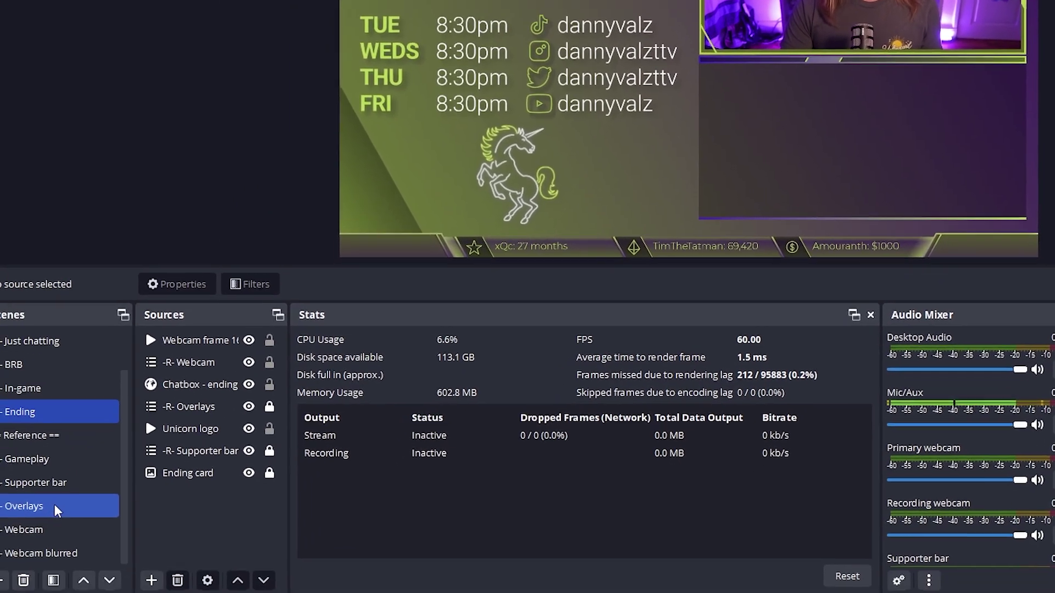
Move -R- Overlays above -R- Supporter bar, then add a '== Pre-broadcast ==' scene at the top
{"action": "left_click_drag", "start_coordinate": [54, 510], "coordinate": [66, 483]}
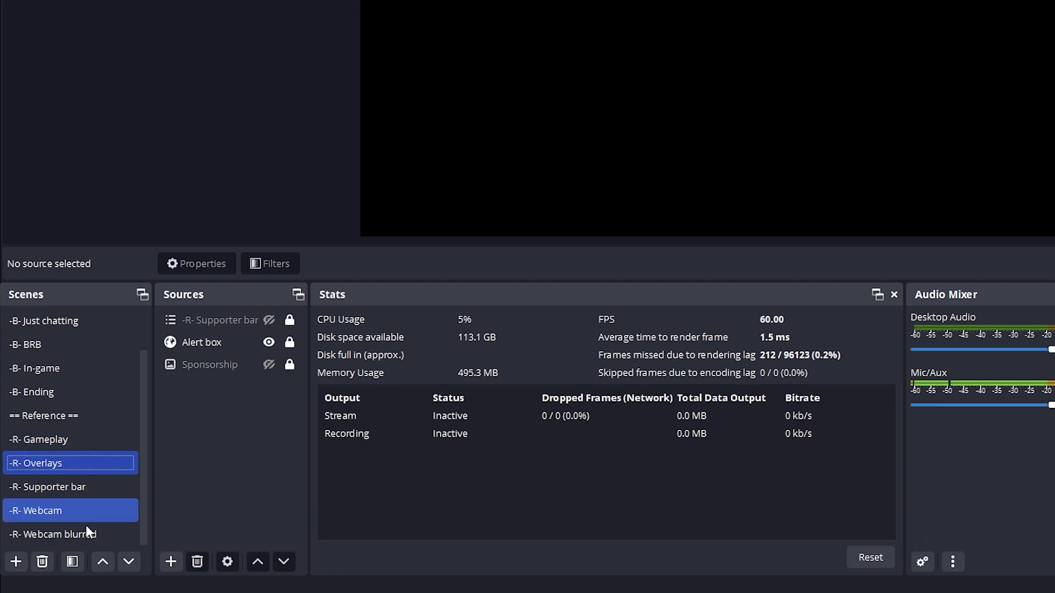
{"action": "scroll", "coordinate": [92, 421], "scroll_direction": "up", "scroll_amount": 1}
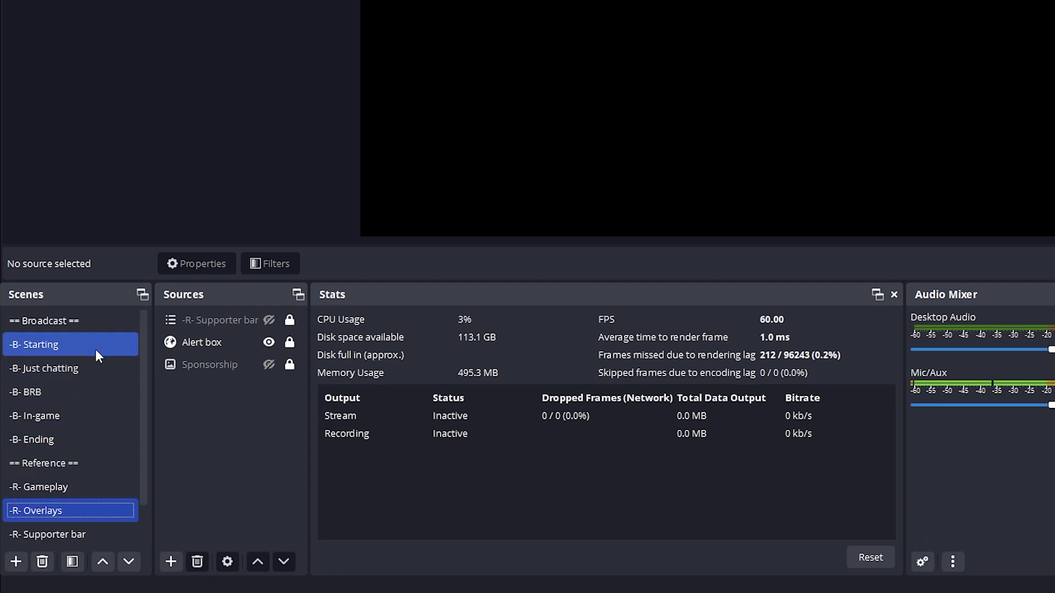
{"action": "left_click", "coordinate": [16, 562]}
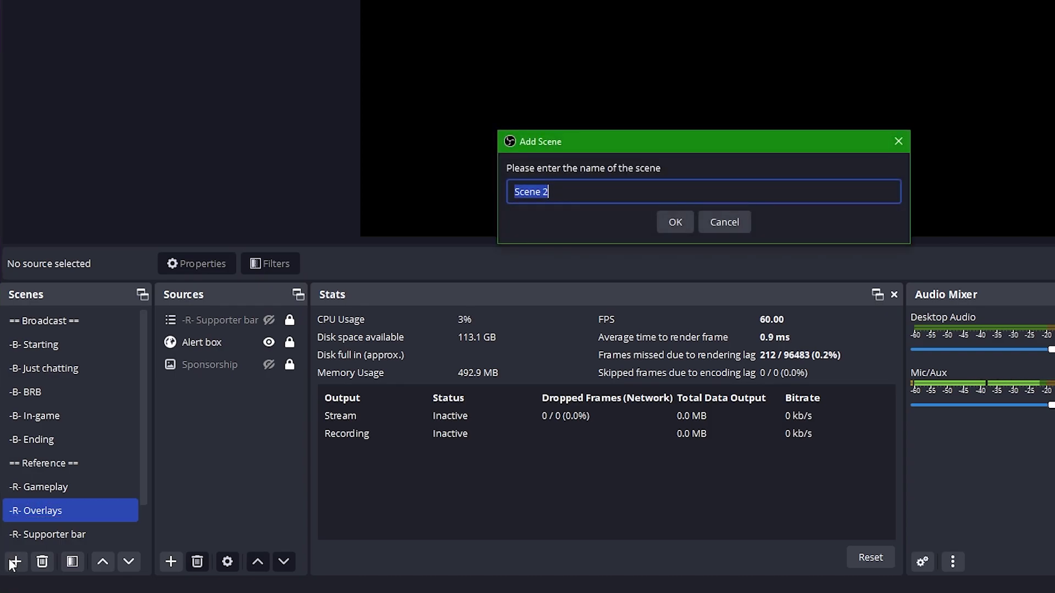
{"action": "type", "text": "== Pre-broadcast =="}
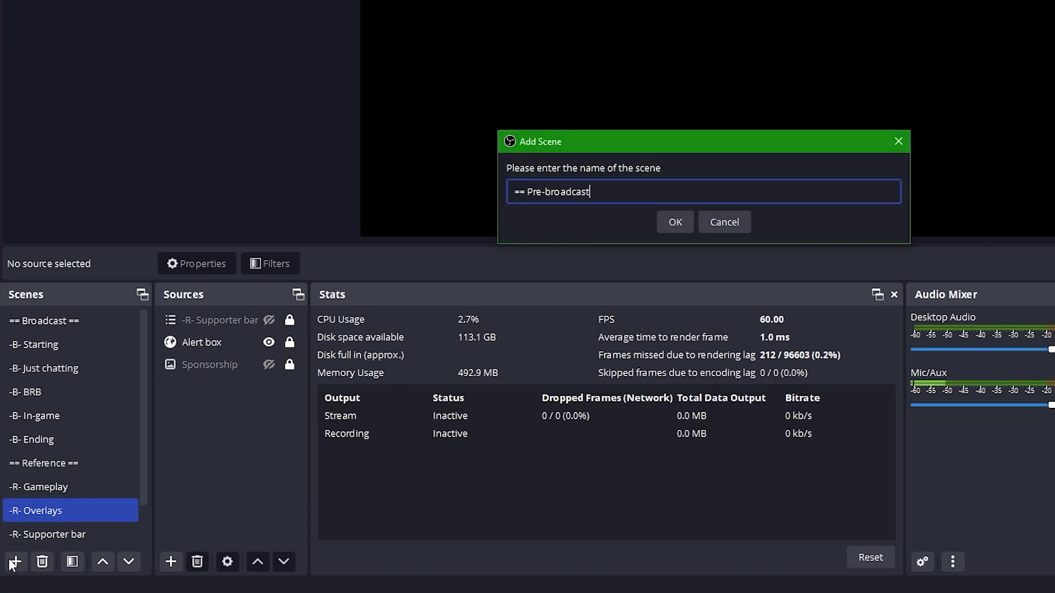
{"action": "key", "text": "Return"}
{"action": "left_click_drag", "start_coordinate": [75, 540], "coordinate": [39, 309]}
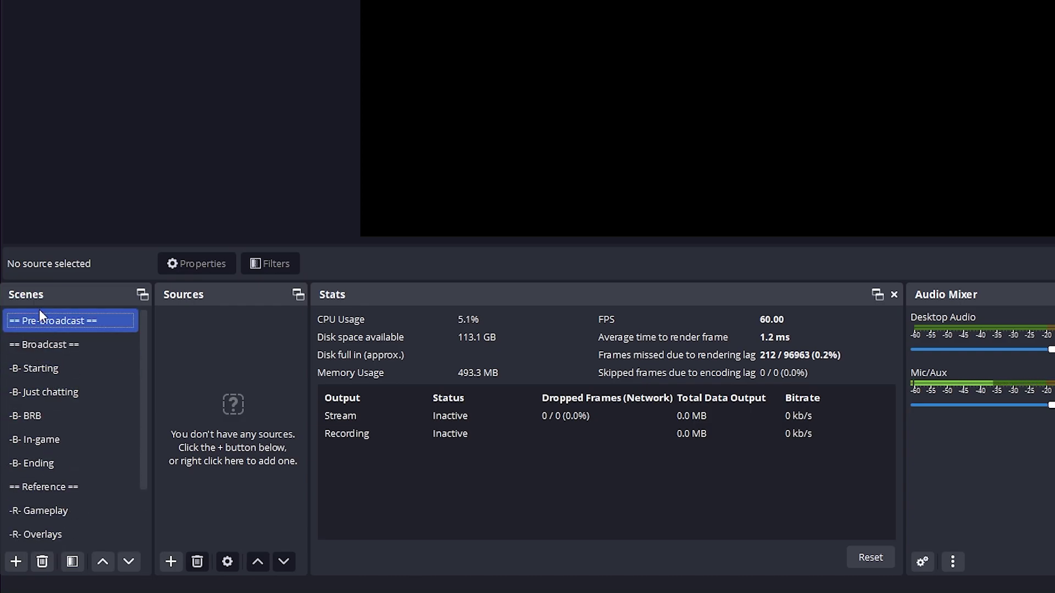
Add a '-P- Checklist' scene and place it directly under == Pre-broadcast ==
{"action": "left_click", "coordinate": [8, 568]}
{"action": "type", "text": "-P- C"}
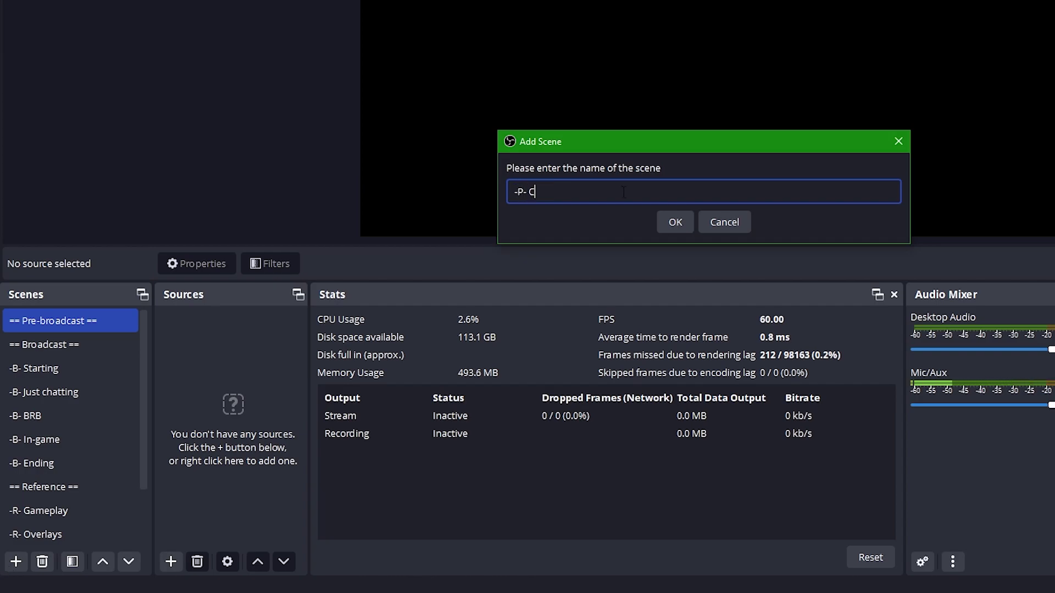
{"action": "type", "text": "hecklist"}
{"action": "key", "text": "Return"}
{"action": "left_click_drag", "start_coordinate": [28, 532], "coordinate": [80, 331]}
Add a 'checklist item 1' text source in Montserrat Regular reading 'Checklist item'
{"action": "left_click", "coordinate": [170, 562]}
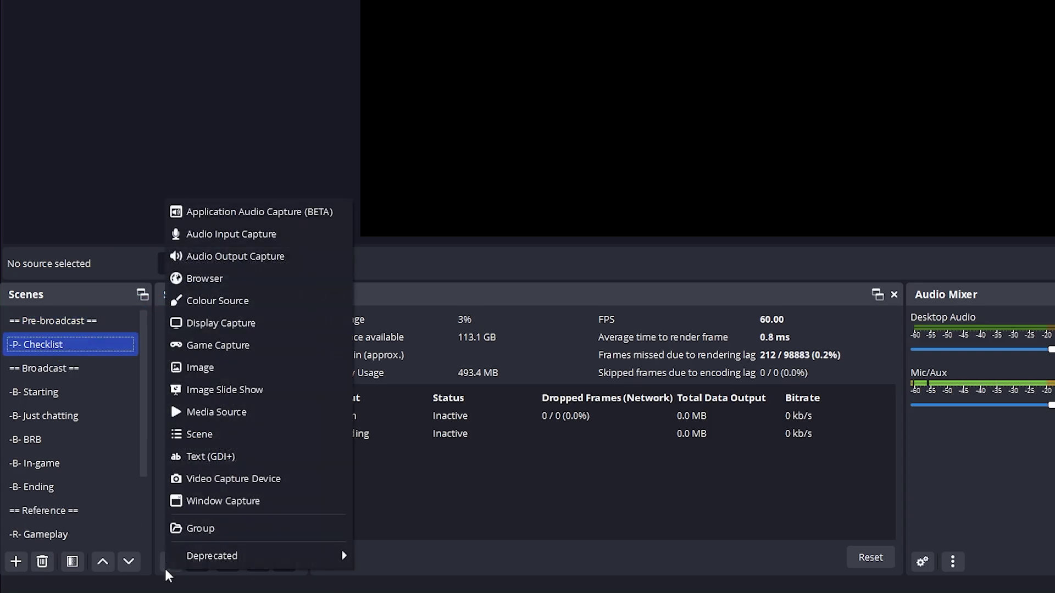
{"action": "left_click", "coordinate": [244, 455]}
{"action": "type", "text": "c"}
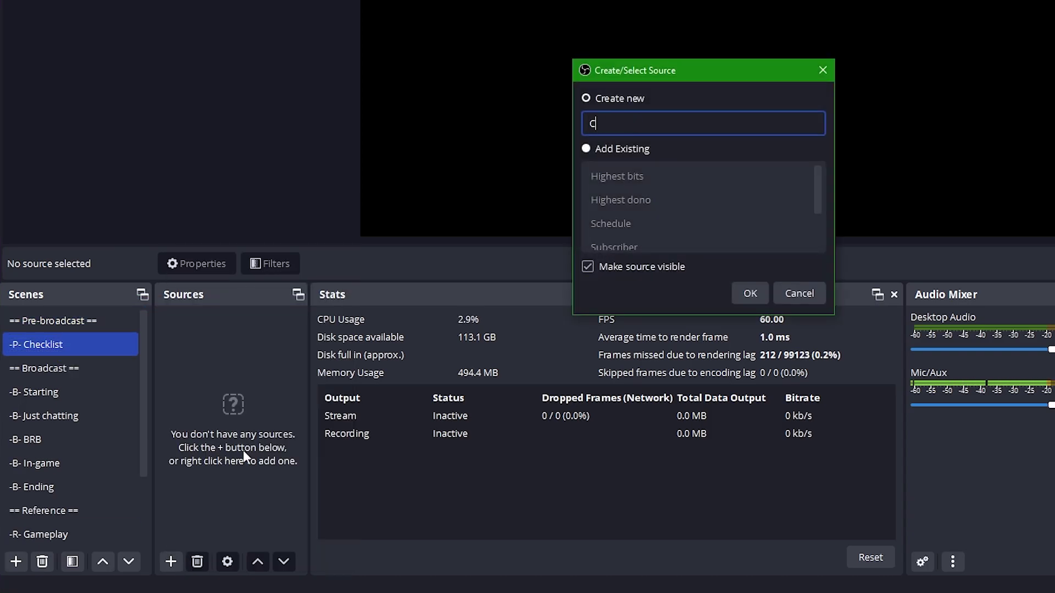
{"action": "type", "text": "hecklist item 1"}
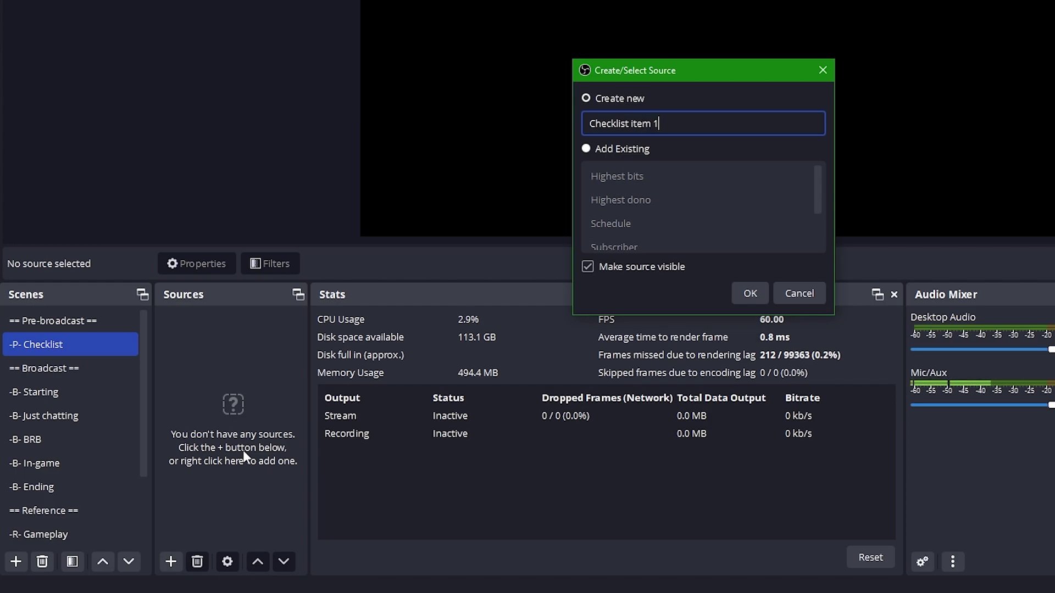
{"action": "key", "text": "Return"}
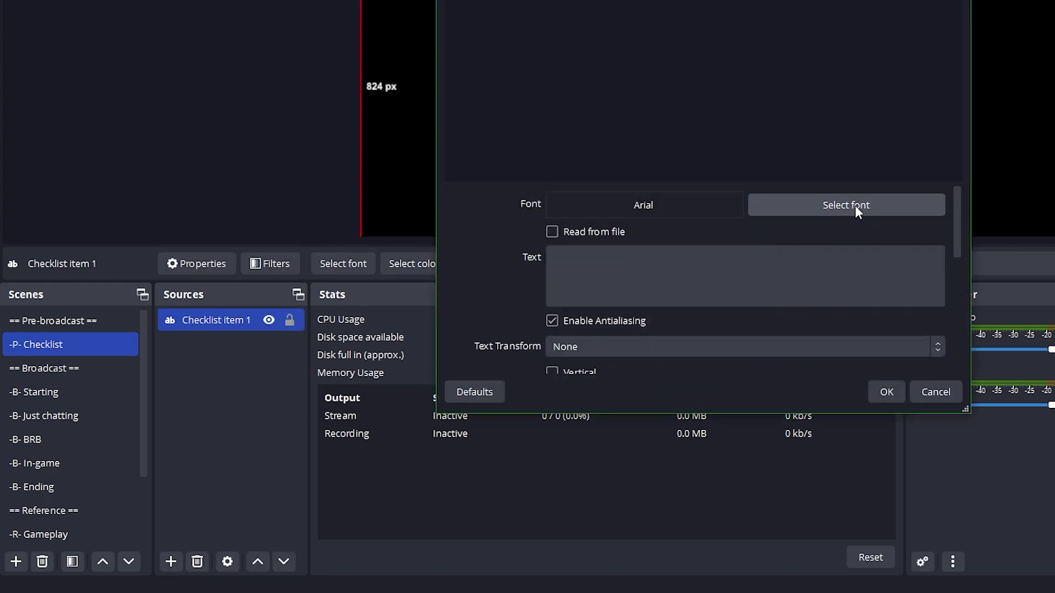
{"action": "left_click", "coordinate": [855, 206]}
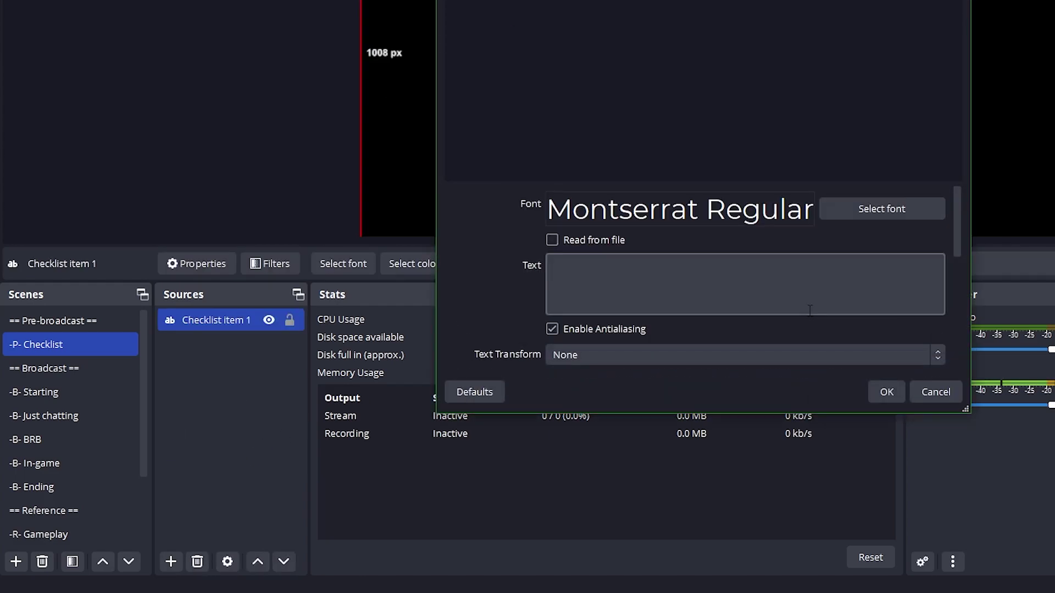
{"action": "left_click", "coordinate": [809, 310]}
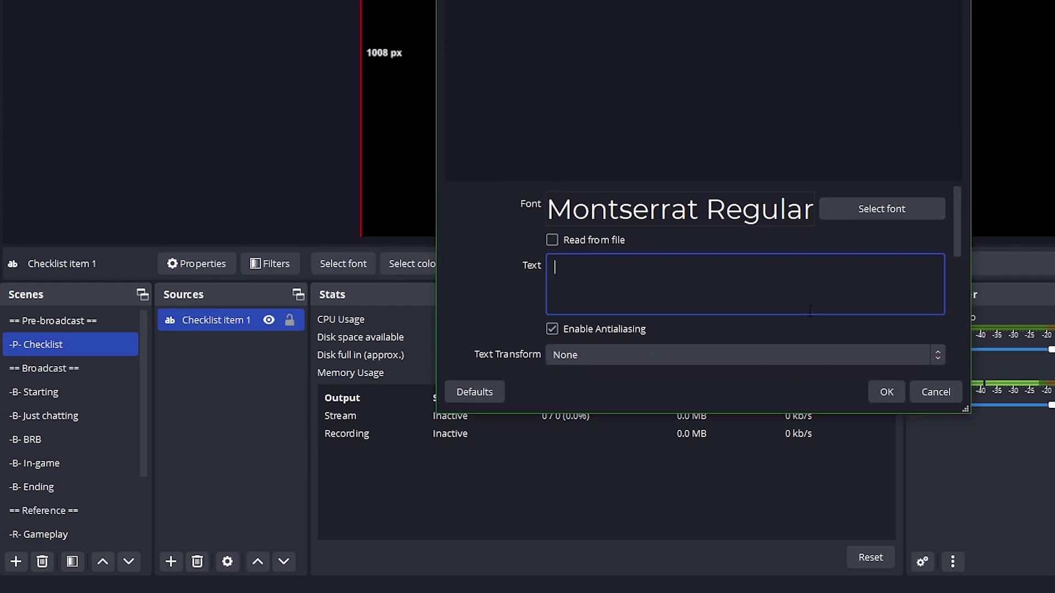
{"action": "type", "text": "Checklist item"}
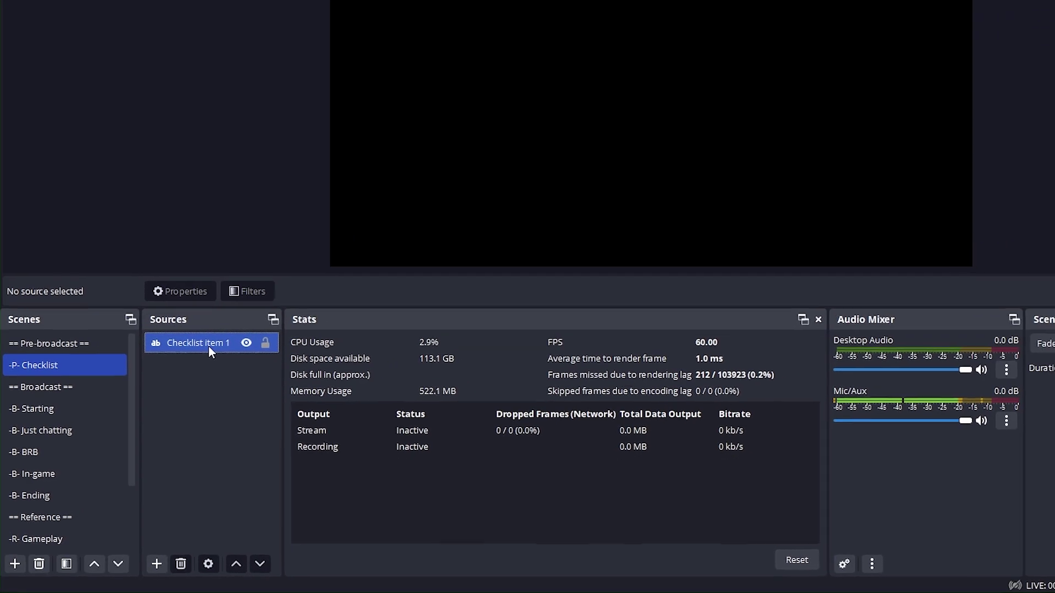
Copy the Checklist item 1 source and paste independent duplicates into the source list
{"action": "left_click", "coordinate": [187, 372]}
{"action": "right_click", "coordinate": [186, 372]}
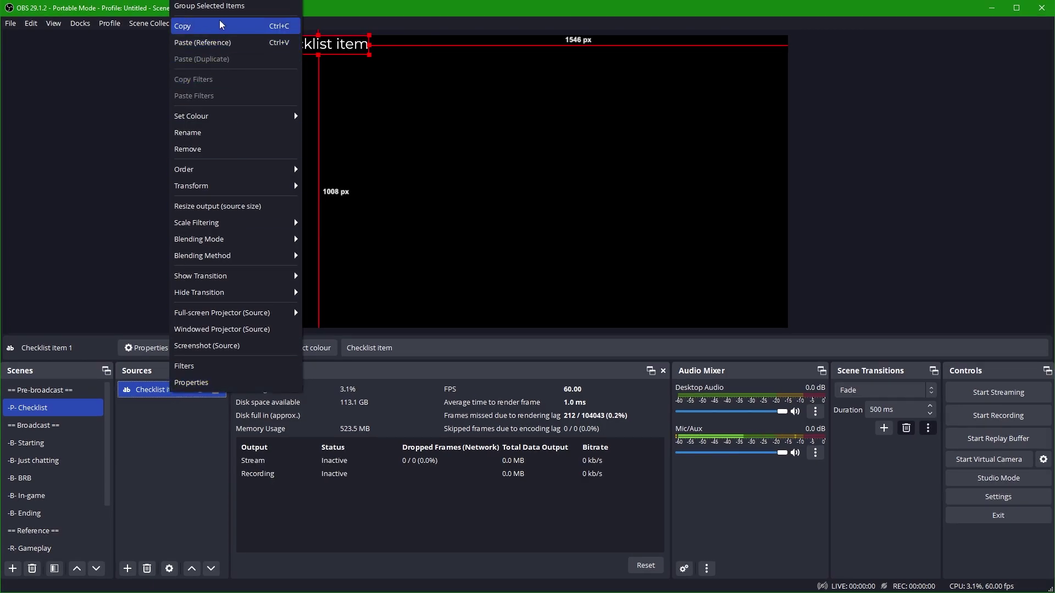
{"action": "left_click", "coordinate": [187, 18]}
{"action": "right_click", "coordinate": [142, 443]}
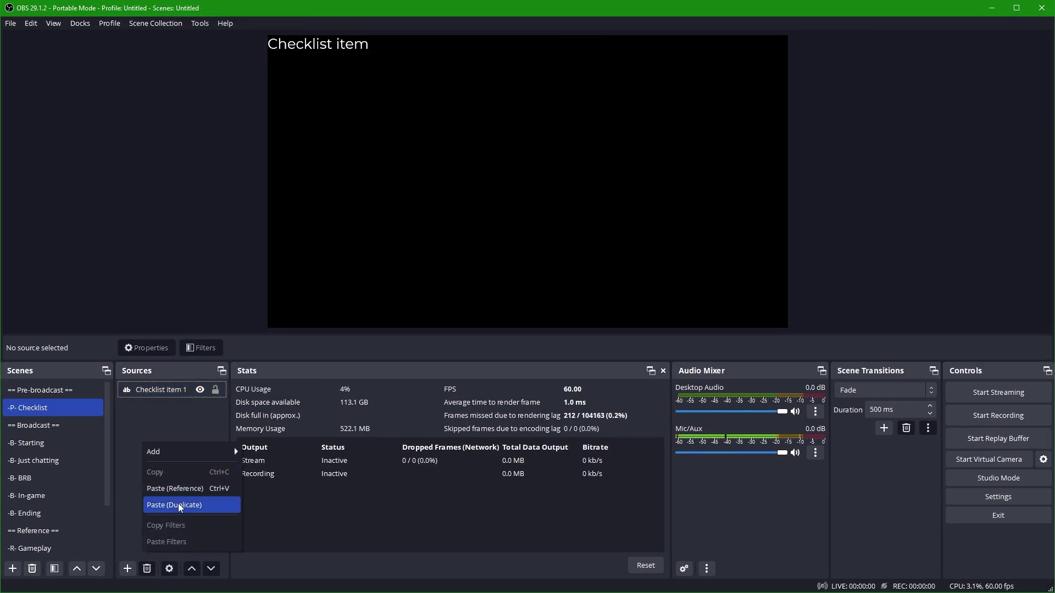
{"action": "left_click", "coordinate": [215, 505]}
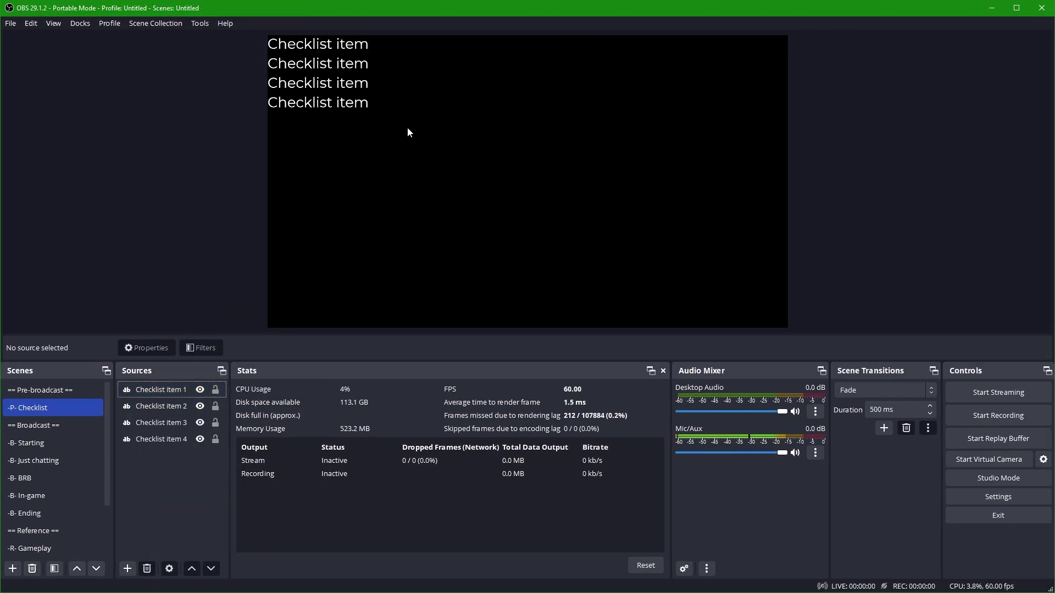
Select all four checklist items in the preview and centre them on the canvas
{"action": "left_click_drag", "start_coordinate": [407, 127], "coordinate": [282, 60]}
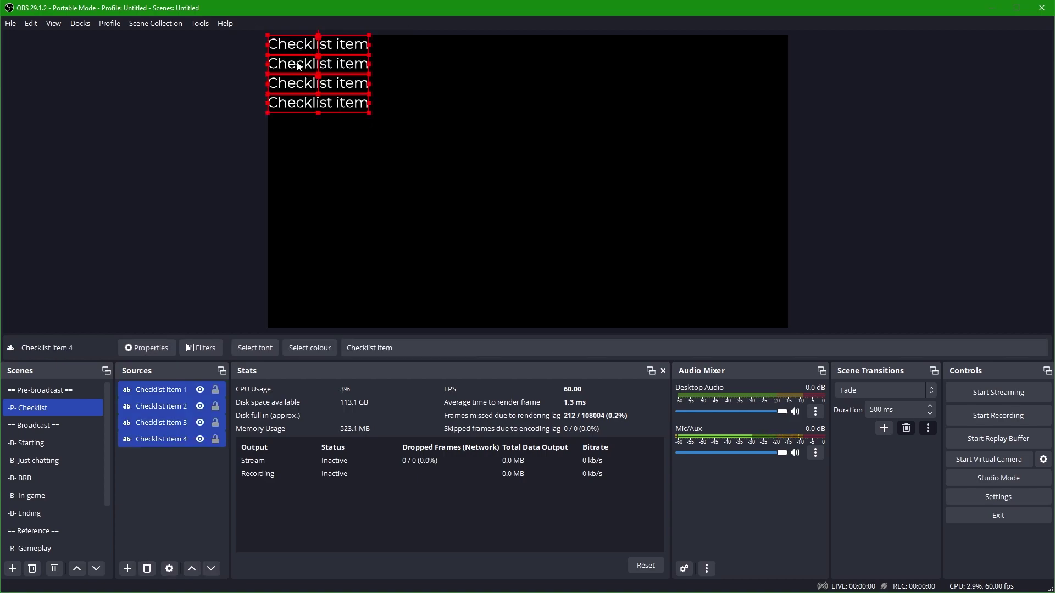
{"action": "right_click", "coordinate": [296, 61]}
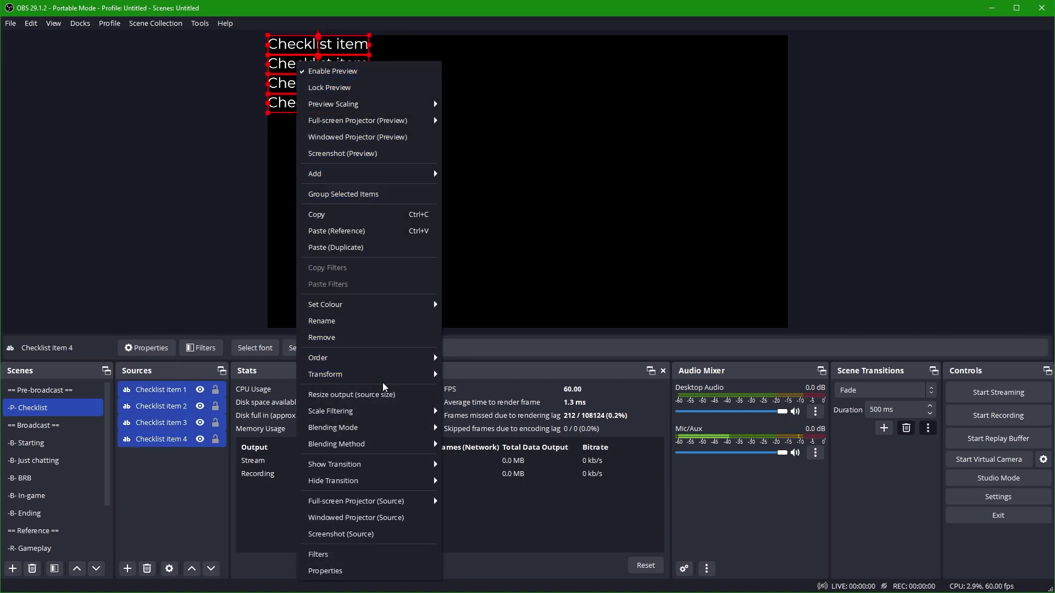
{"action": "mouse_move", "coordinate": [380, 375]}
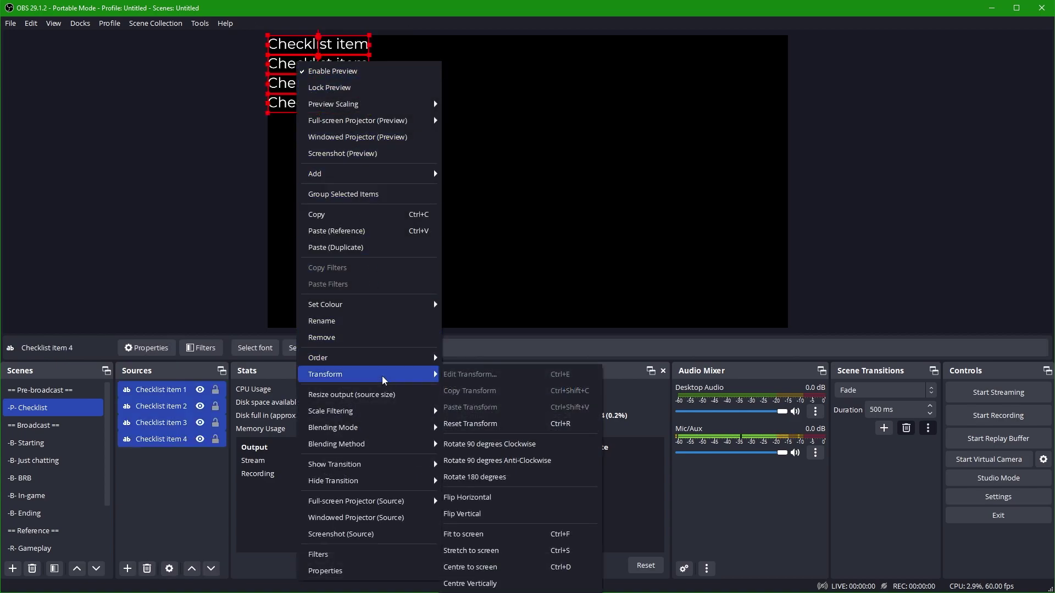
{"action": "left_click", "coordinate": [496, 567]}
{"action": "left_click", "coordinate": [506, 258]}
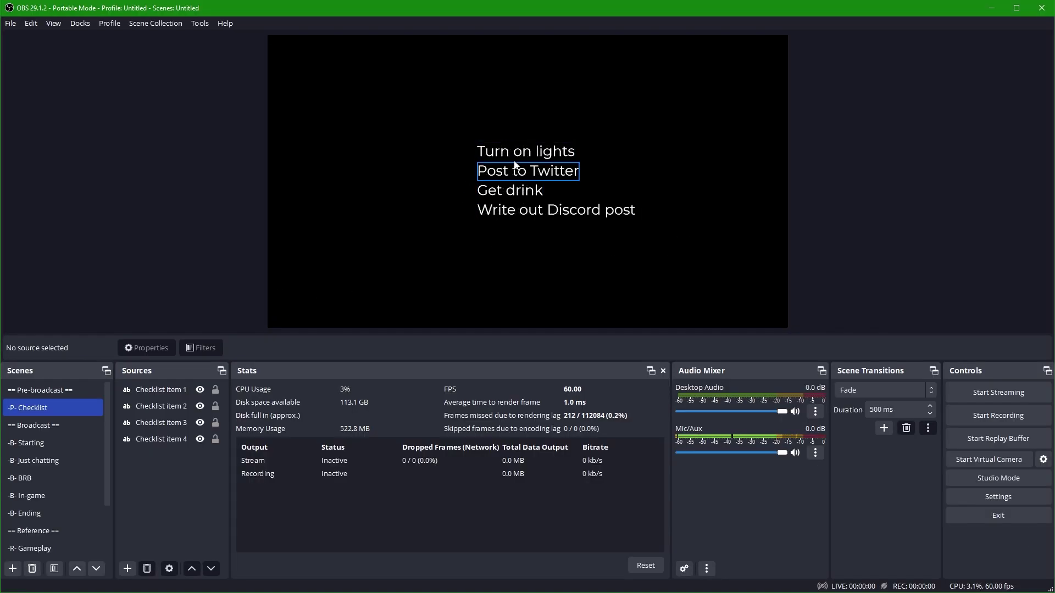
Toggle visibility of all four checklist items off and back on
{"action": "left_click", "coordinate": [199, 390]}
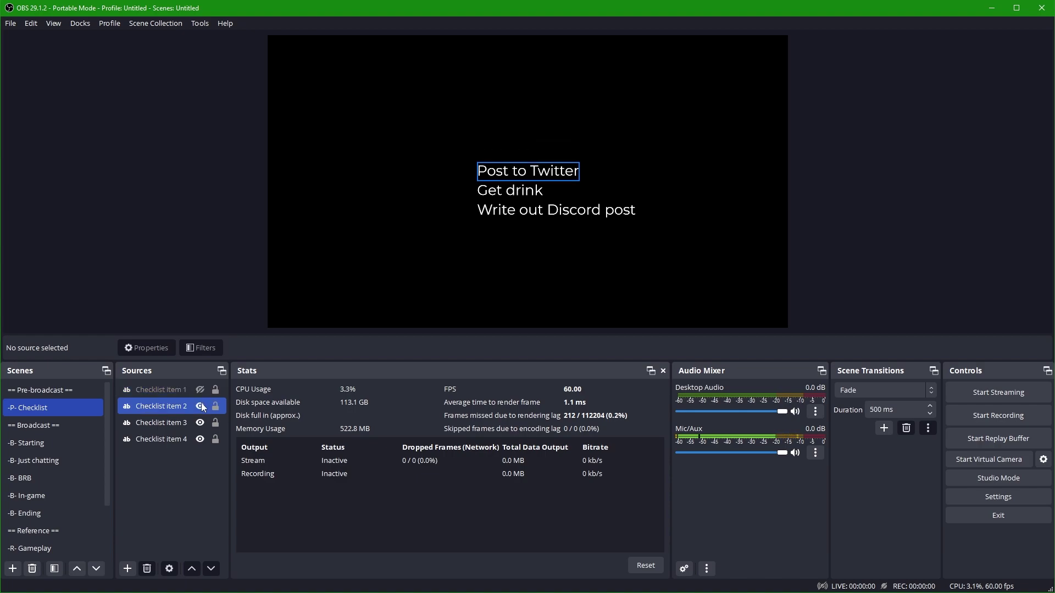
{"action": "left_click", "coordinate": [200, 406]}
{"action": "left_click", "coordinate": [200, 423]}
{"action": "left_click", "coordinate": [200, 439]}
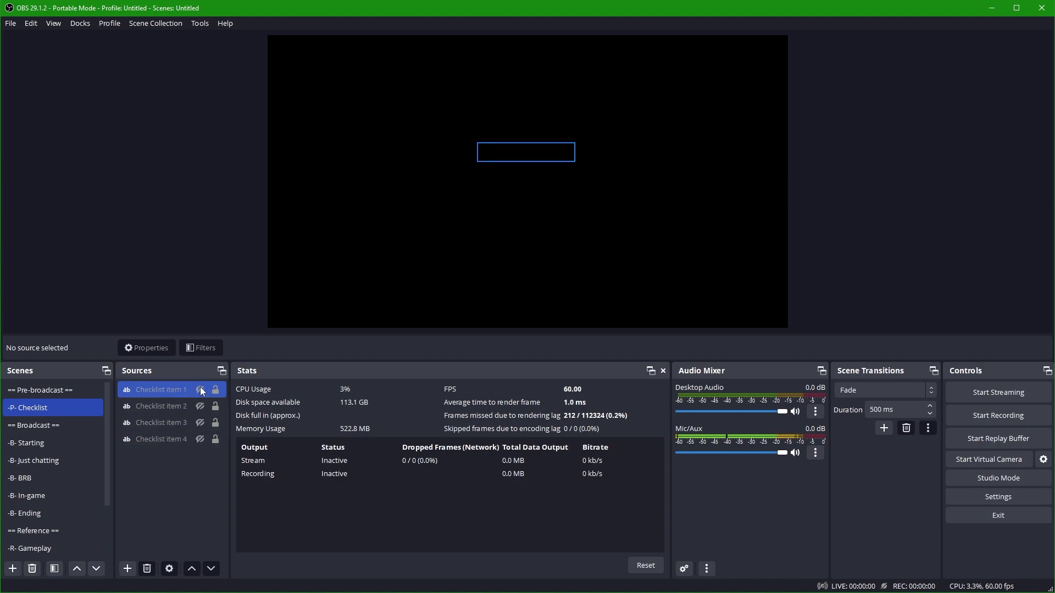
{"action": "left_click", "coordinate": [199, 390]}
{"action": "left_click", "coordinate": [200, 406]}
{"action": "left_click", "coordinate": [200, 422]}
{"action": "left_click", "coordinate": [199, 439]}
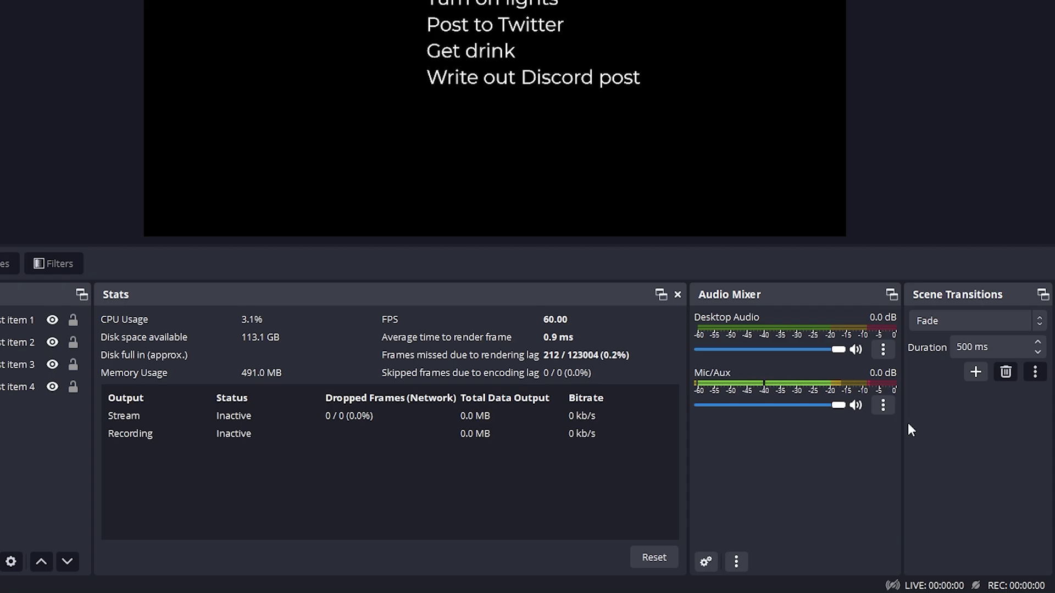
Open Advanced Audio Properties listing all sources, not only active ones, in an enlarged window
{"action": "left_click", "coordinate": [890, 413]}
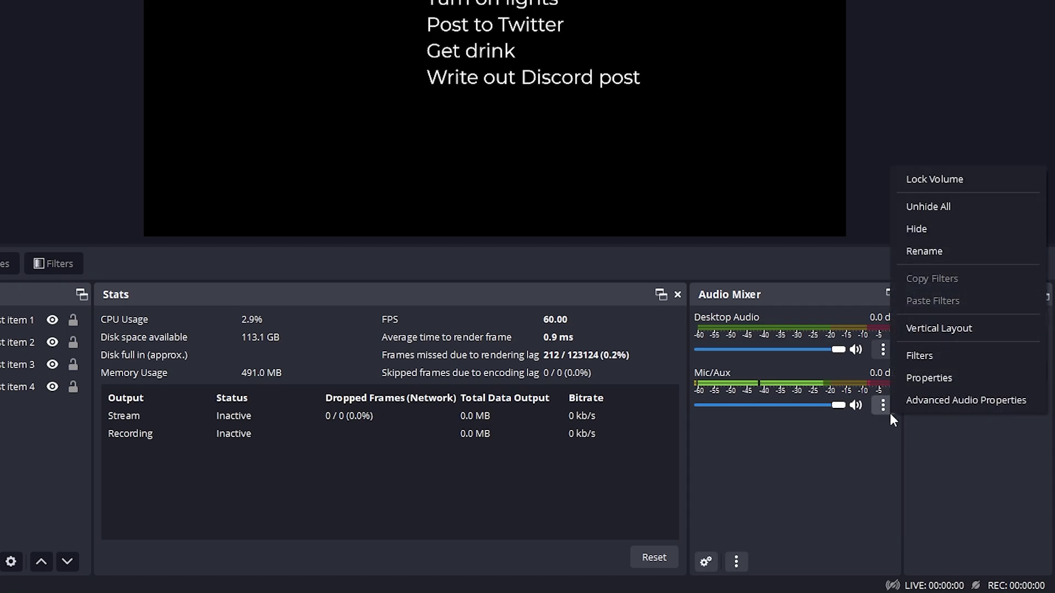
{"action": "left_click", "coordinate": [918, 403]}
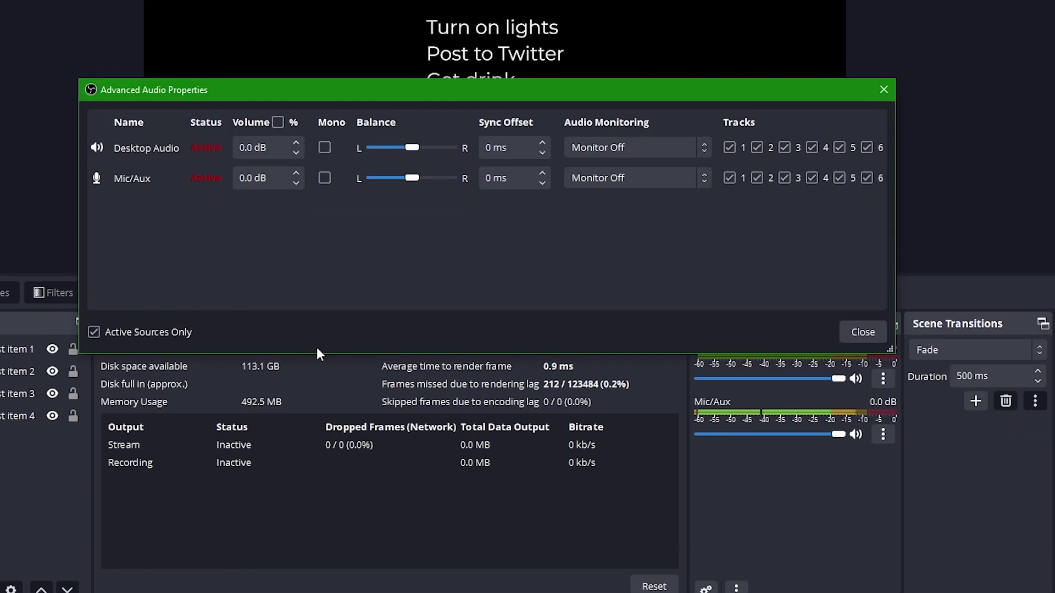
{"action": "left_click", "coordinate": [120, 403]}
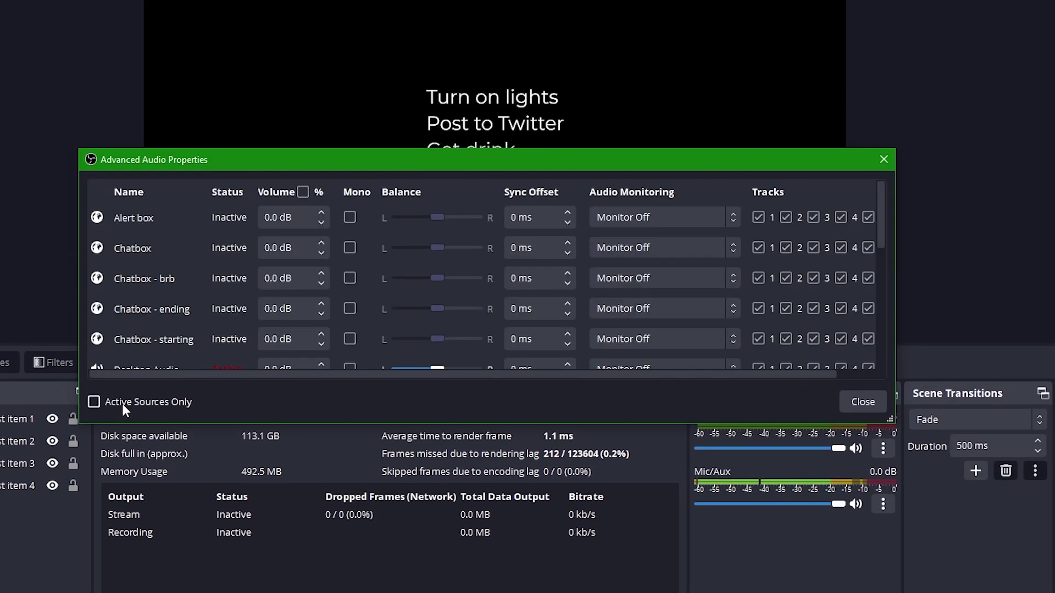
{"action": "left_click_drag", "start_coordinate": [573, 423], "coordinate": [556, 550]}
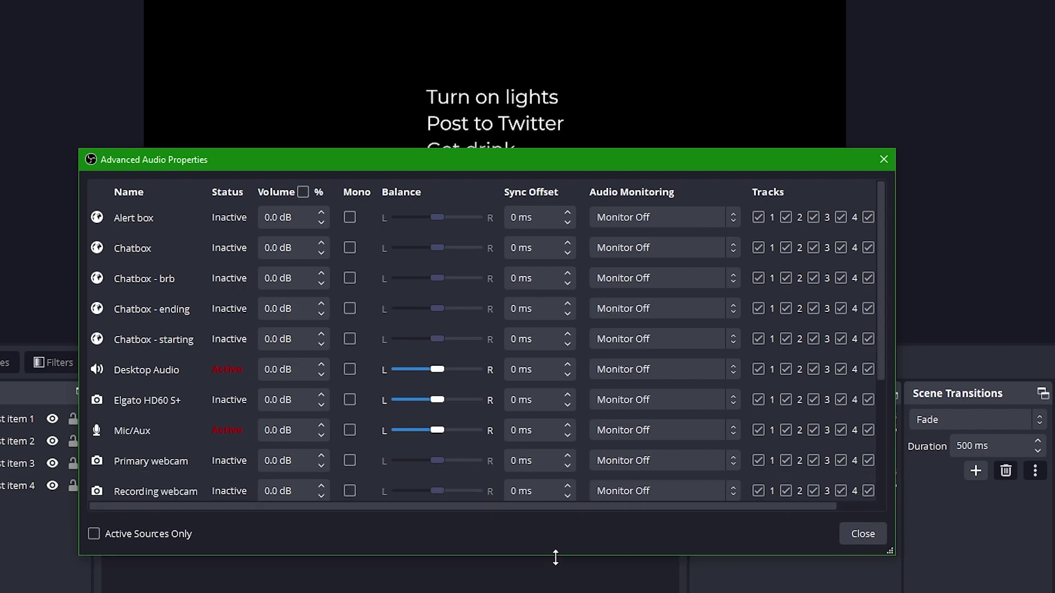
{"action": "left_click_drag", "start_coordinate": [601, 161], "coordinate": [601, 15]}
{"action": "left_click_drag", "start_coordinate": [894, 404], "coordinate": [948, 587]}
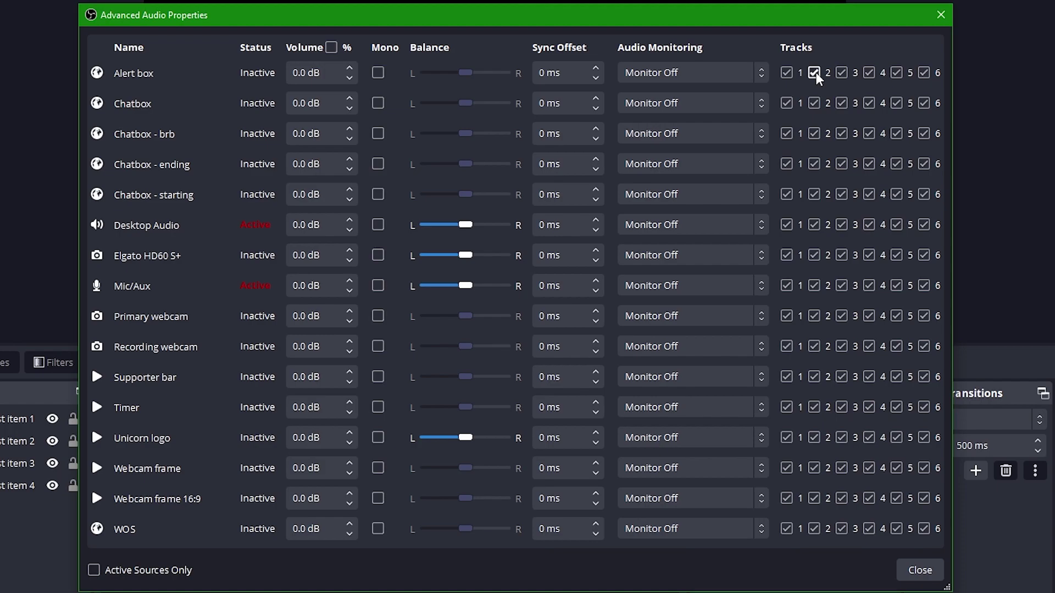
Remove track 2 from every source except Mic/Aux and give Mic/Aux a 100 ms sync offset
{"action": "left_click", "coordinate": [814, 225]}
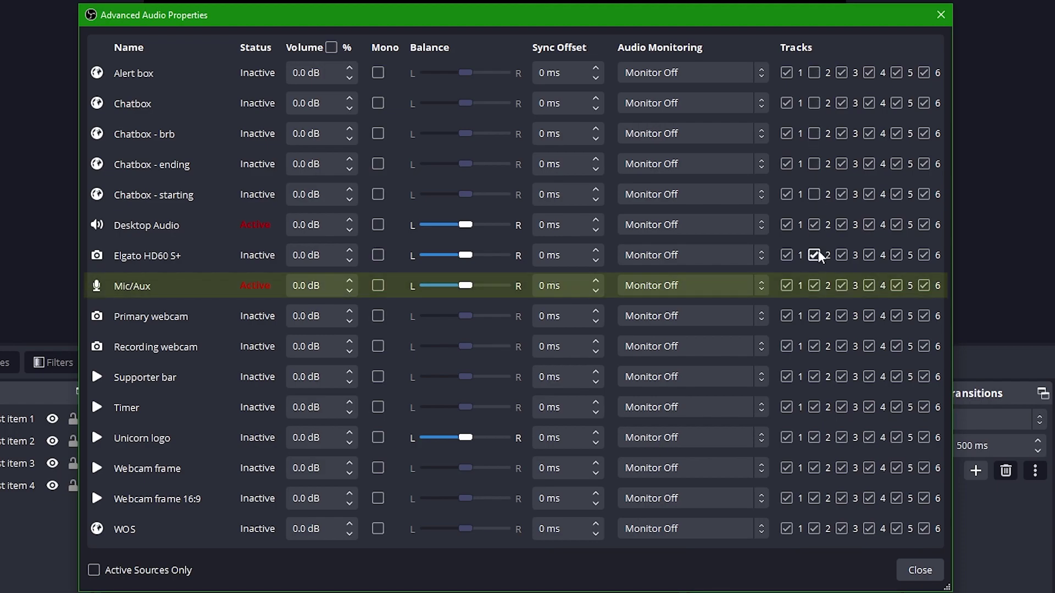
{"action": "left_click", "coordinate": [814, 255]}
{"action": "left_click", "coordinate": [813, 316]}
{"action": "left_click", "coordinate": [814, 347]}
{"action": "left_click", "coordinate": [814, 377]}
{"action": "left_click", "coordinate": [814, 407]}
{"action": "left_click", "coordinate": [814, 438]}
{"action": "left_click", "coordinate": [814, 467]}
{"action": "left_click", "coordinate": [814, 498]}
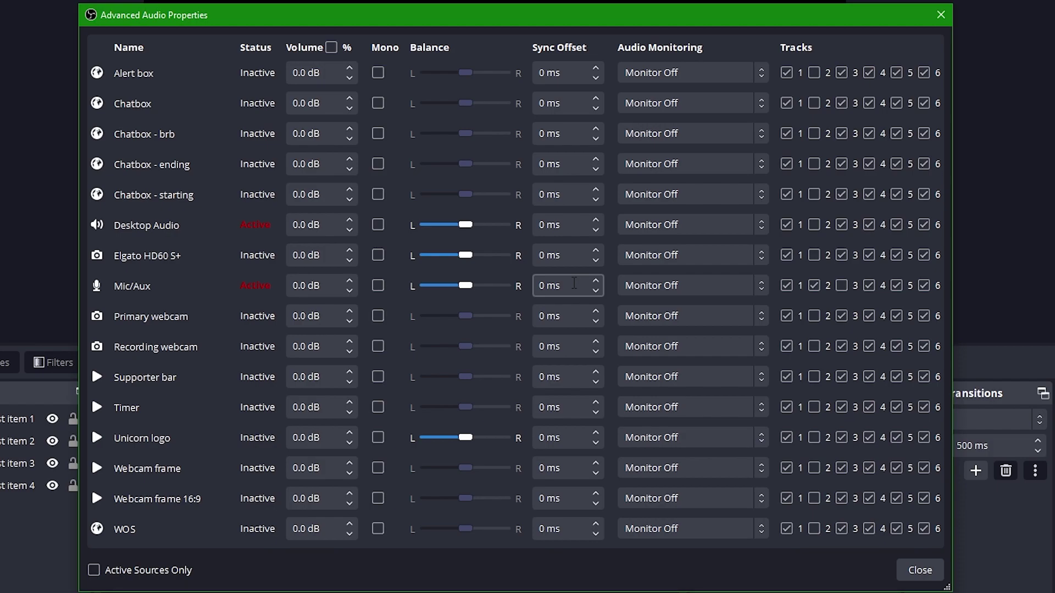
{"action": "left_click", "coordinate": [574, 283]}
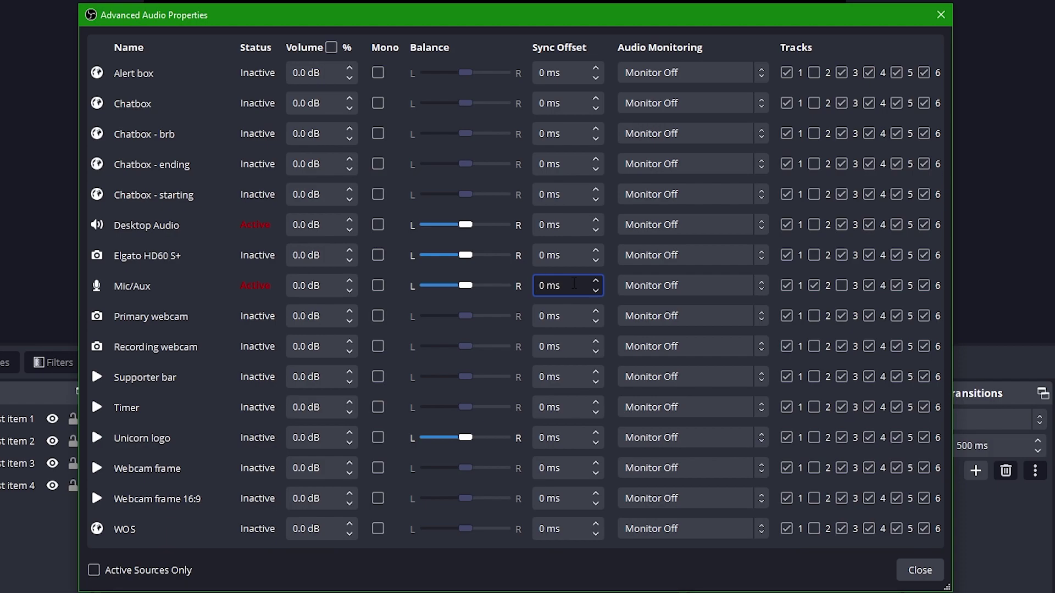
{"action": "type", "text": "10"}
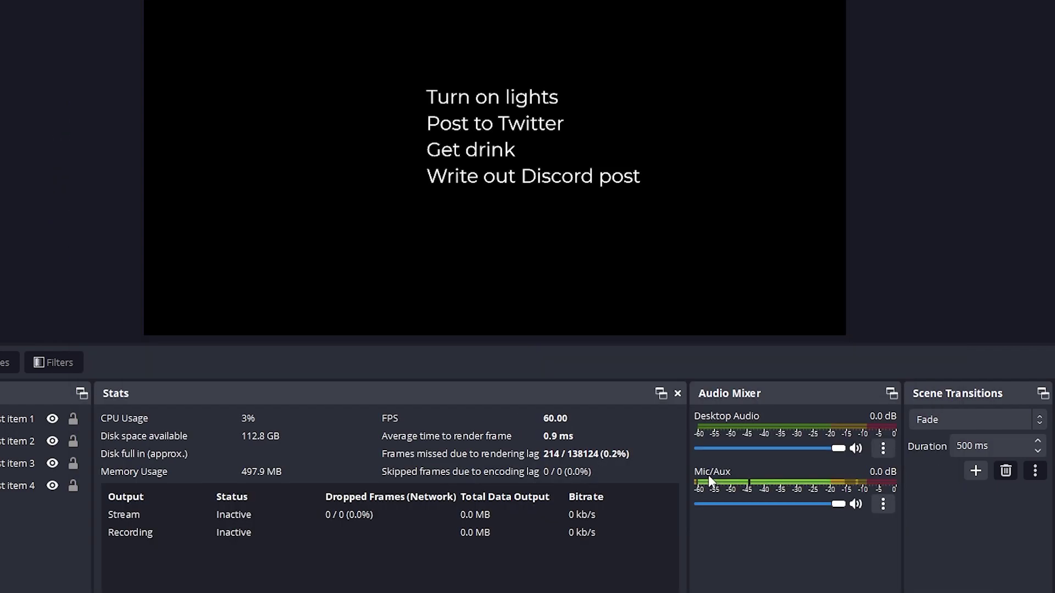
Add a Limiter filter to Mic/Aux (-6.00 dB threshold, 60 ms release) and close its filters
{"action": "left_click", "coordinate": [885, 504]}
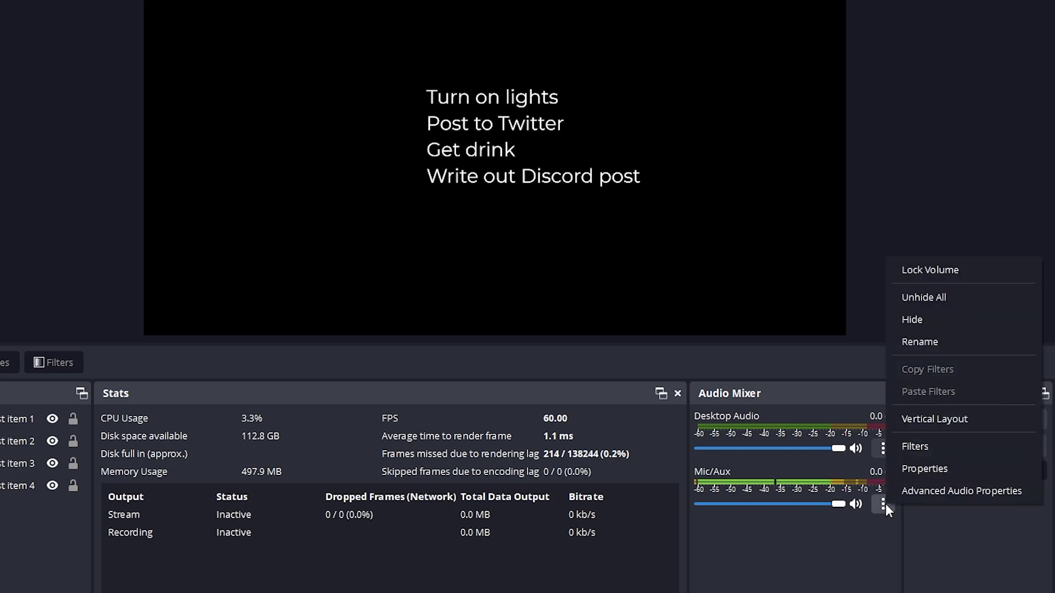
{"action": "left_click", "coordinate": [910, 446]}
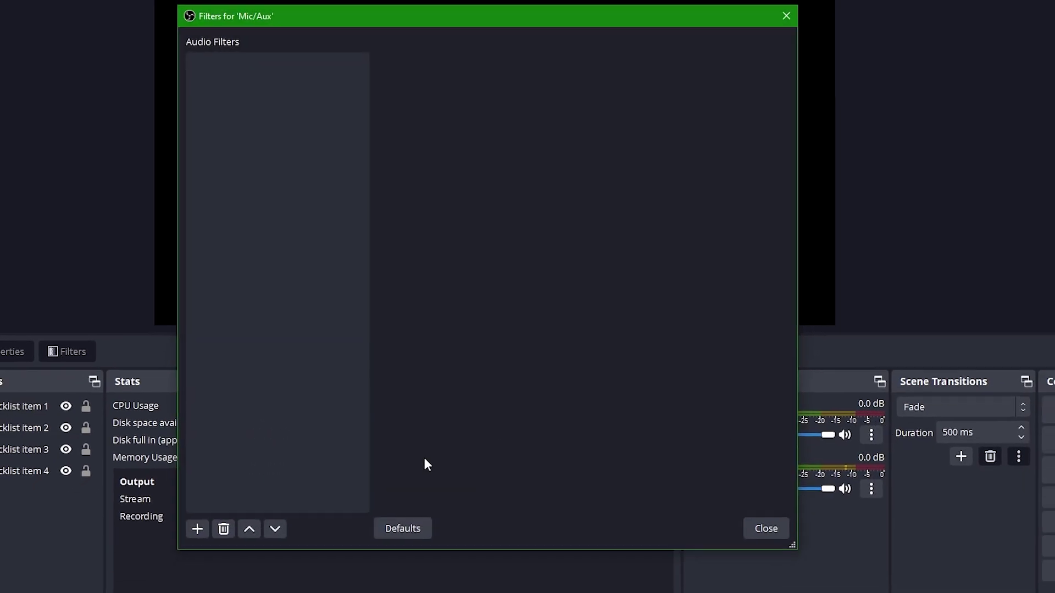
{"action": "left_click", "coordinate": [216, 496]}
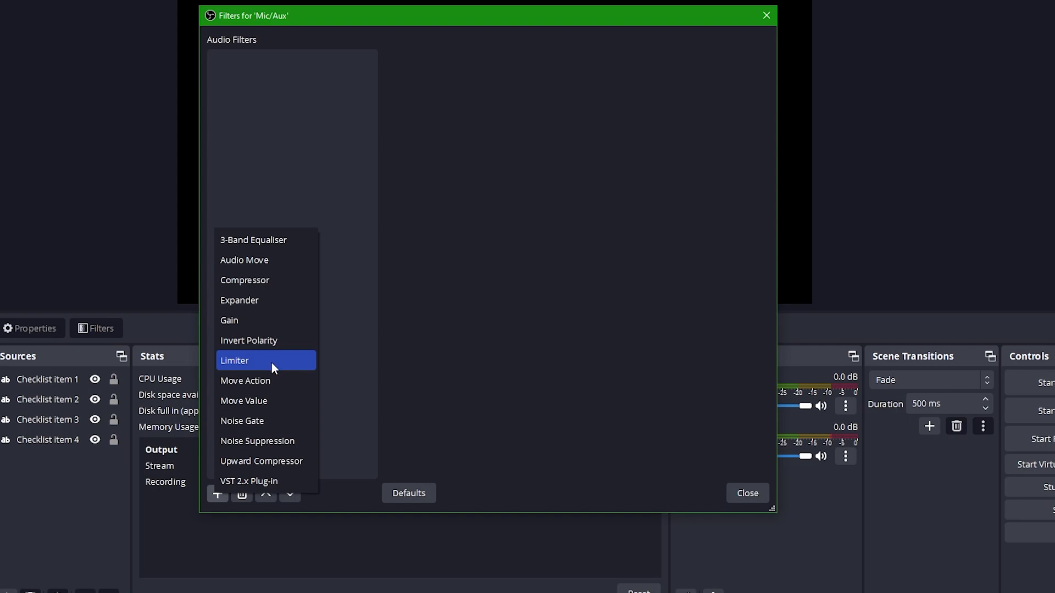
{"action": "left_click", "coordinate": [271, 363]}
{"action": "left_click", "coordinate": [454, 285]}
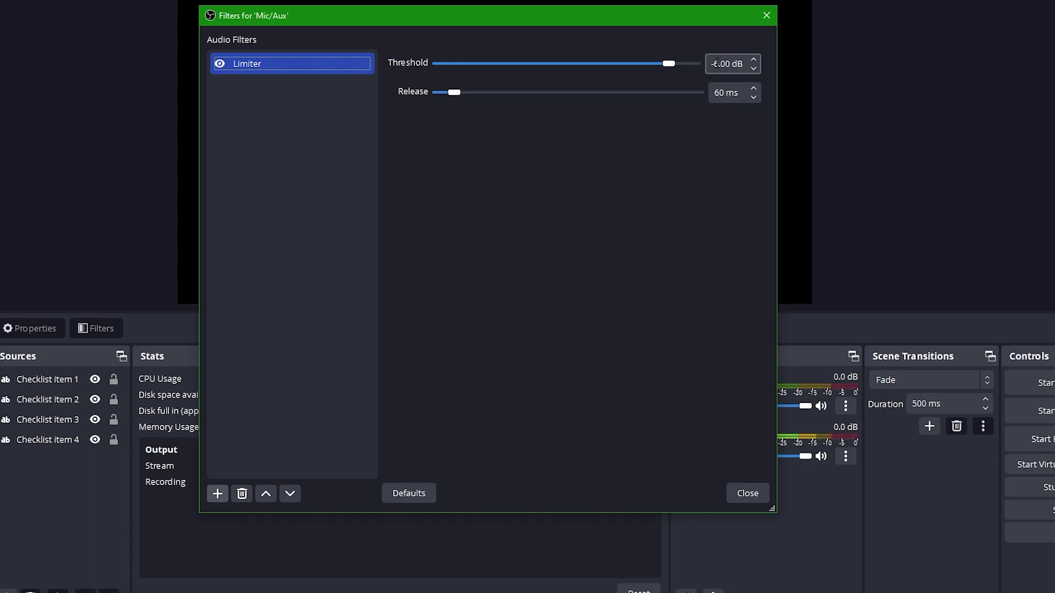
{"action": "left_click", "coordinate": [756, 498]}
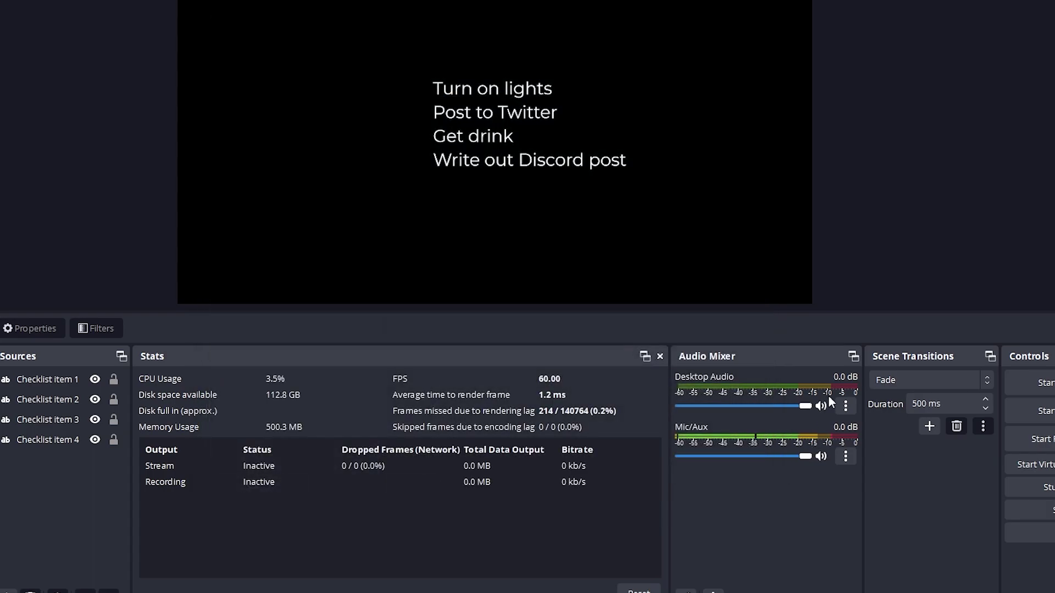
Add a Limiter filter to Desktop Audio
{"action": "left_click", "coordinate": [845, 406]}
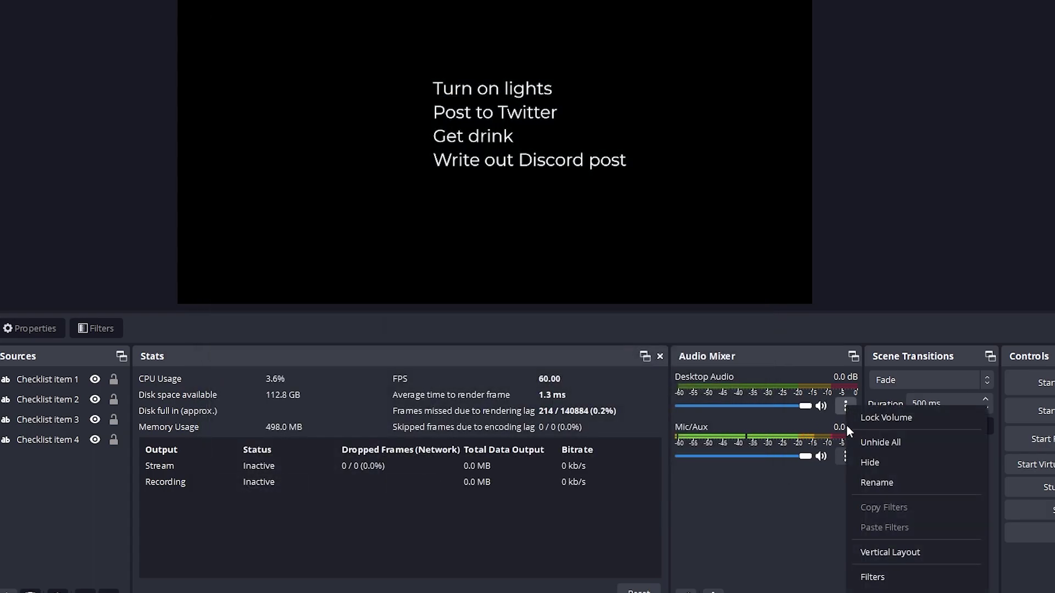
{"action": "left_click", "coordinate": [873, 576]}
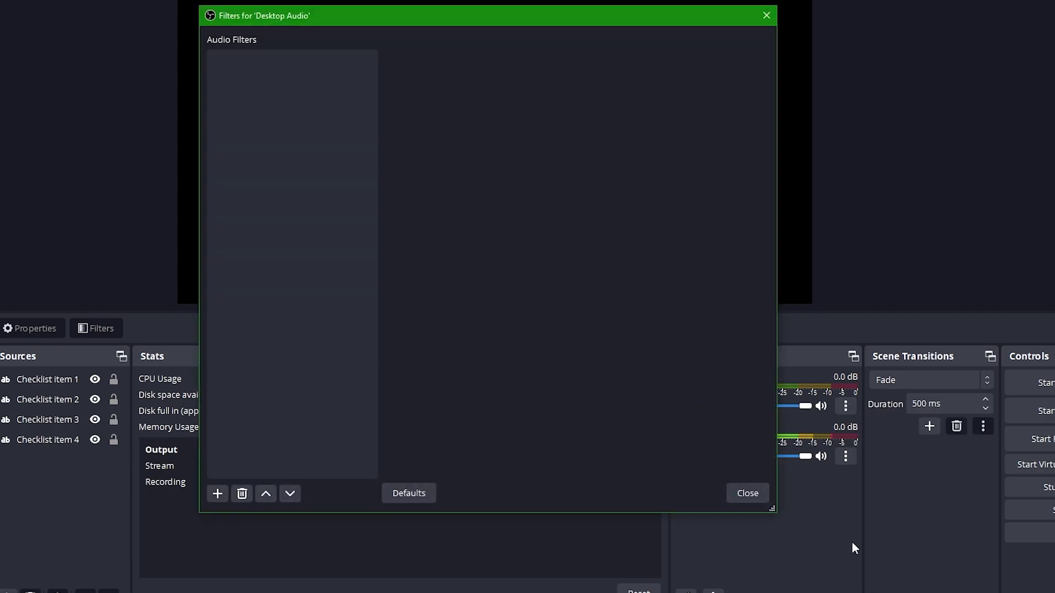
{"action": "left_click", "coordinate": [218, 493]}
{"action": "left_click", "coordinate": [311, 358]}
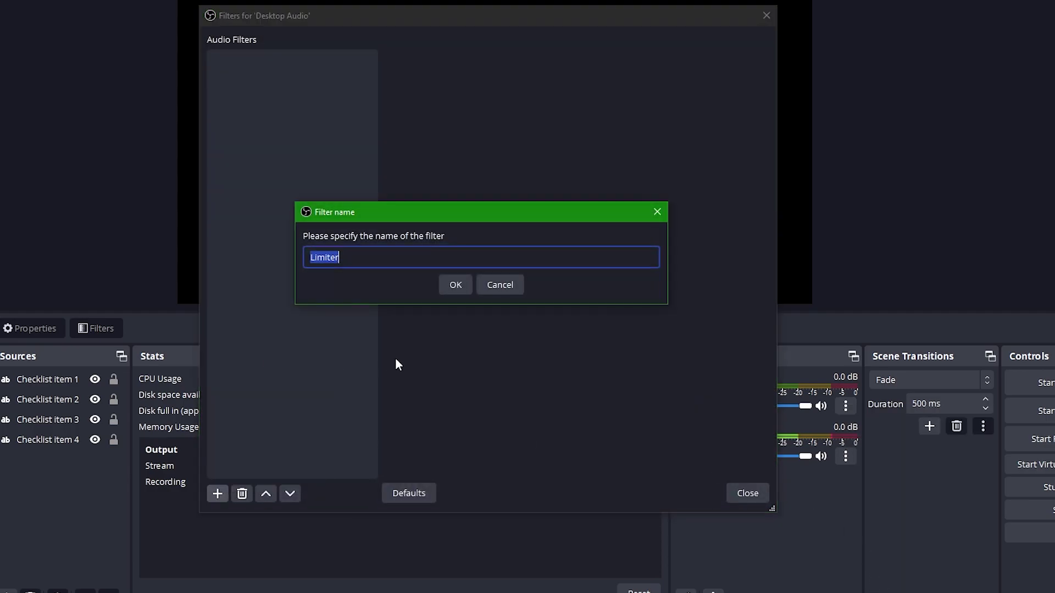
{"action": "left_click", "coordinate": [452, 287]}
Set the Desktop Audio limiter threshold to -14.00 dB
{"action": "left_click", "coordinate": [716, 66]}
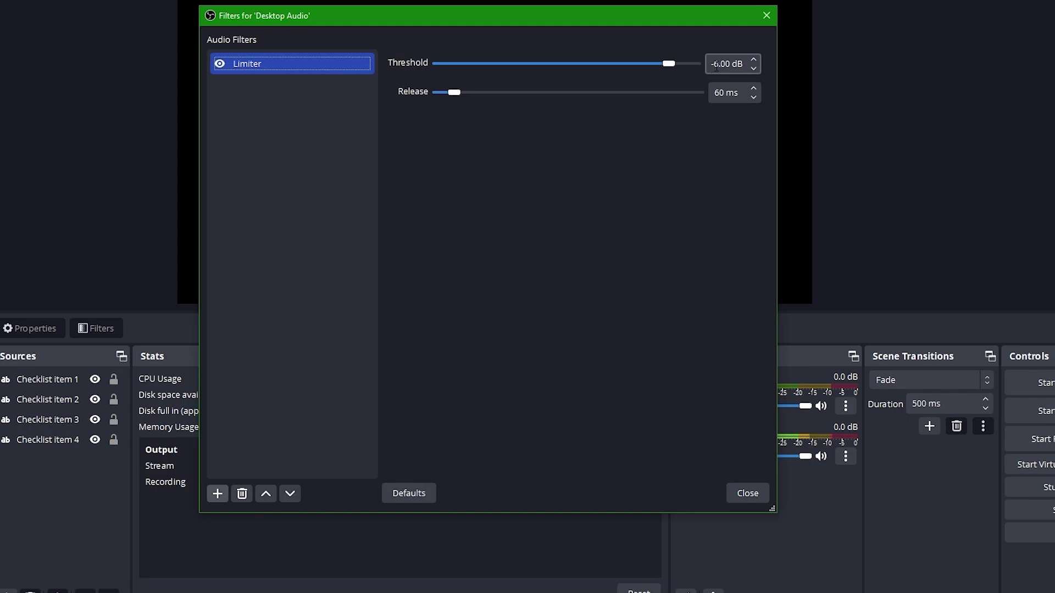
{"action": "left_click", "coordinate": [721, 63]}
{"action": "key", "text": "BackSpace"}
{"action": "type", "text": "5"}
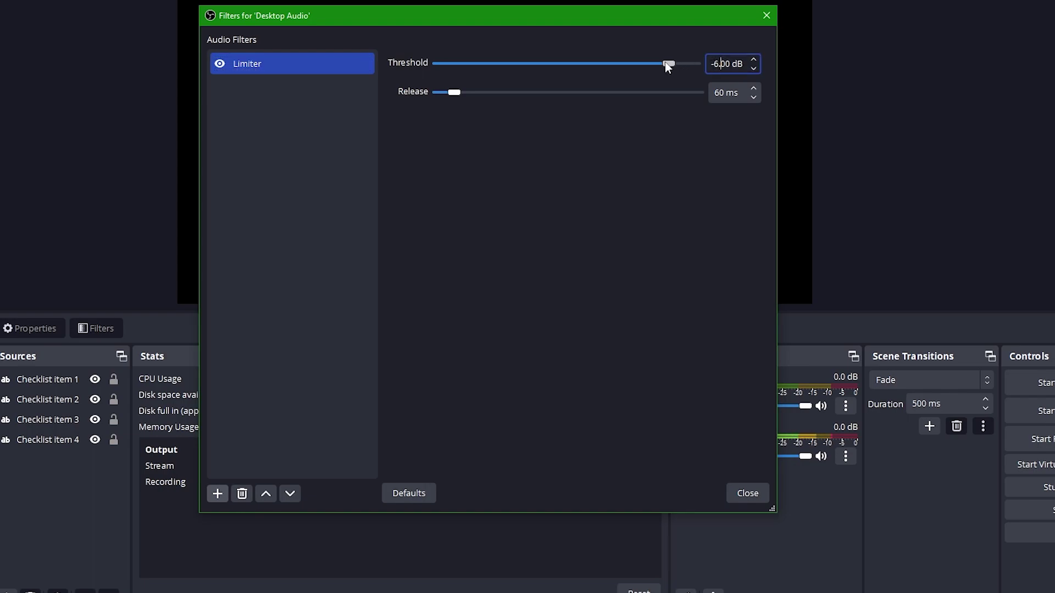
{"action": "key", "text": "BackSpace"}
{"action": "type", "text": "14"}
{"action": "key", "text": "Tab"}
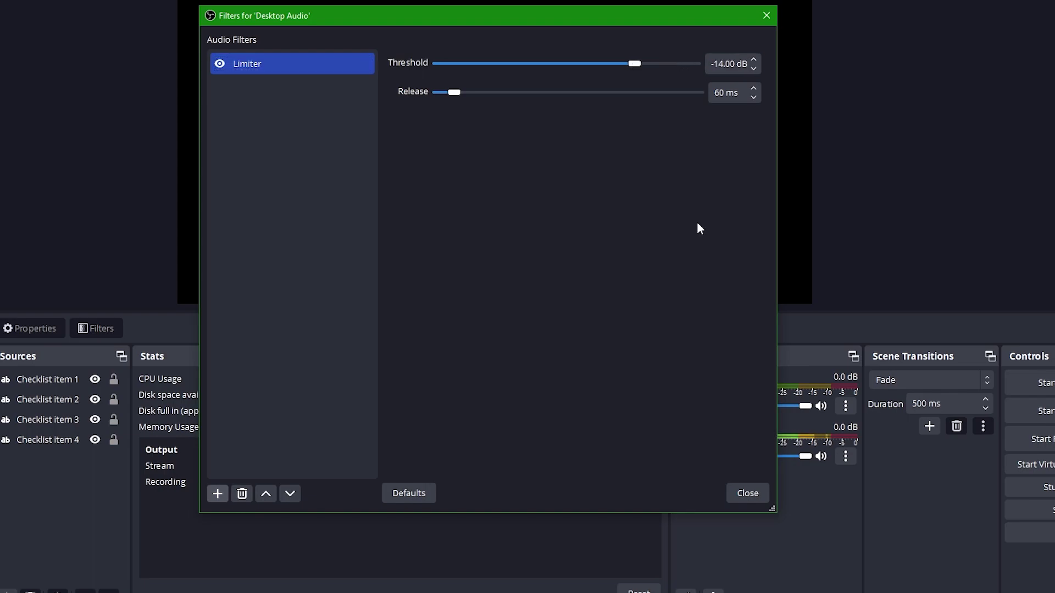